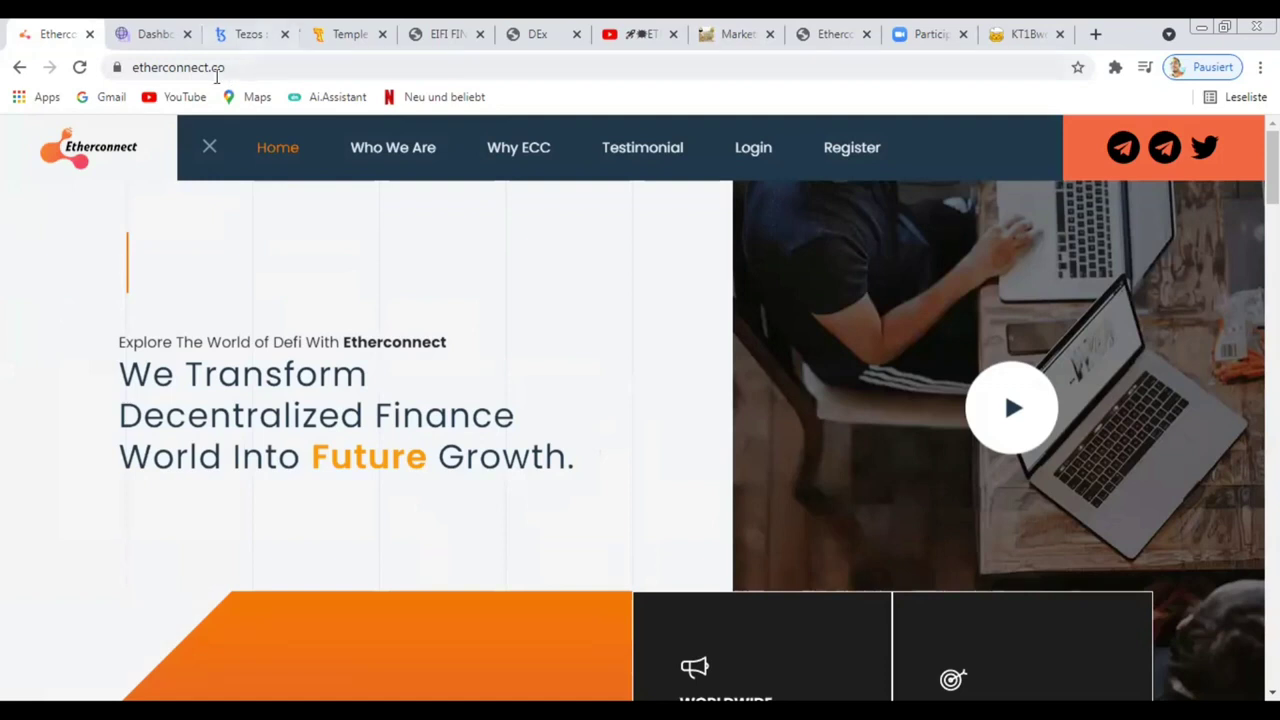
Highlight the etherconnect.co address and look through the homepage from the introduction to the footer, returning to the Who We Are section
left_click_drag(222, 68, 117, 100)
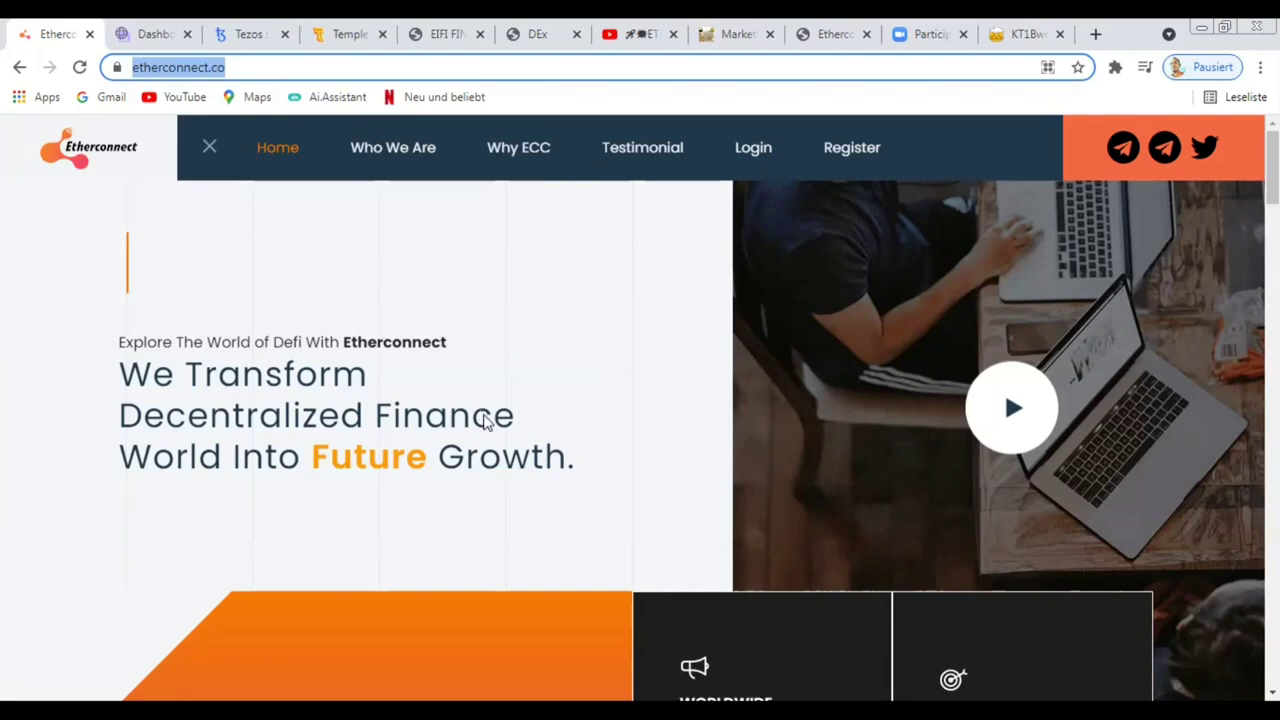
scroll(506, 450, "down", 5)
scroll(506, 453, "down", 6)
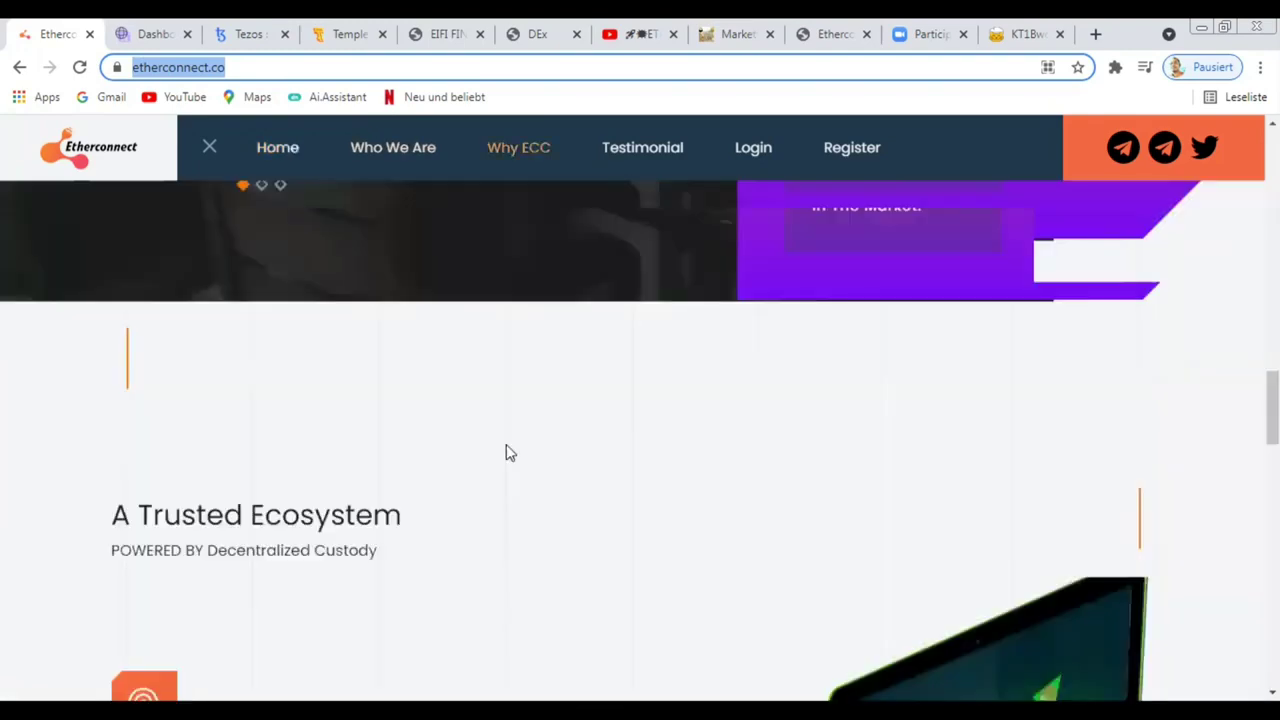
scroll(505, 455, "down", 5)
scroll(506, 462, "down", 5)
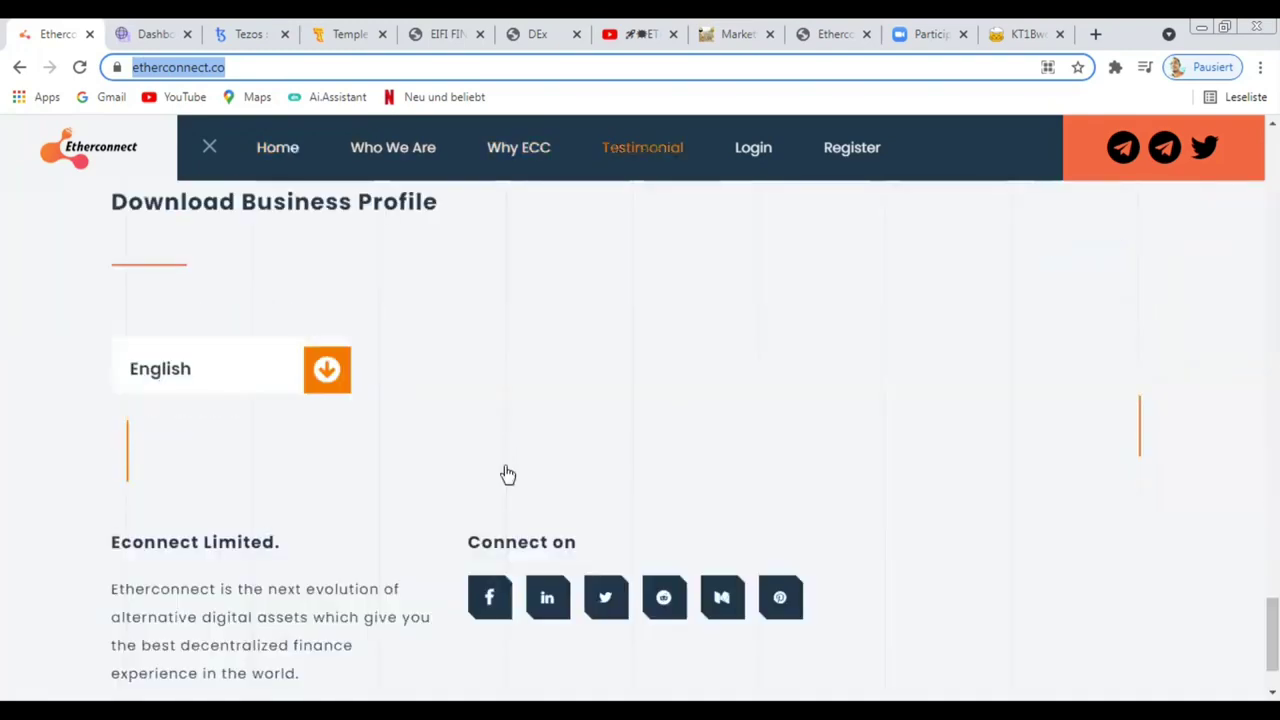
scroll(506, 474, "up", 3)
scroll(506, 663, "up", 3)
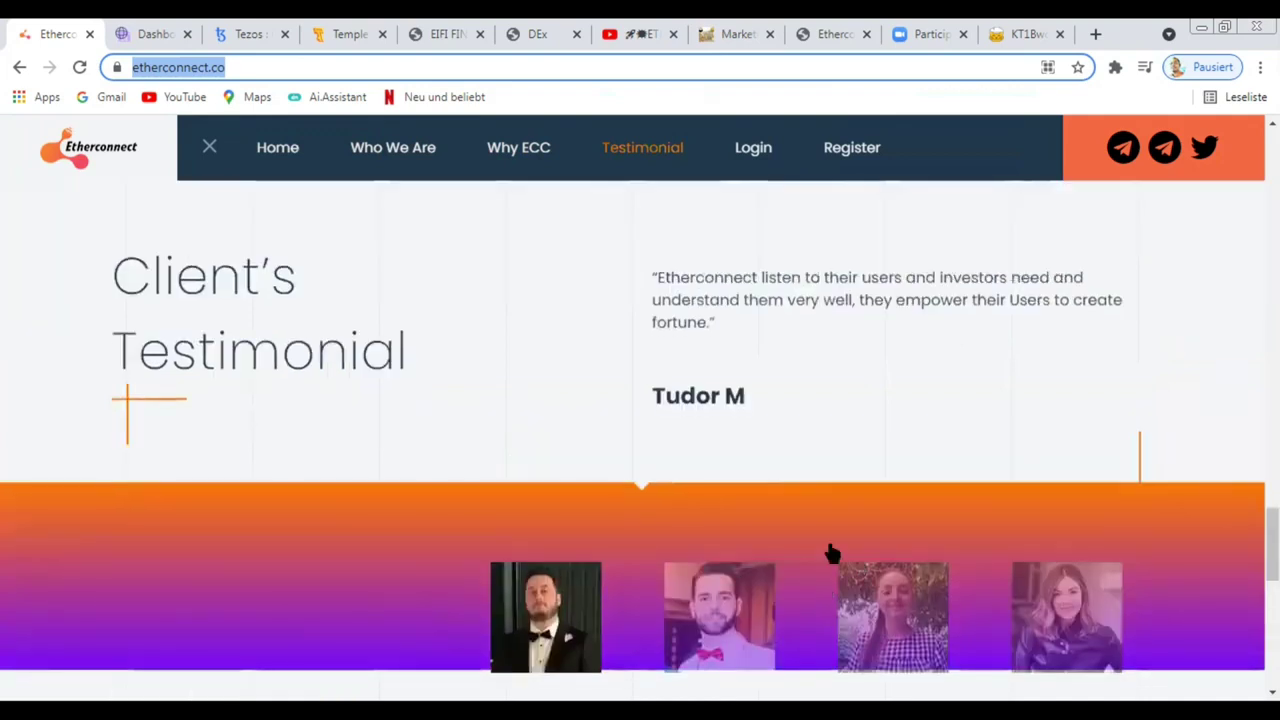
scroll(825, 568, "down", 1)
scroll(810, 585, "down", 10)
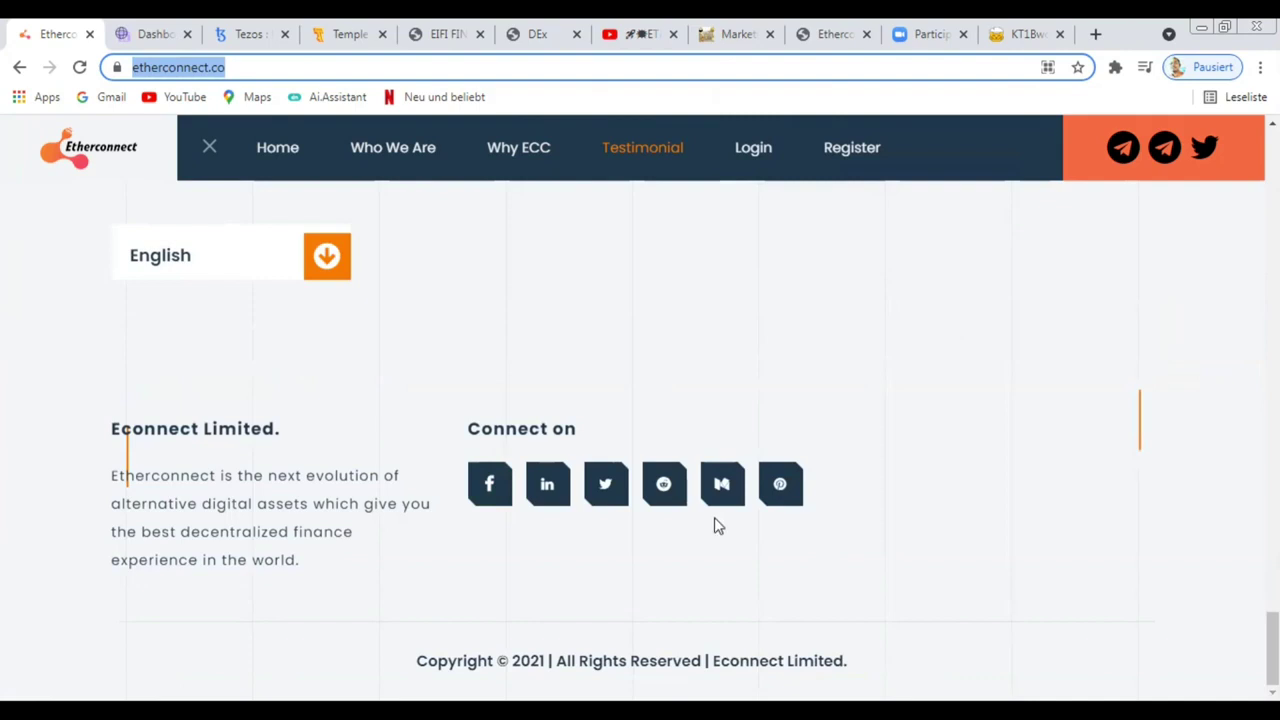
scroll(730, 528, "up", 15)
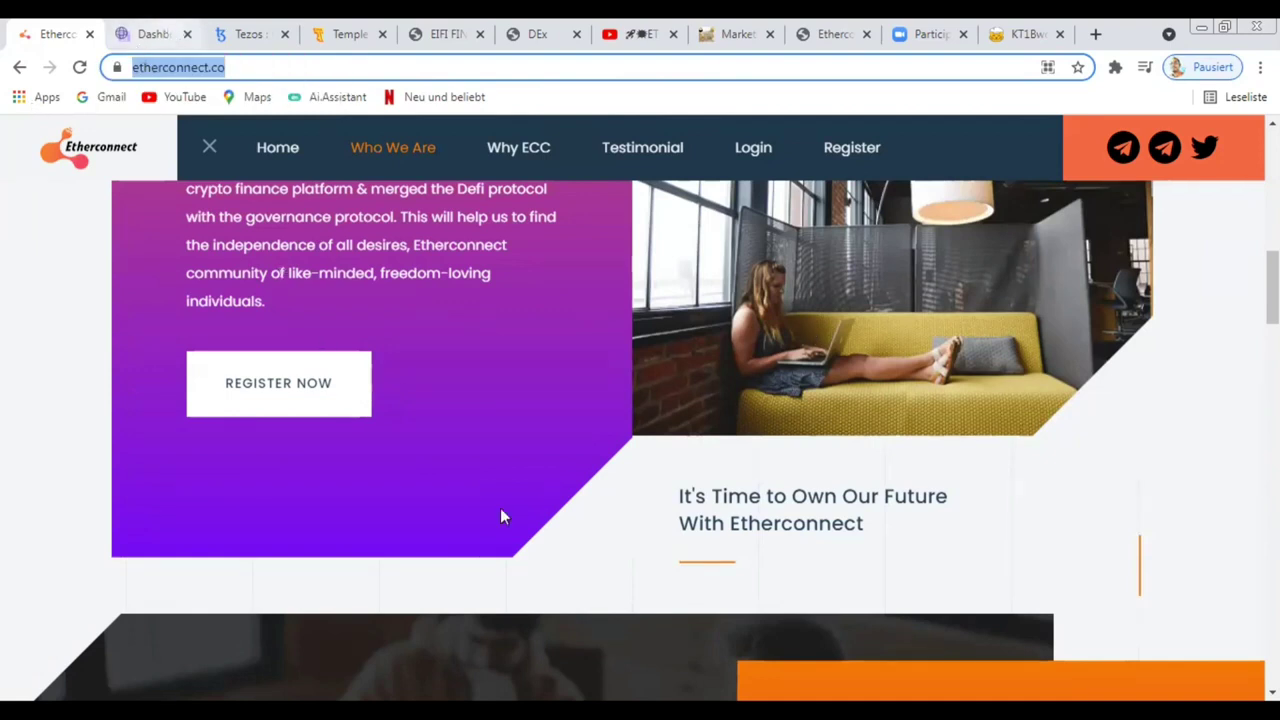
Switch to the Etherconnect dashboard and review the team, earnings, EIFI balance and staking yield cards
key("ctrl+Tab")
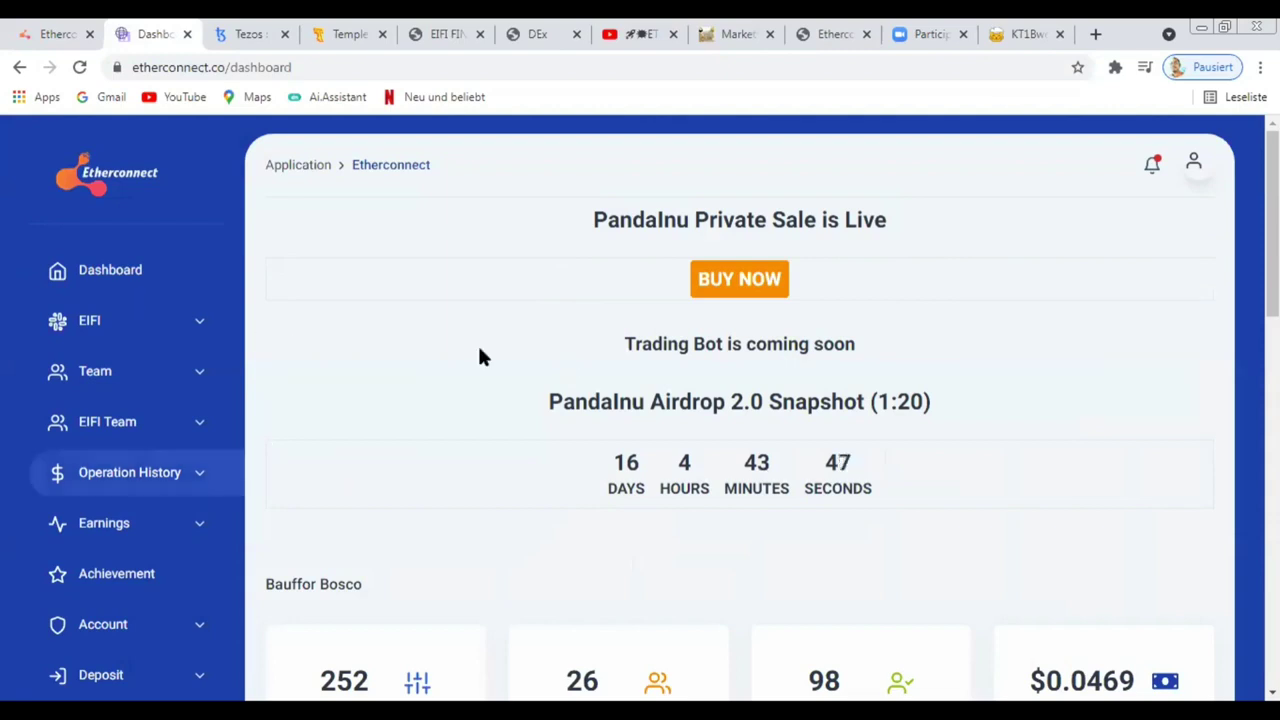
scroll(505, 430, "down", 5)
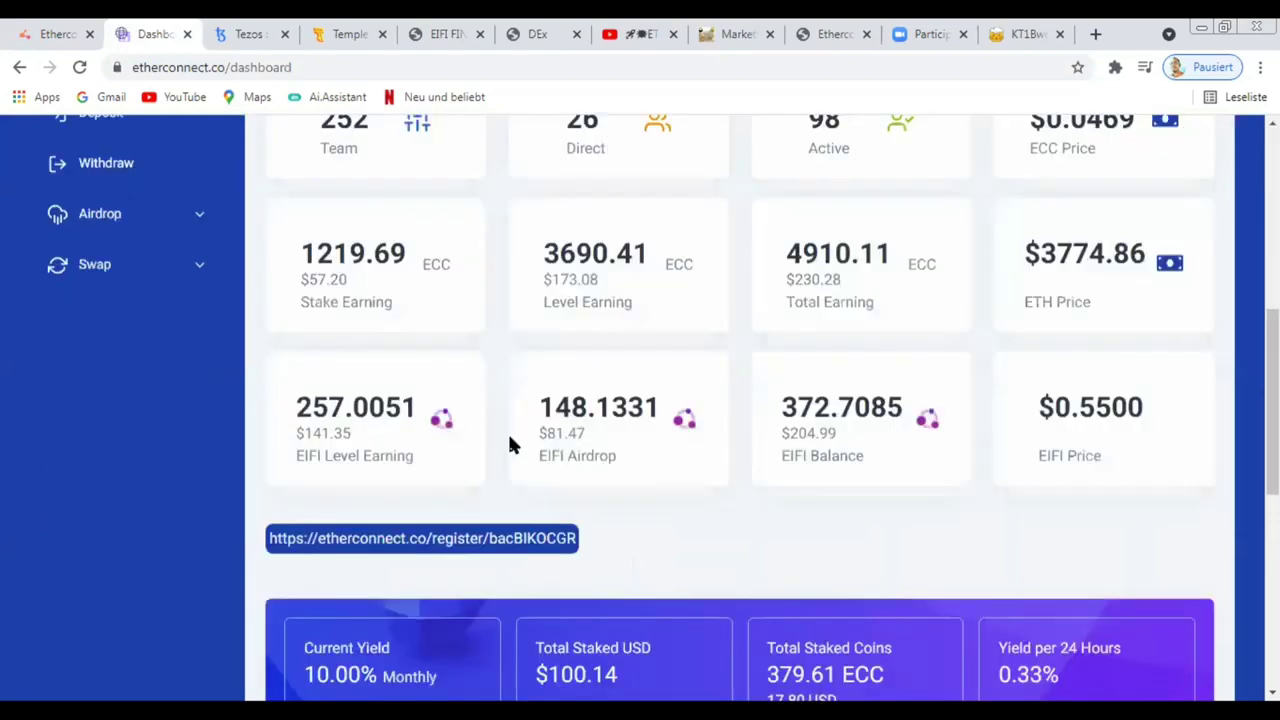
scroll(510, 445, "down", 5)
scroll(520, 450, "up", 7)
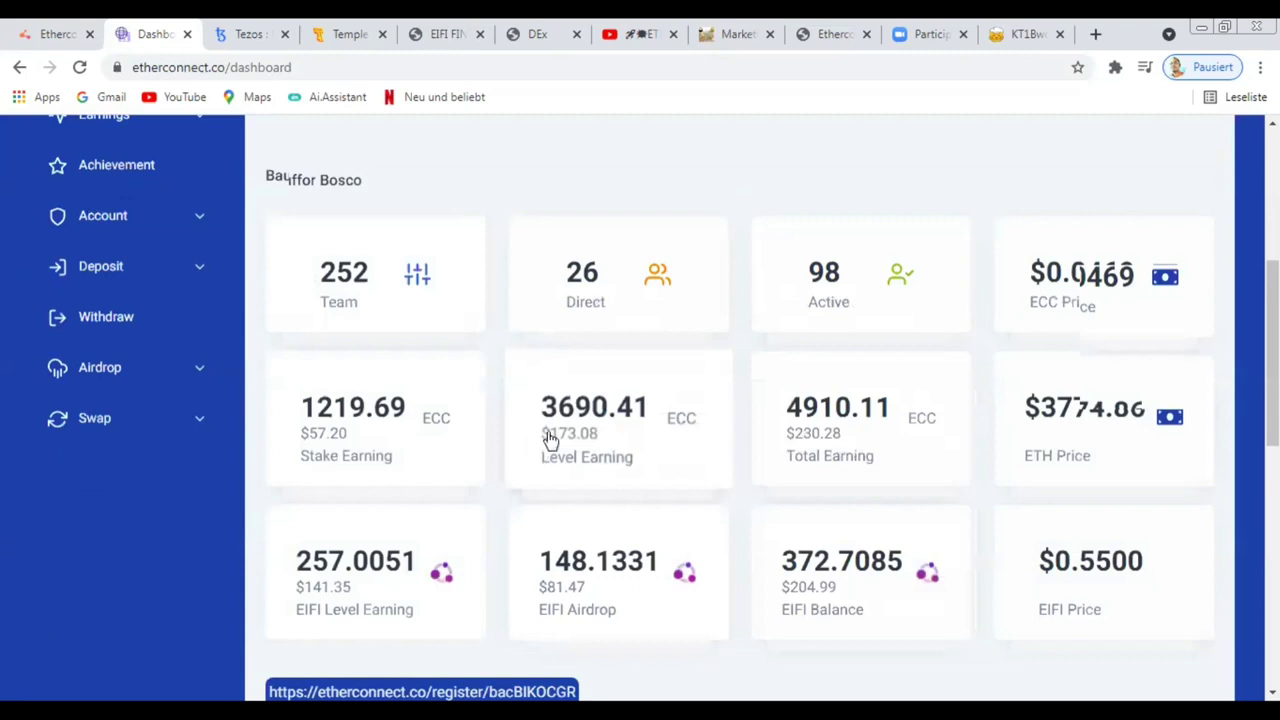
scroll(549, 438, "down", 4)
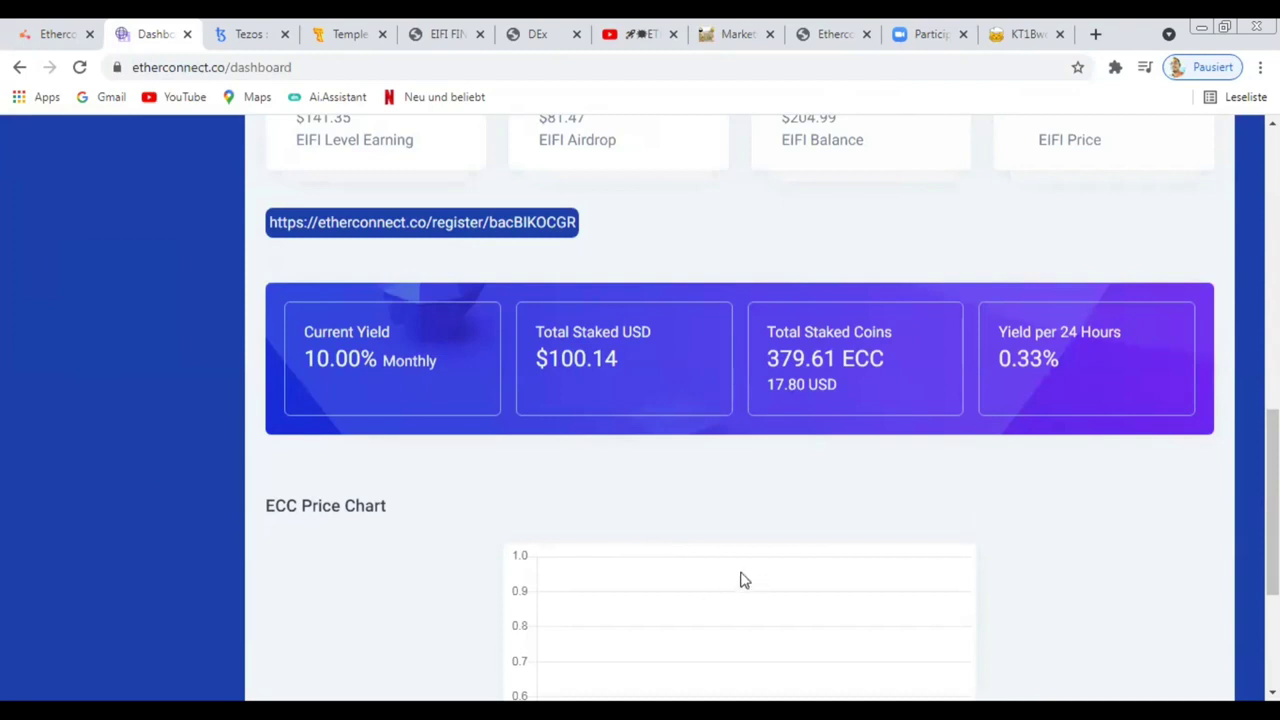
Find the ECC coin distribution plan in the Etherconnect Business Marketing Plan PDF and highlight the staking timeline text under the rewards table
left_click(833, 40)
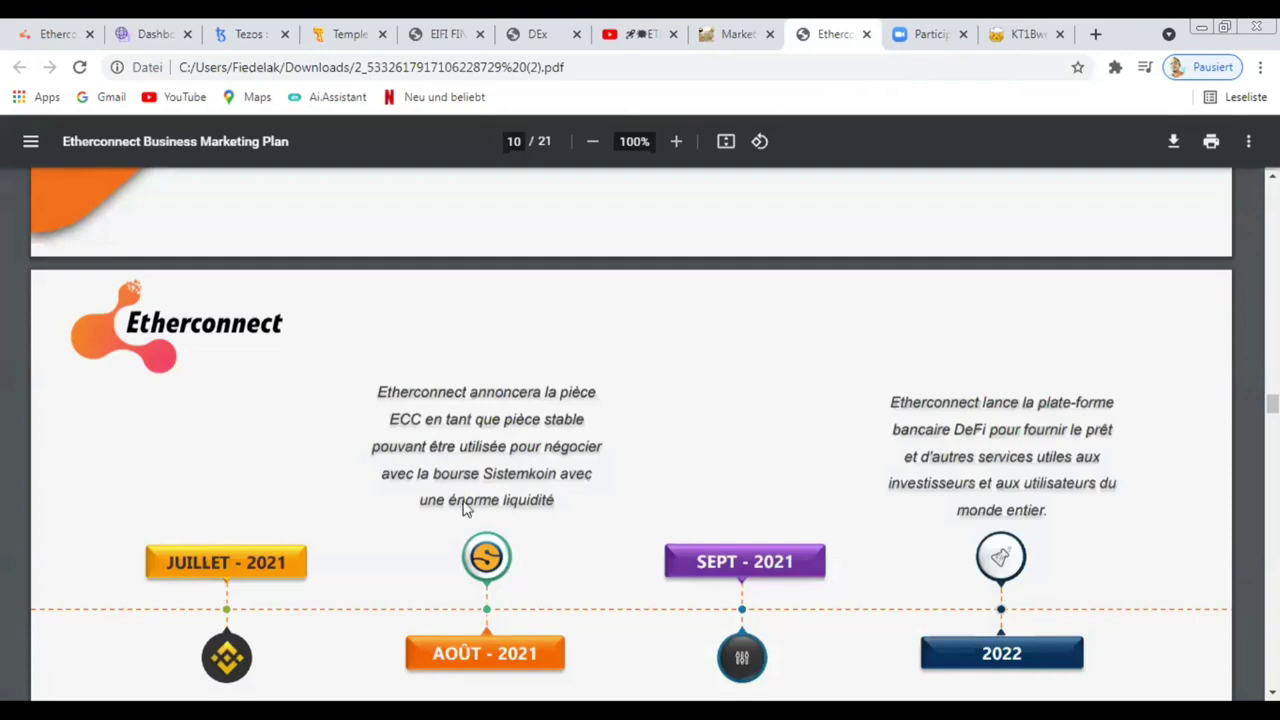
scroll(489, 528, "down", 4)
scroll(489, 533, "down", 4)
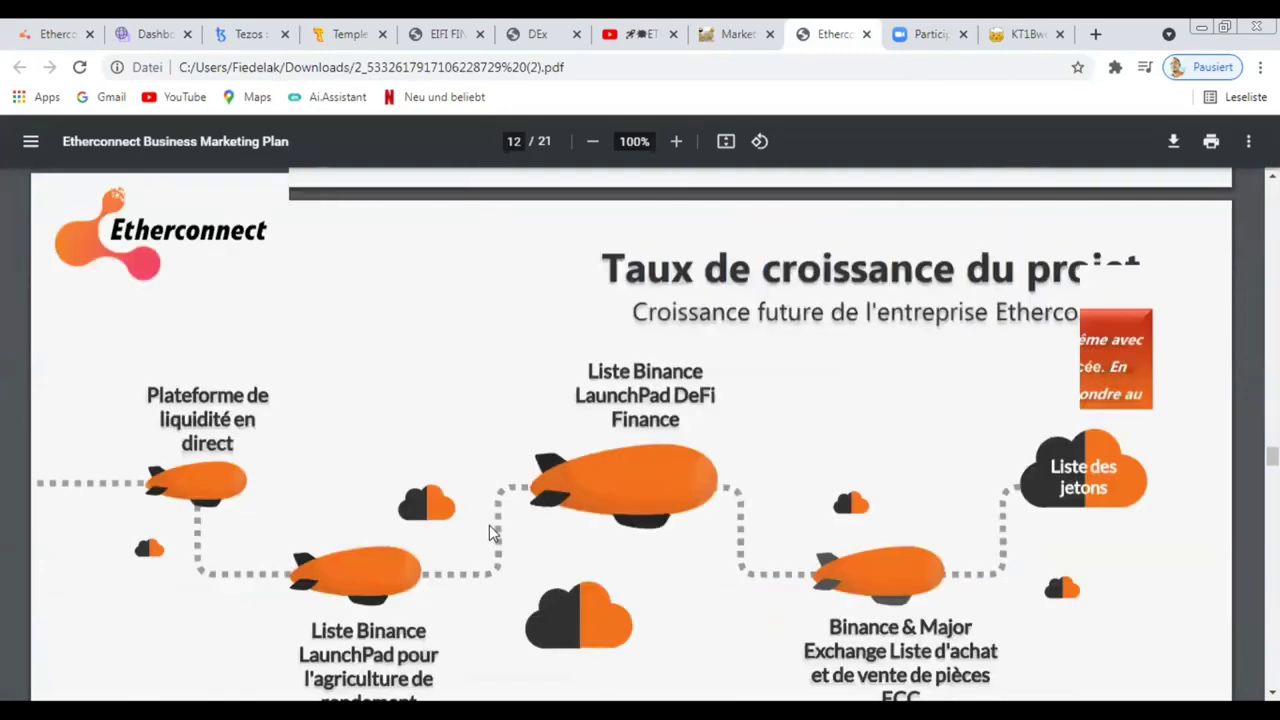
scroll(489, 533, "down", 12)
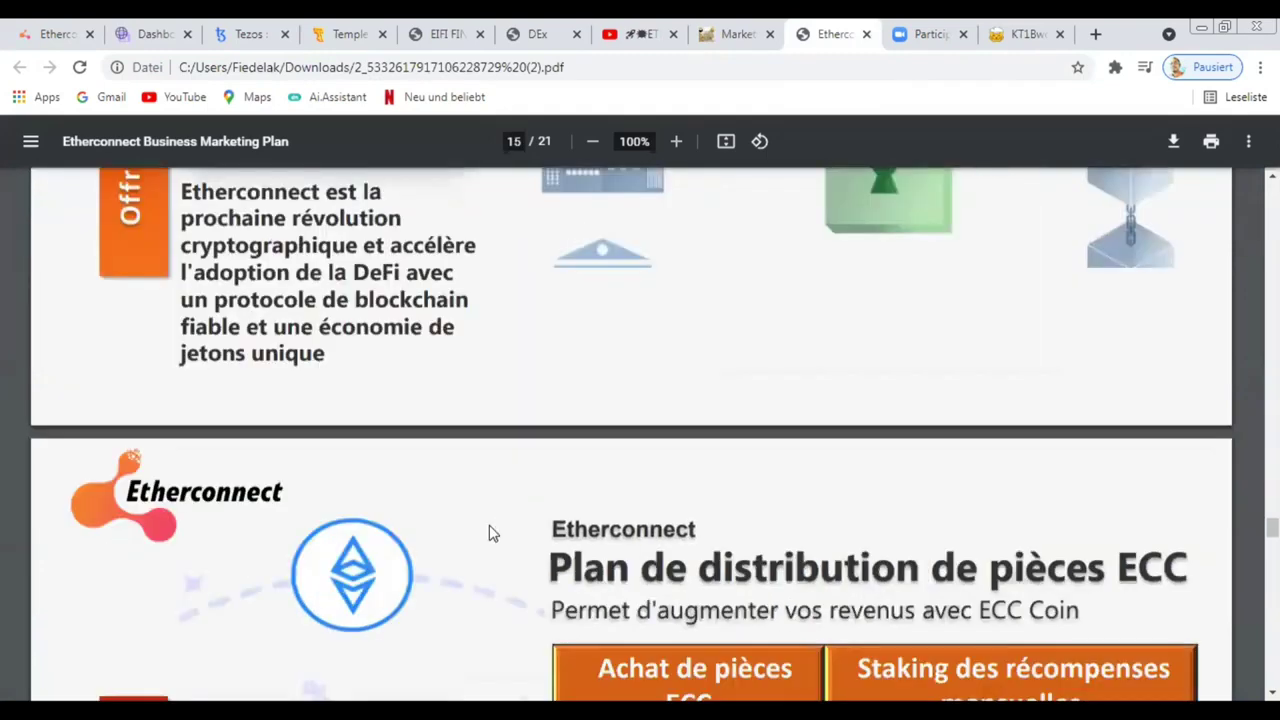
scroll(560, 560, "down", 5)
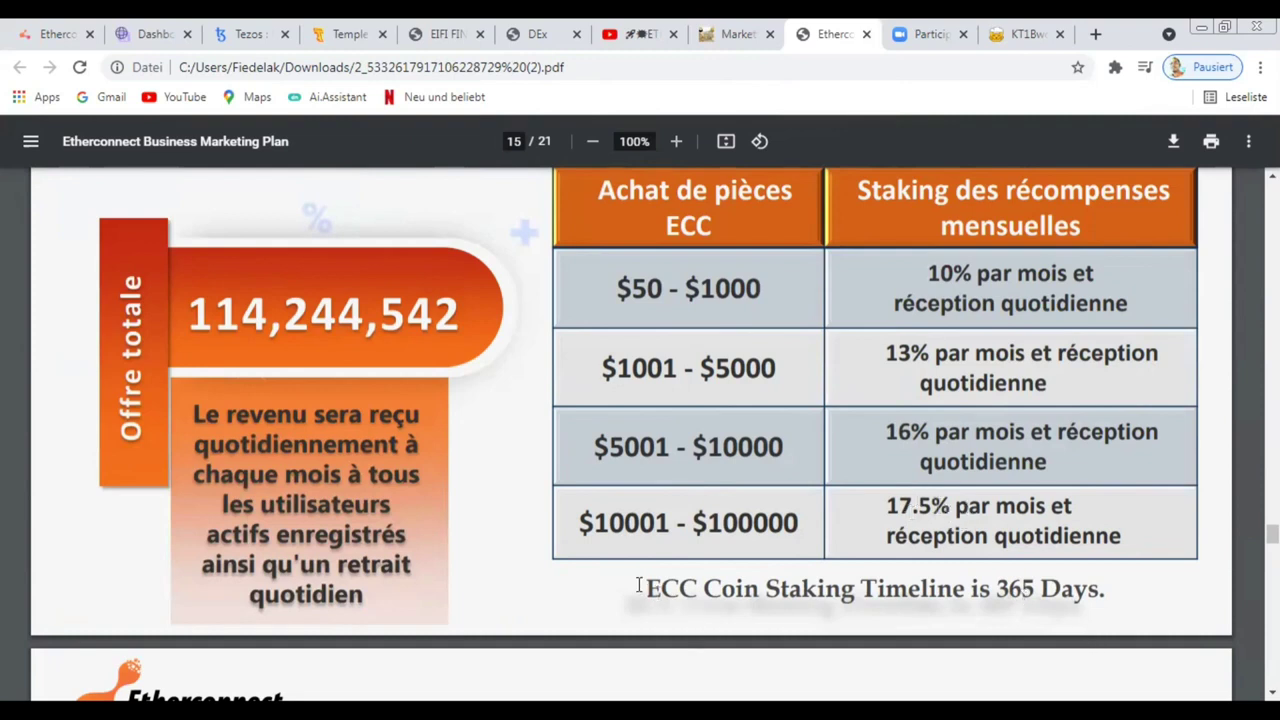
left_click_drag(638, 585, 736, 588)
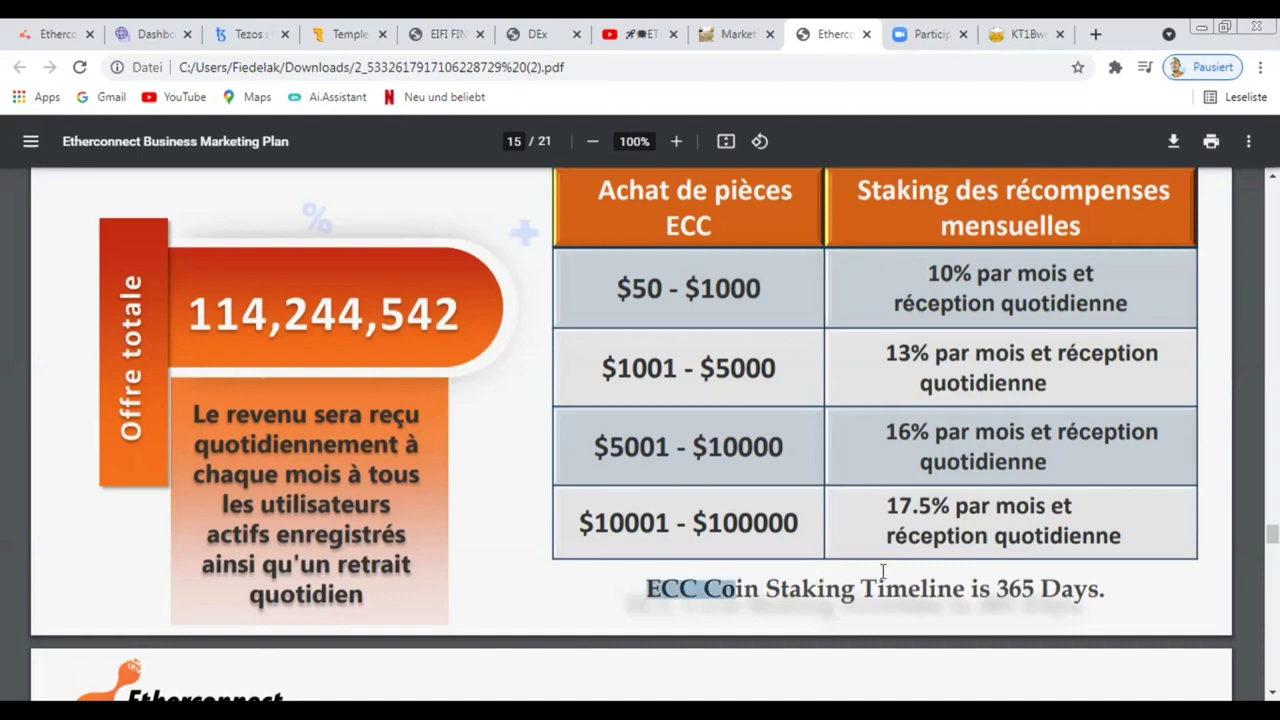
left_click_drag(883, 570, 957, 617)
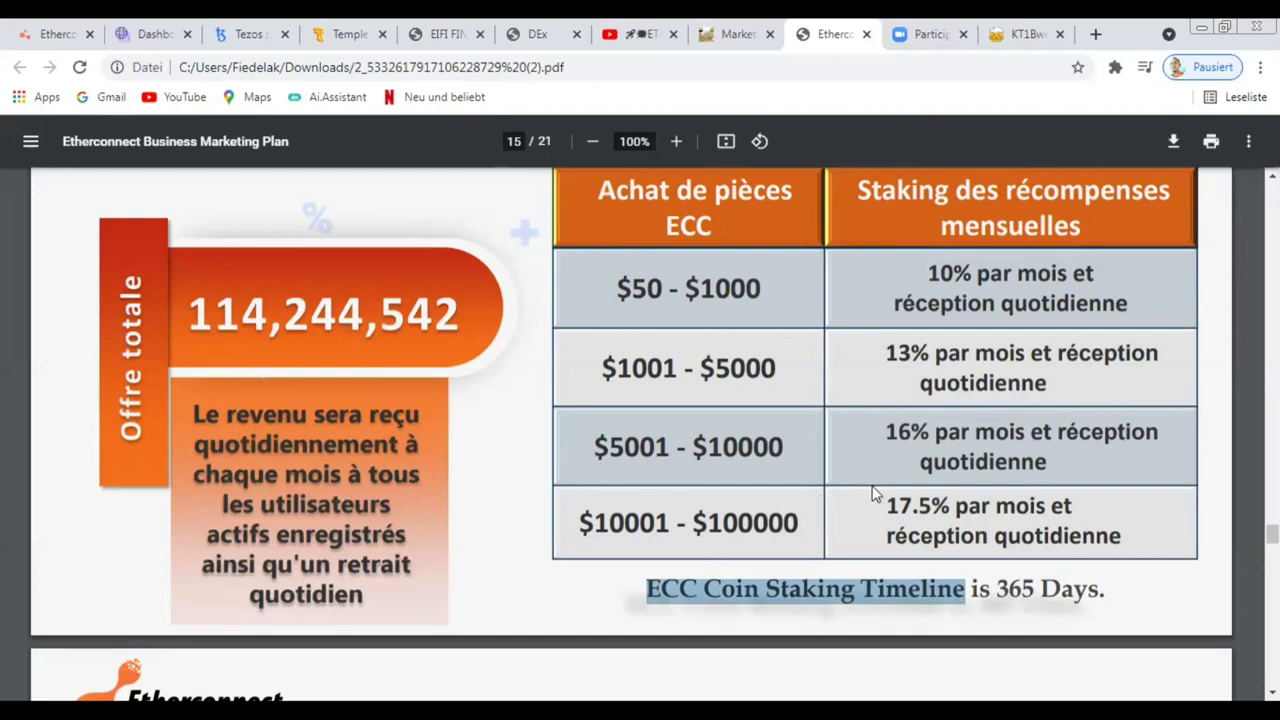
View the Temple wallet's account page and highlight the PandaInu Airdrop 2.0 Snapshot heading and countdown on the Etherconnect dashboard
left_click(150, 34)
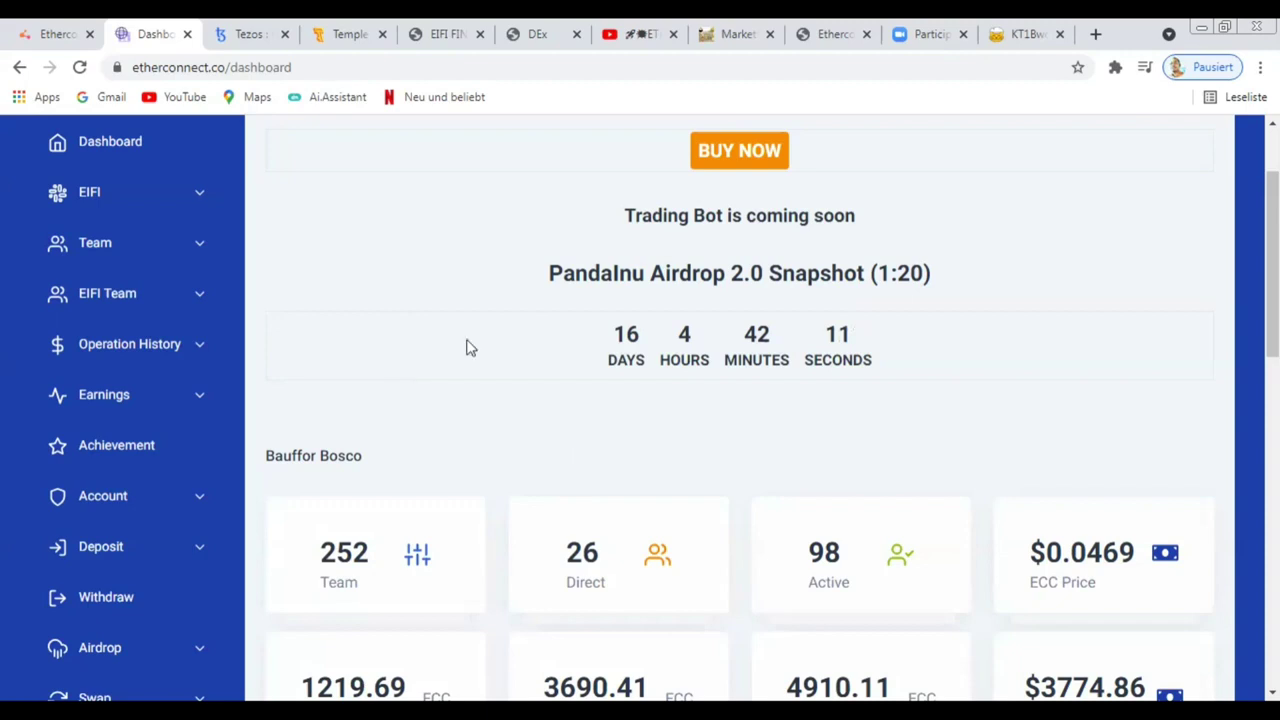
left_click(352, 36)
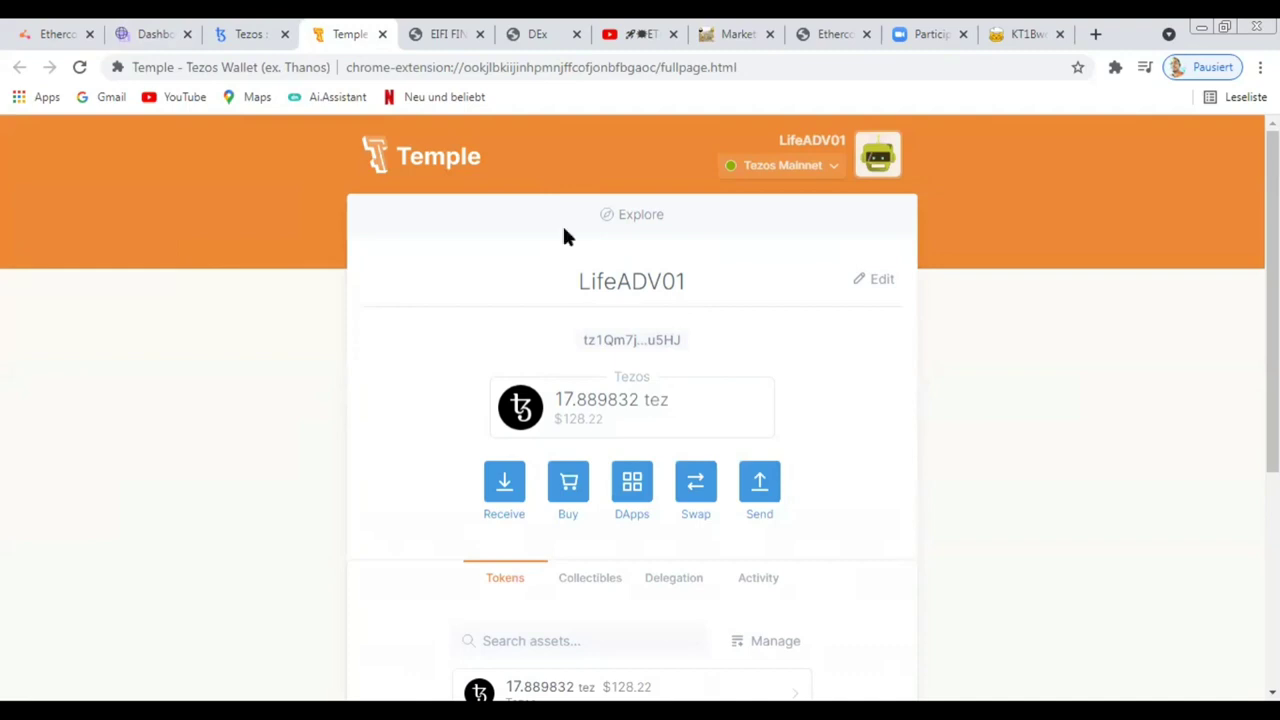
key("ctrl+2")
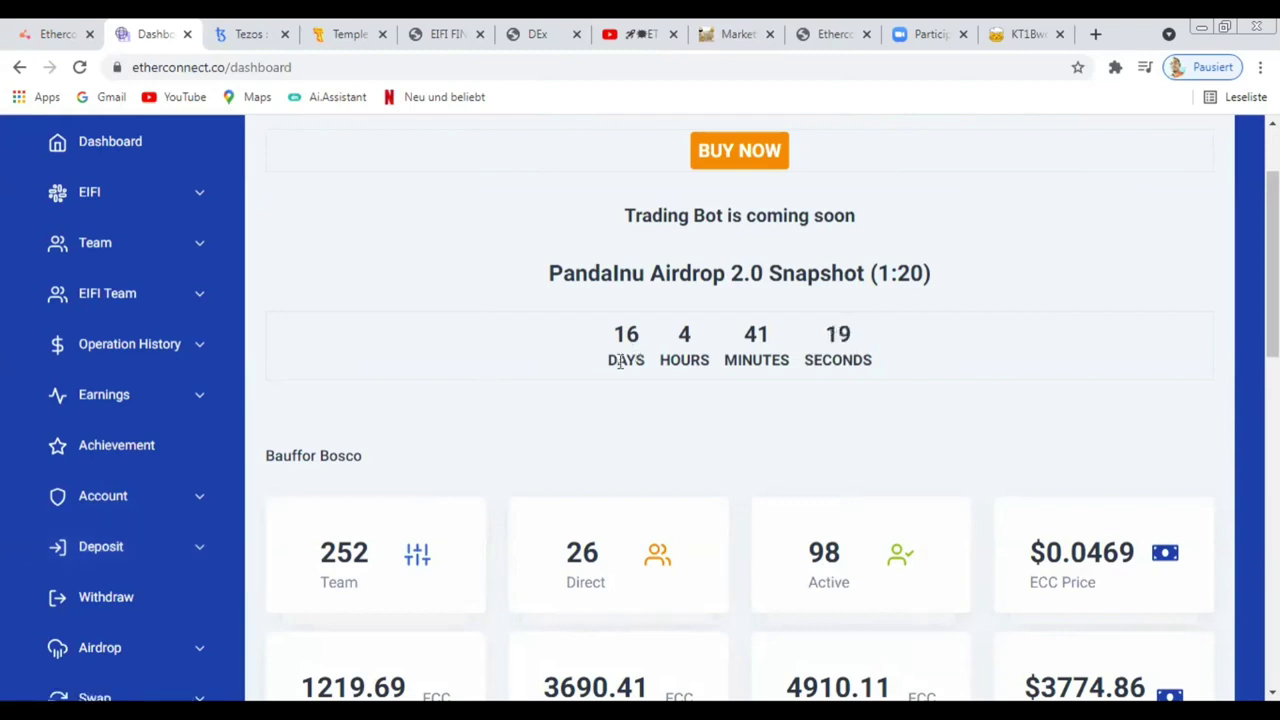
left_click_drag(549, 277, 708, 286)
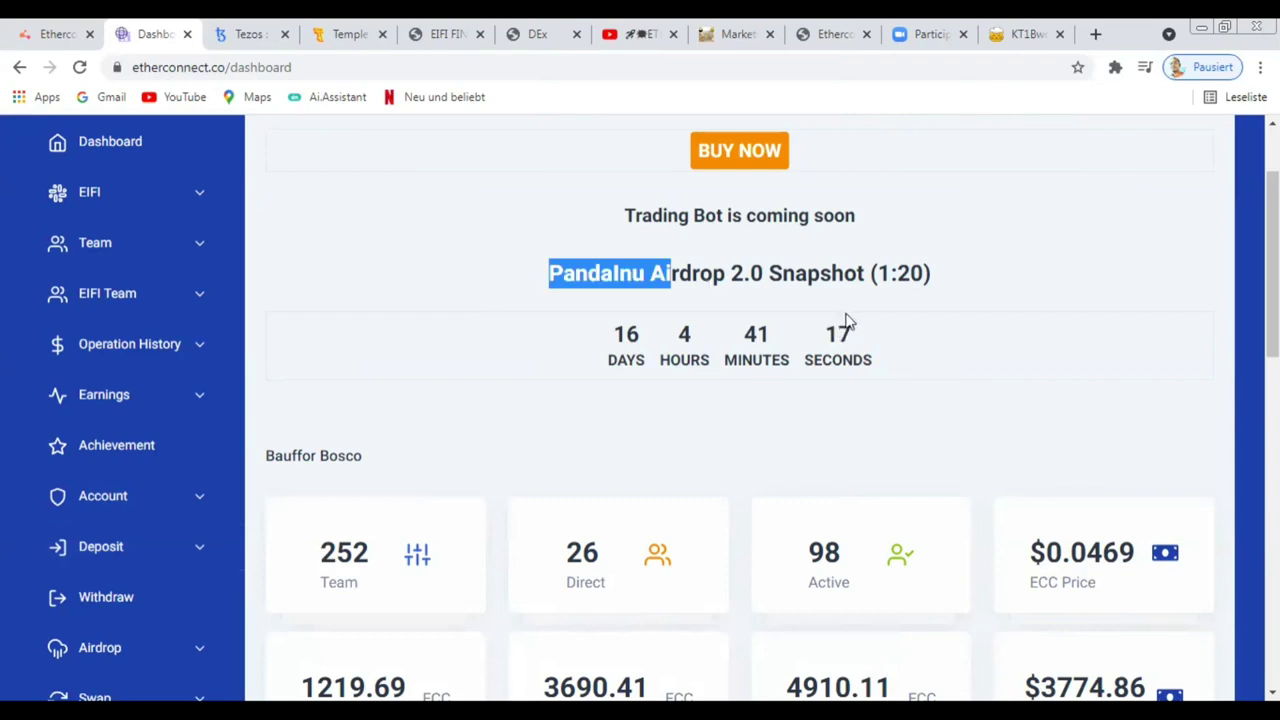
left_click_drag(845, 320, 846, 323)
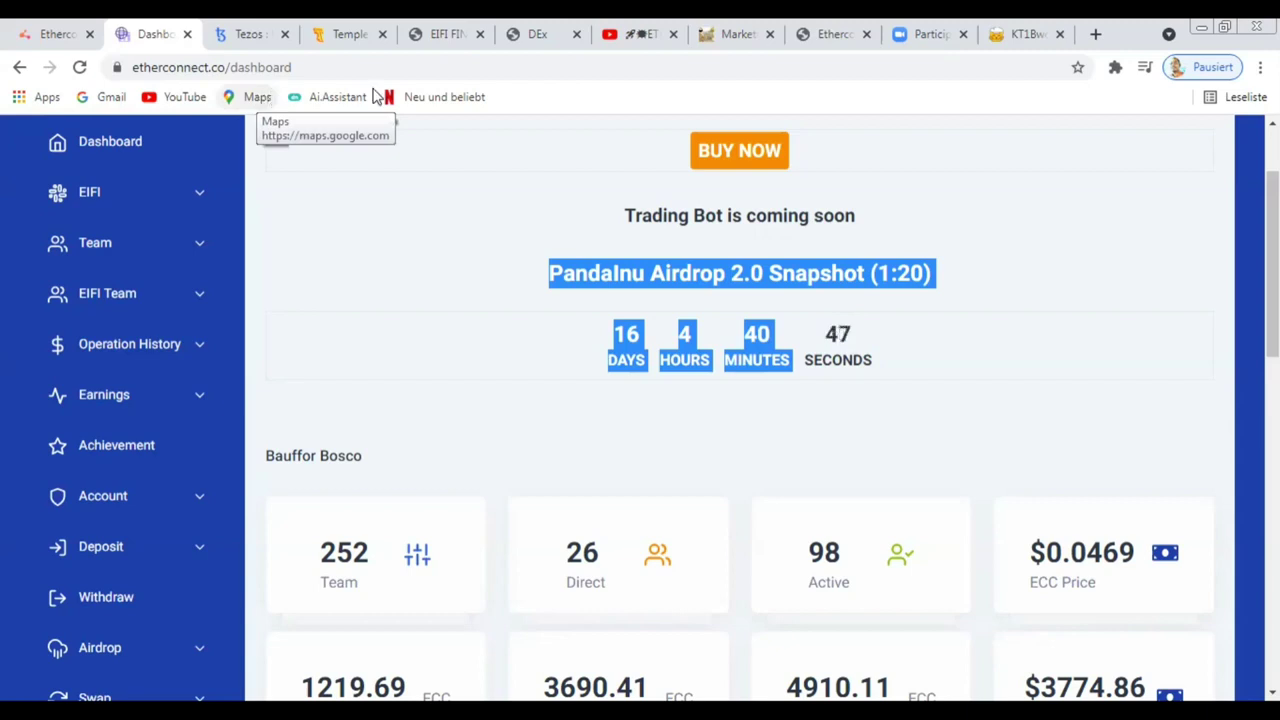
Highlight the tezos.com address and read through the Tezos site's features and update calendar as far as the Hangzhou and Grenade entries
left_click(247, 35)
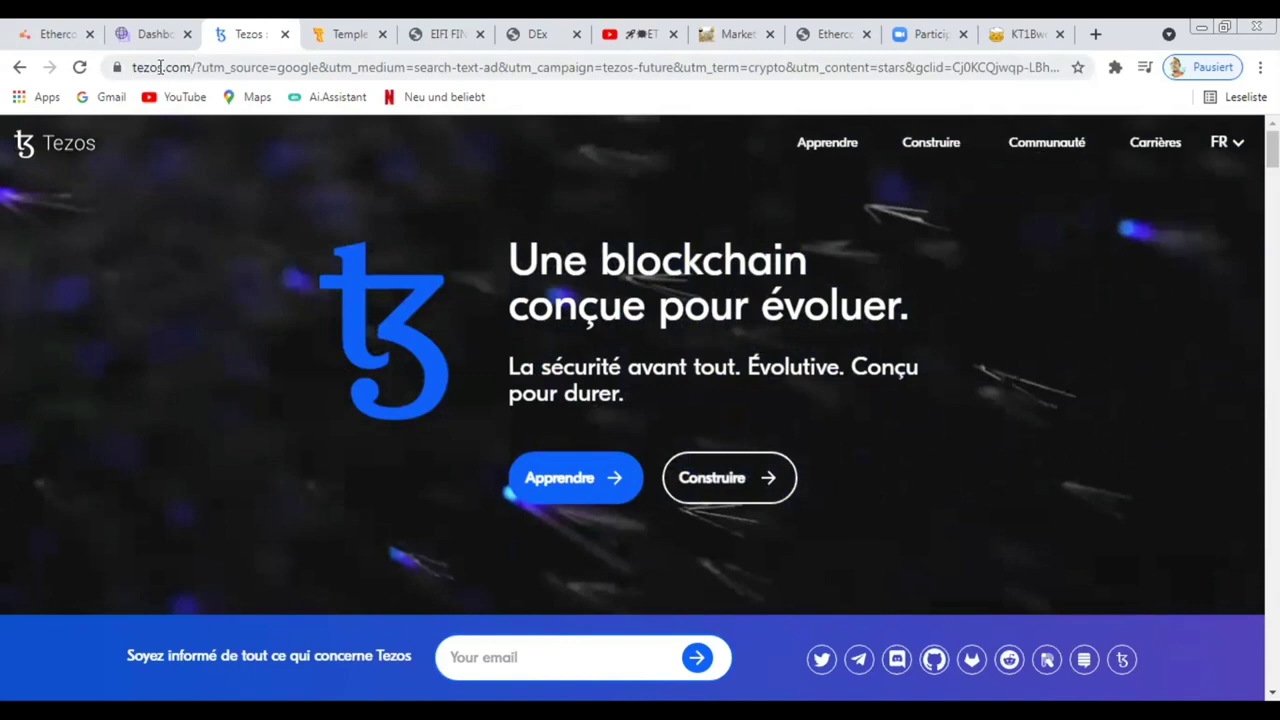
double_click(130, 68)
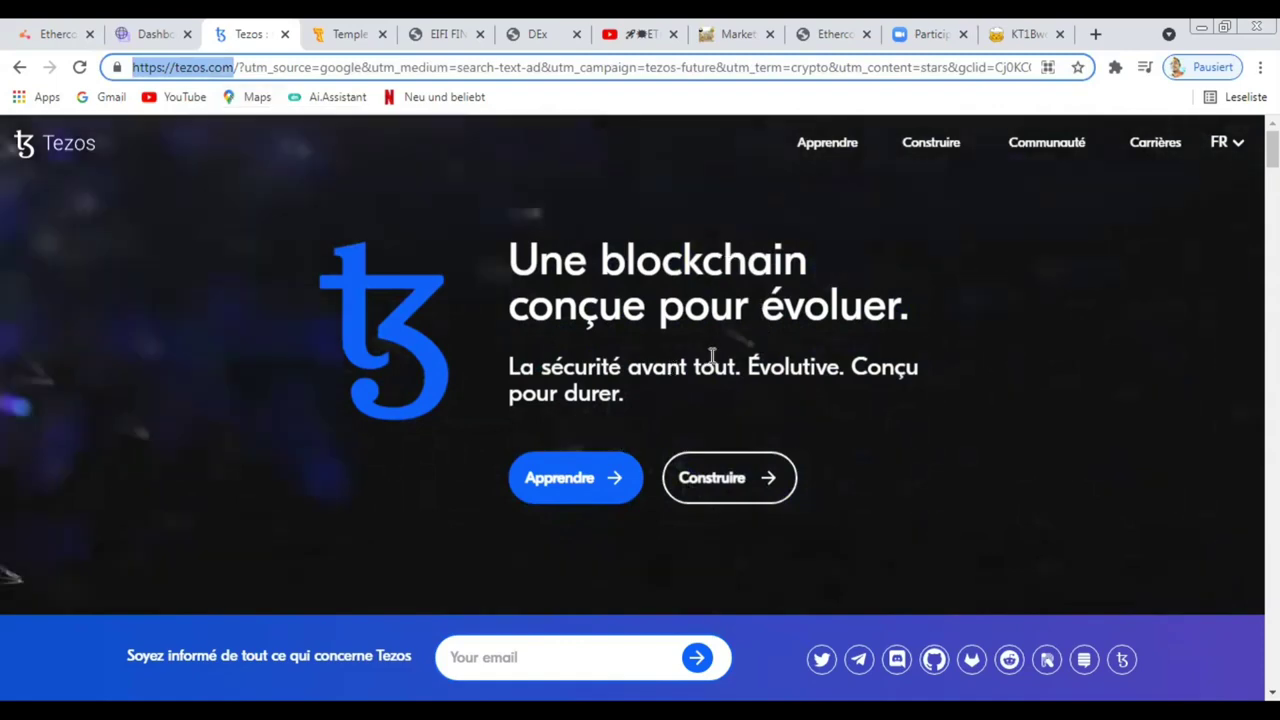
scroll(707, 405, "down", 2)
scroll(706, 420, "down", 3)
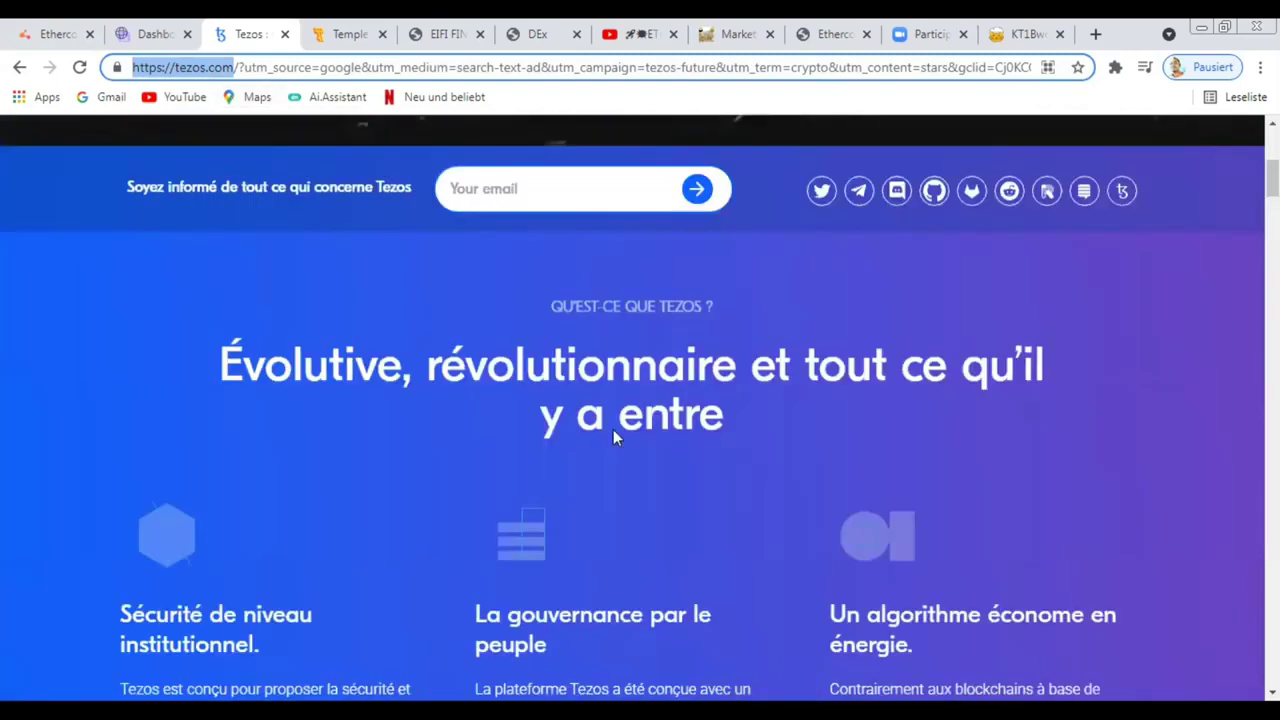
scroll(348, 262, "down", 1)
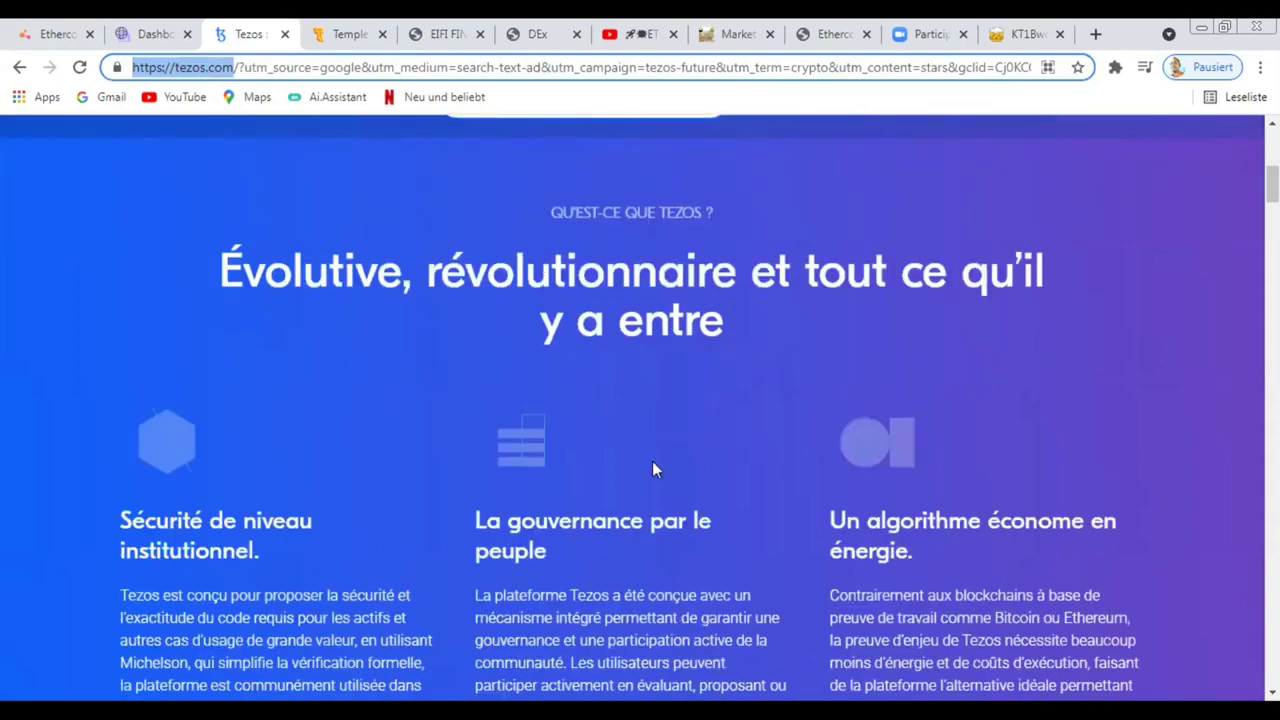
scroll(630, 430, "down", 2)
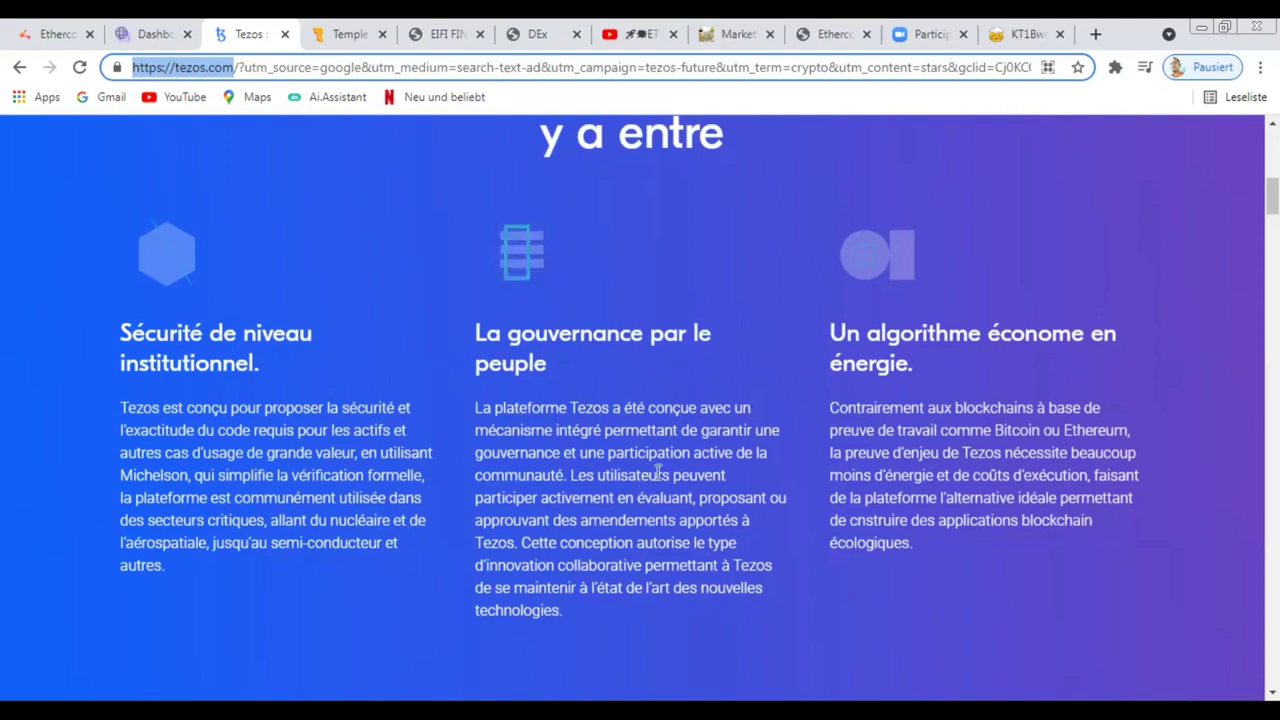
scroll(333, 314, "up", 3)
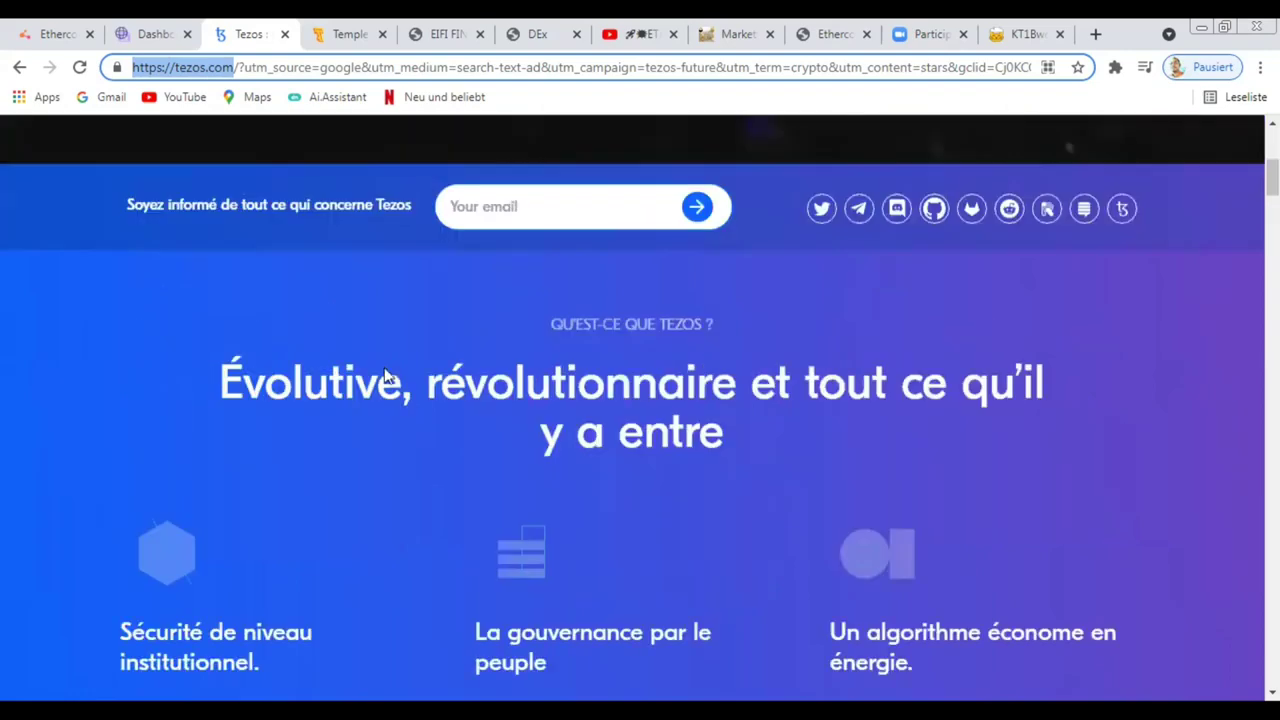
scroll(385, 388, "down", 9)
scroll(388, 385, "down", 8)
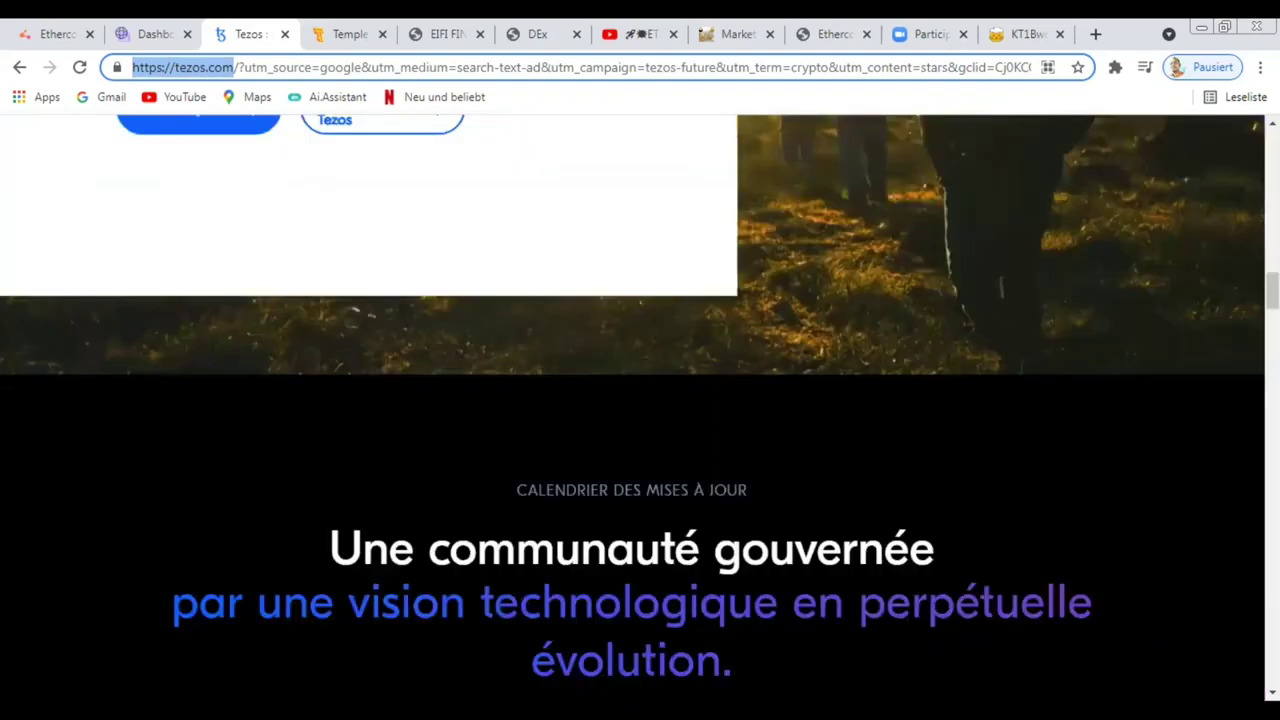
scroll(391, 380, "down", 4)
scroll(505, 468, "down", 5)
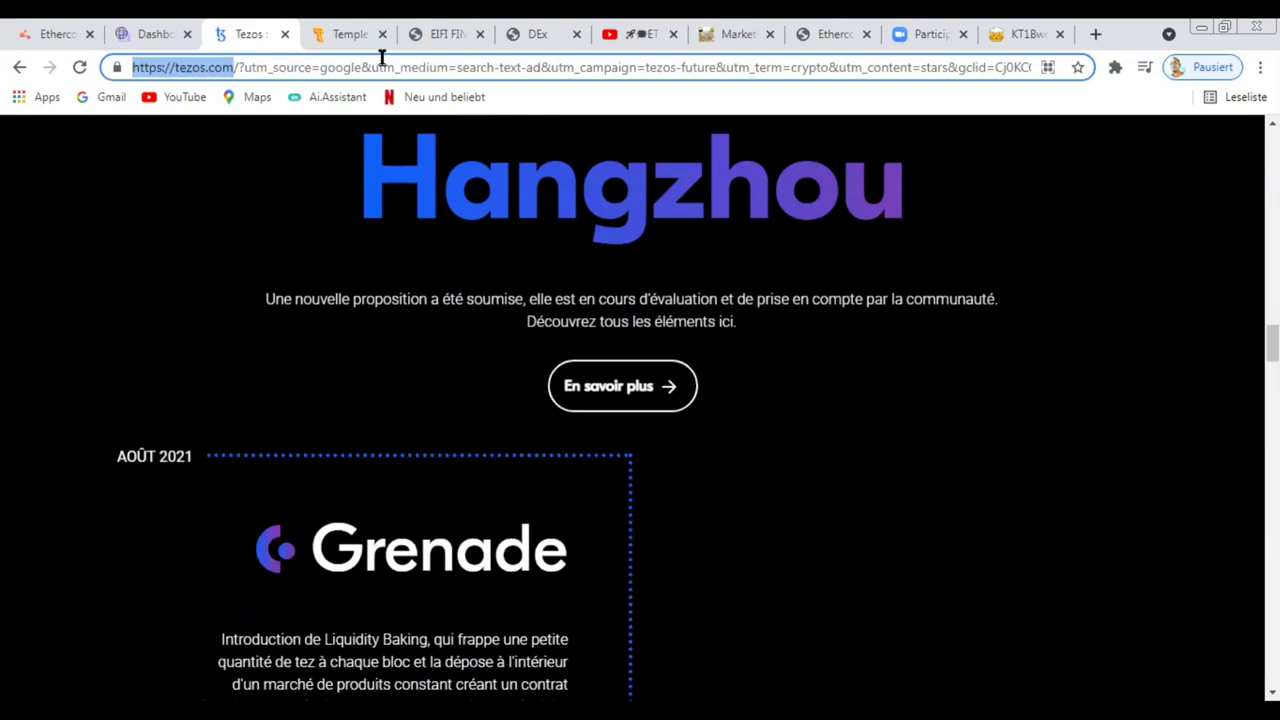
left_click(627, 42)
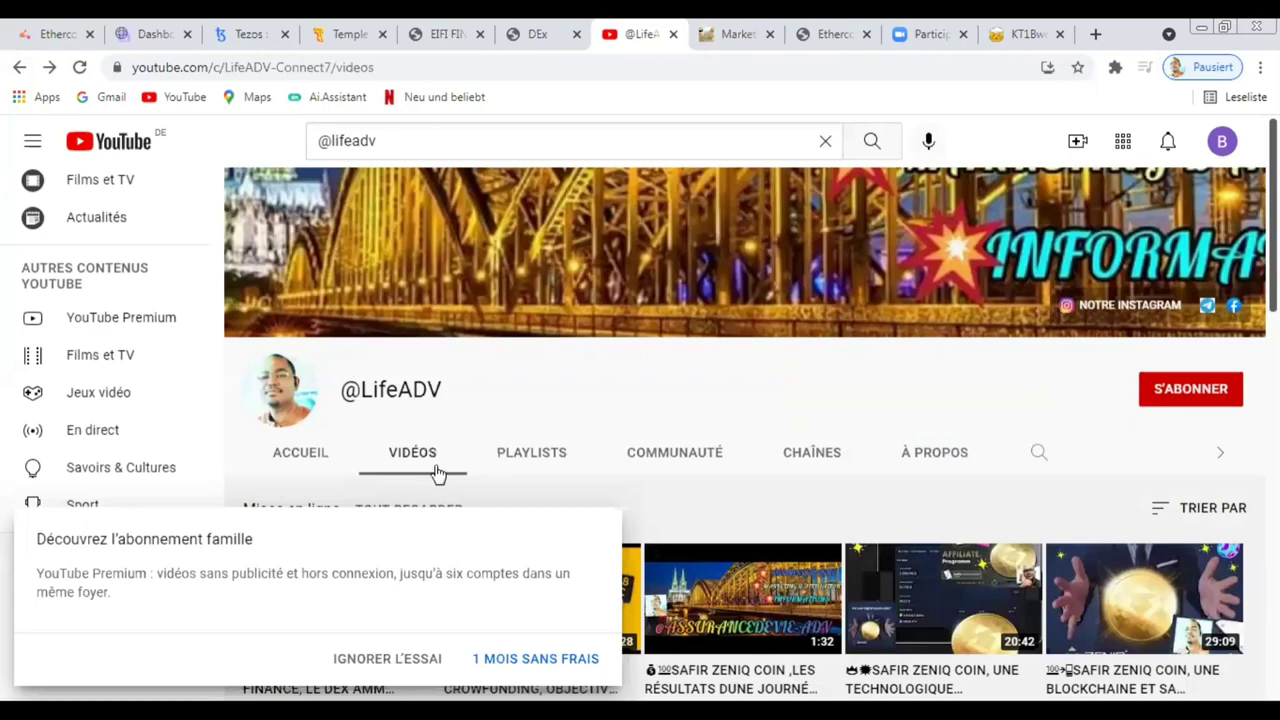
scroll(572, 562, "down", 2)
scroll(572, 562, "down", 1)
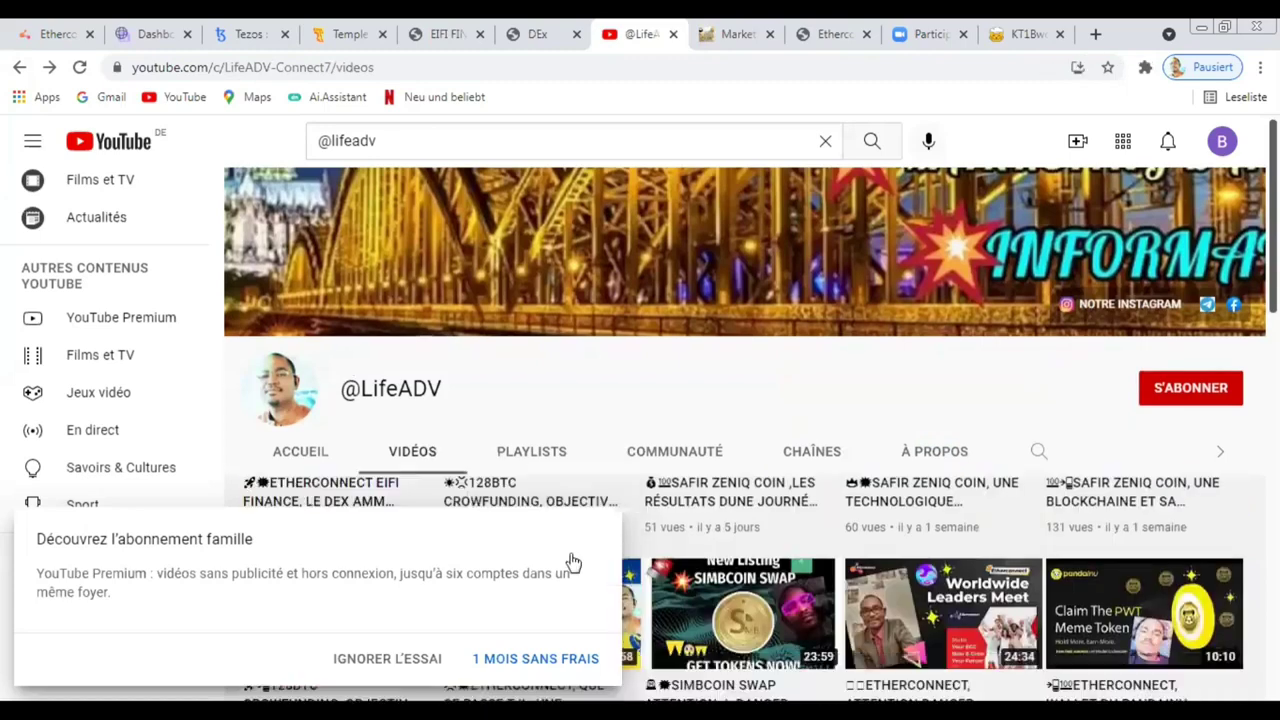
left_click(410, 666)
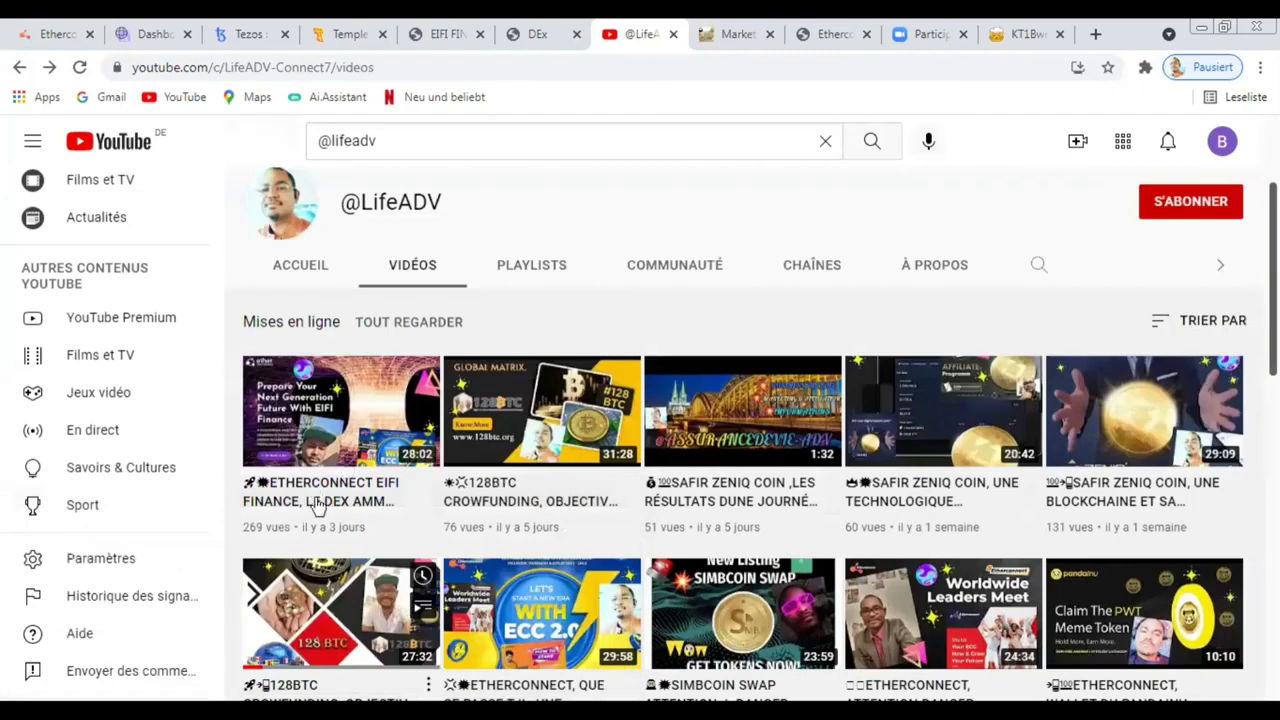
Play the channel's Etherconnect EIFI Finance video about the DEX AMM platform and skip the advertisement
mouse_move(292, 431)
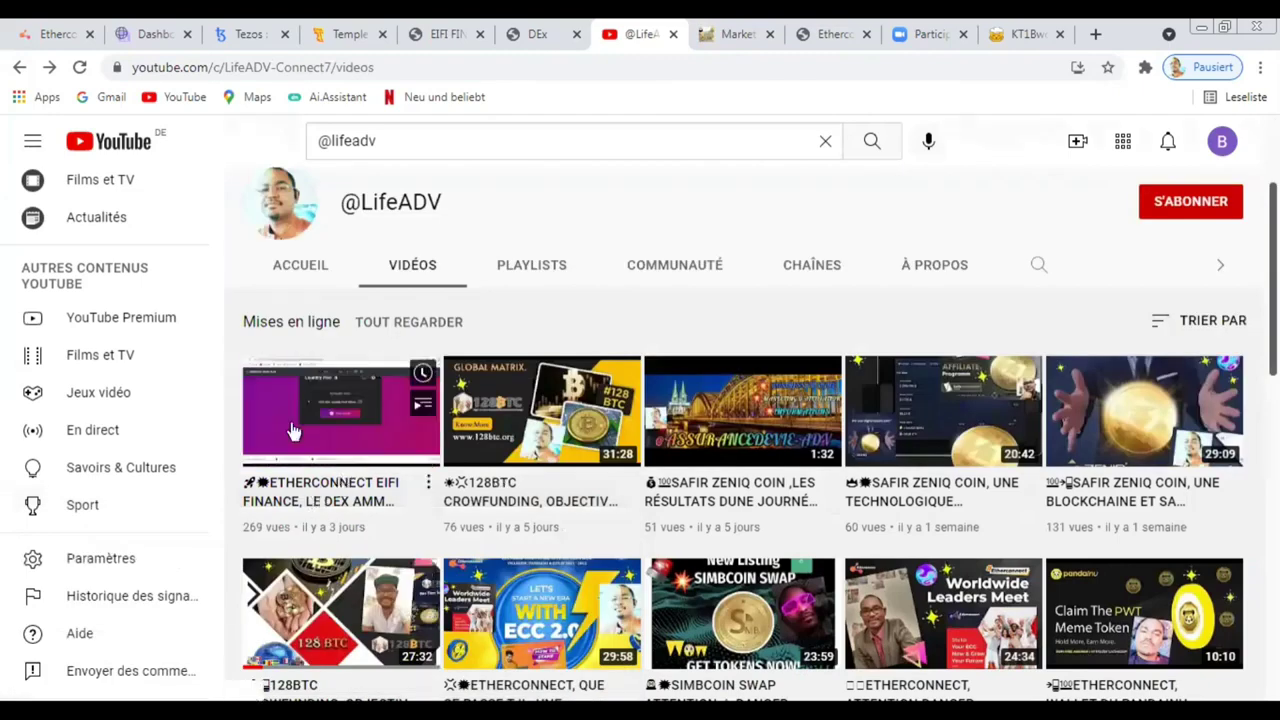
left_click(366, 460)
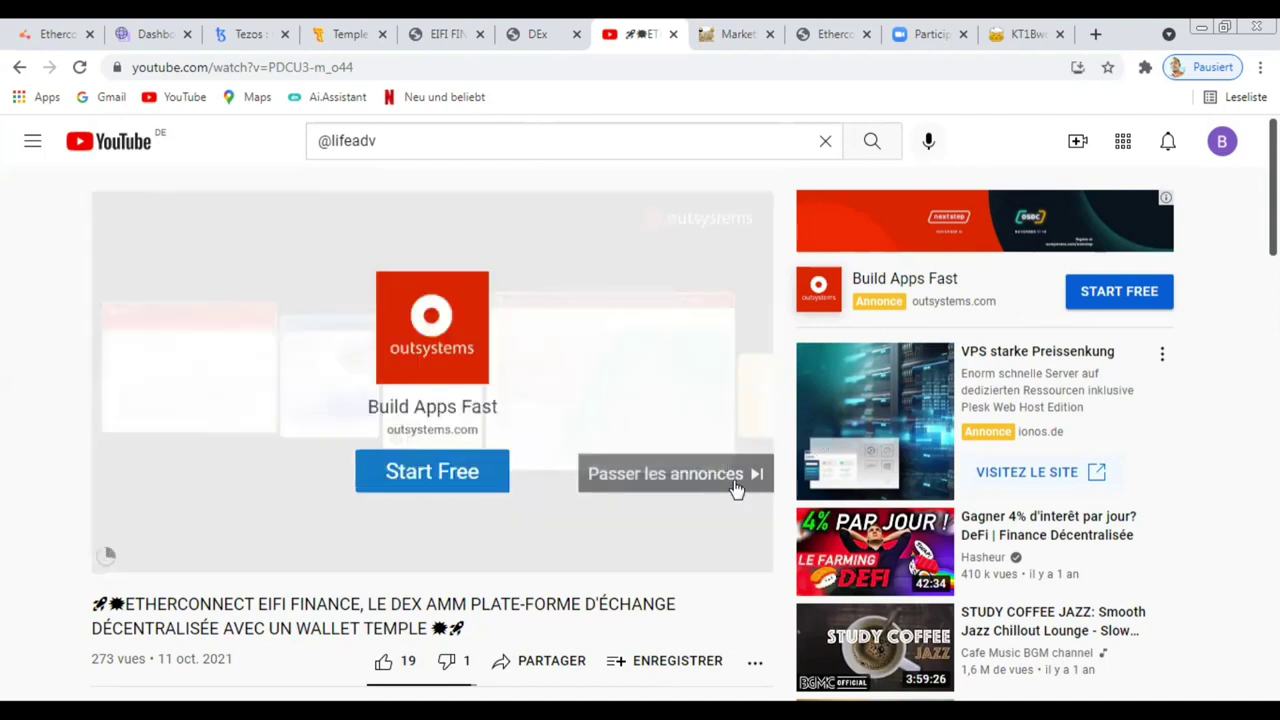
left_click(735, 486)
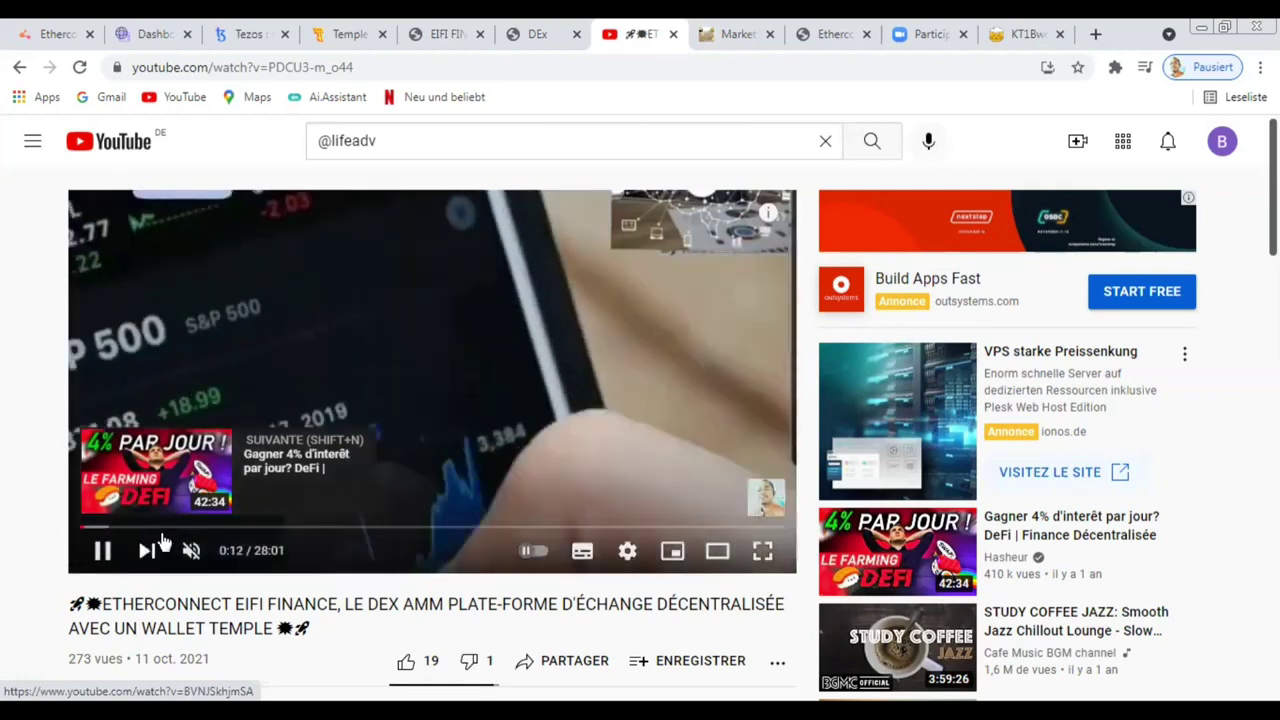
Jump to 9:21 in the Etherconnect EIFI Finance video, pause it there and show the frame briefly in full screen
left_click(315, 526)
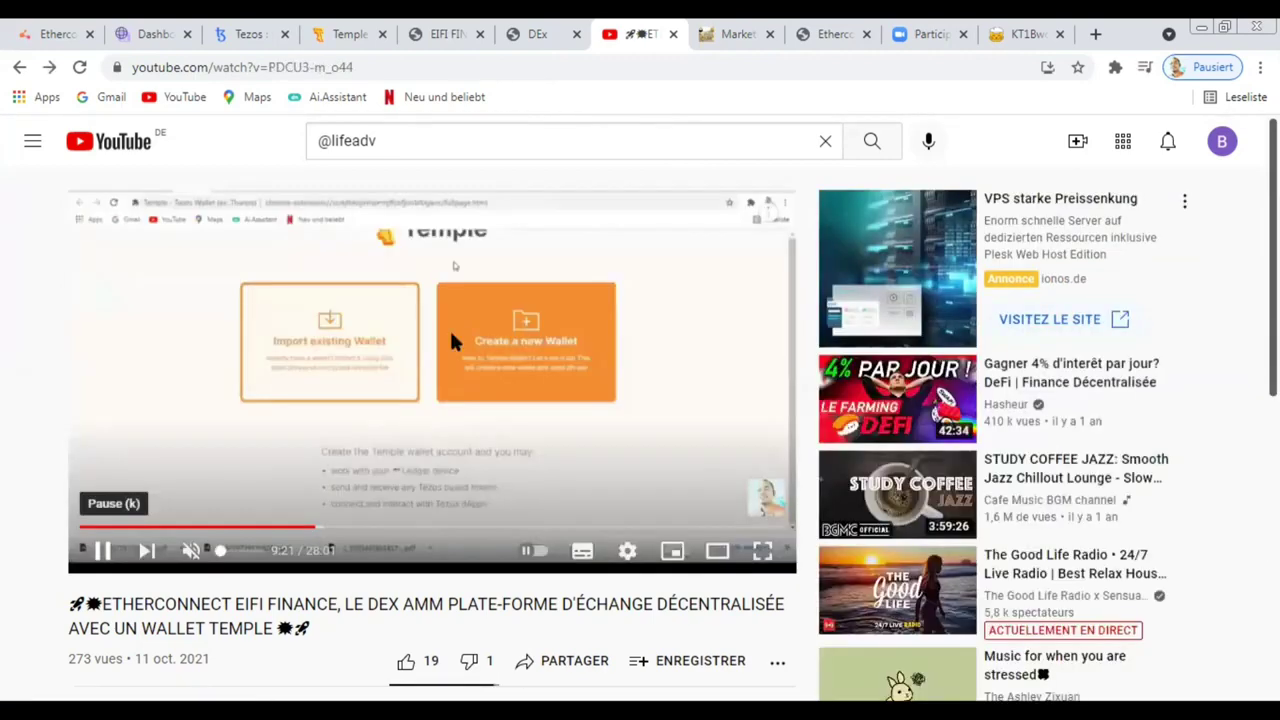
left_click(103, 551)
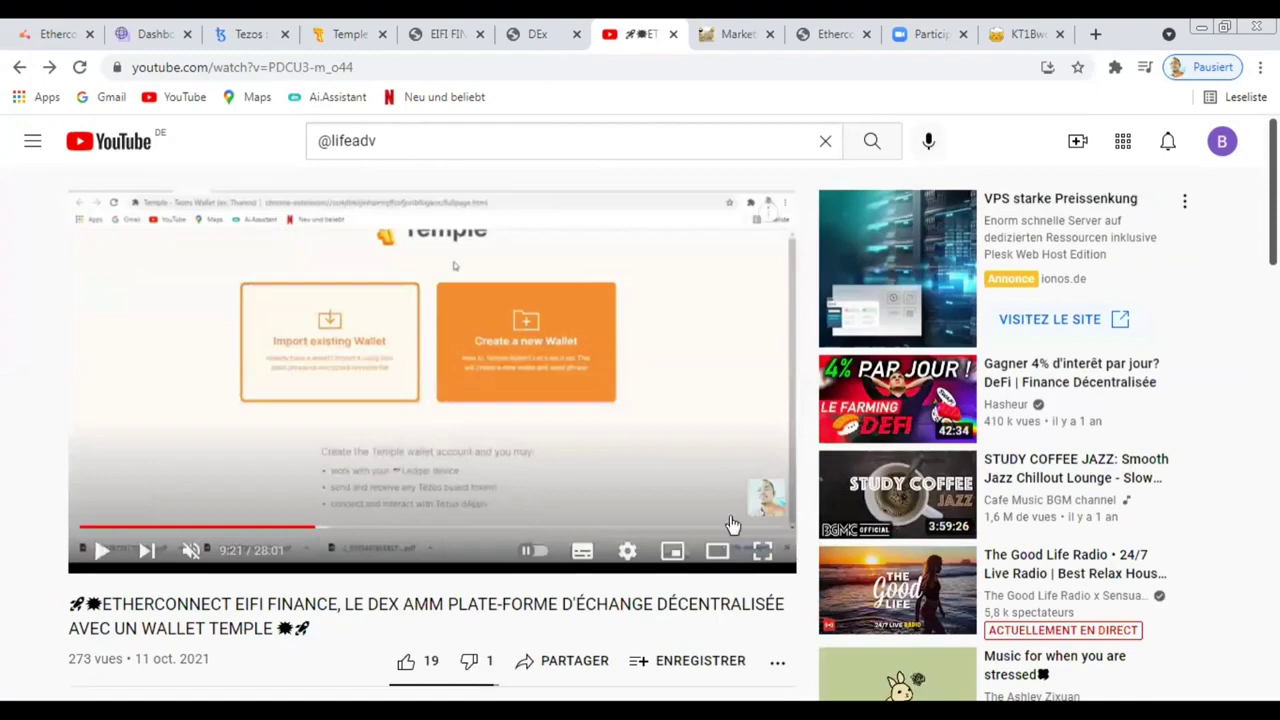
key("f")
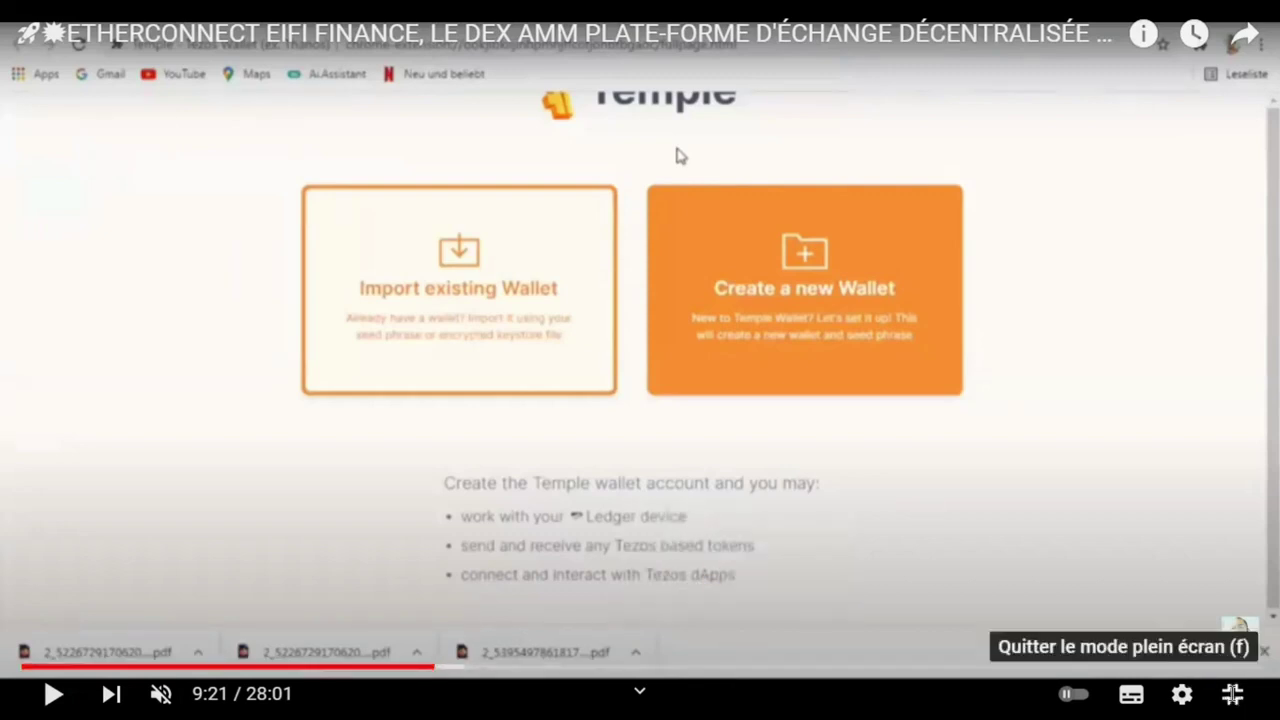
left_click(1232, 693)
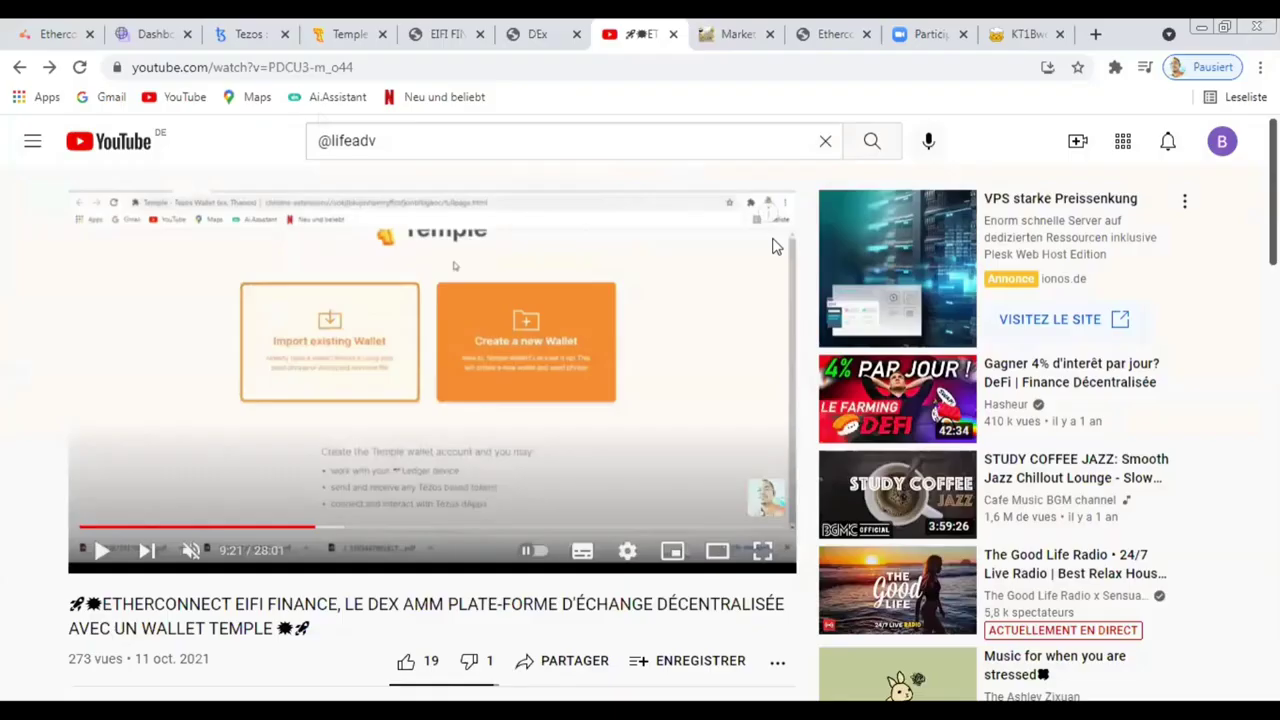
Show the Tezos site again and return to the Temple wallet's account page
left_click(248, 34)
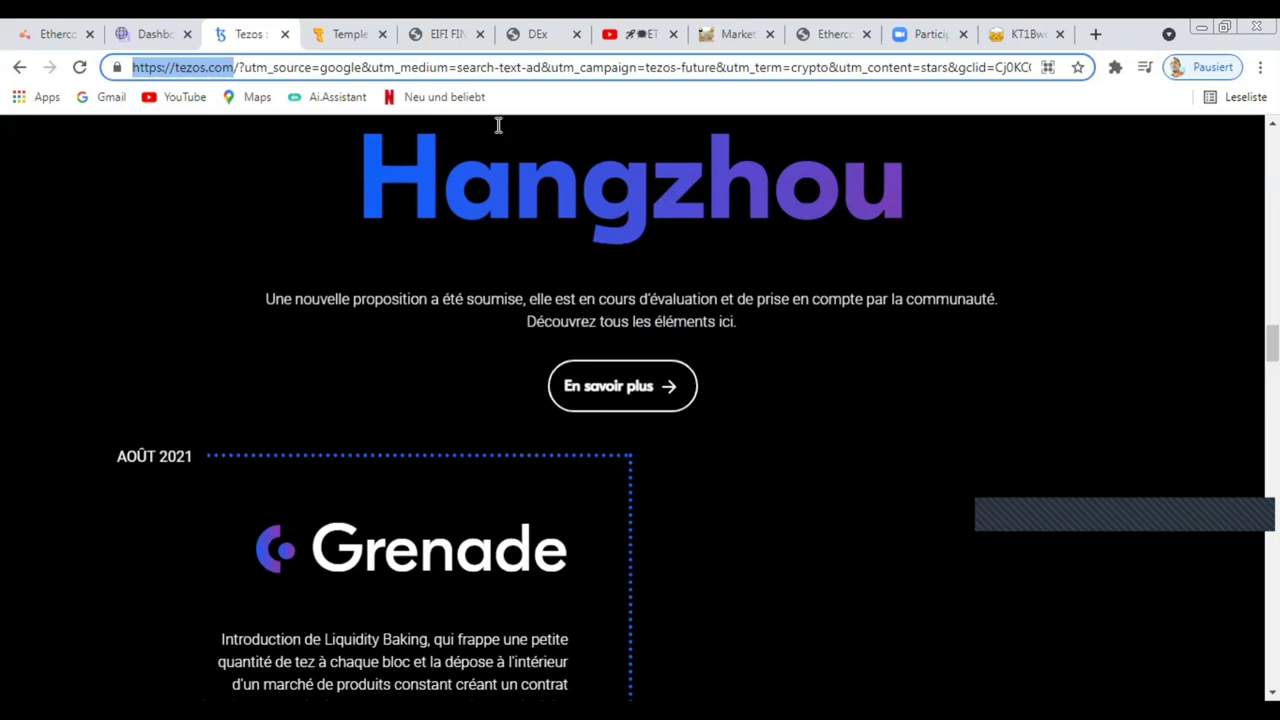
left_click(346, 35)
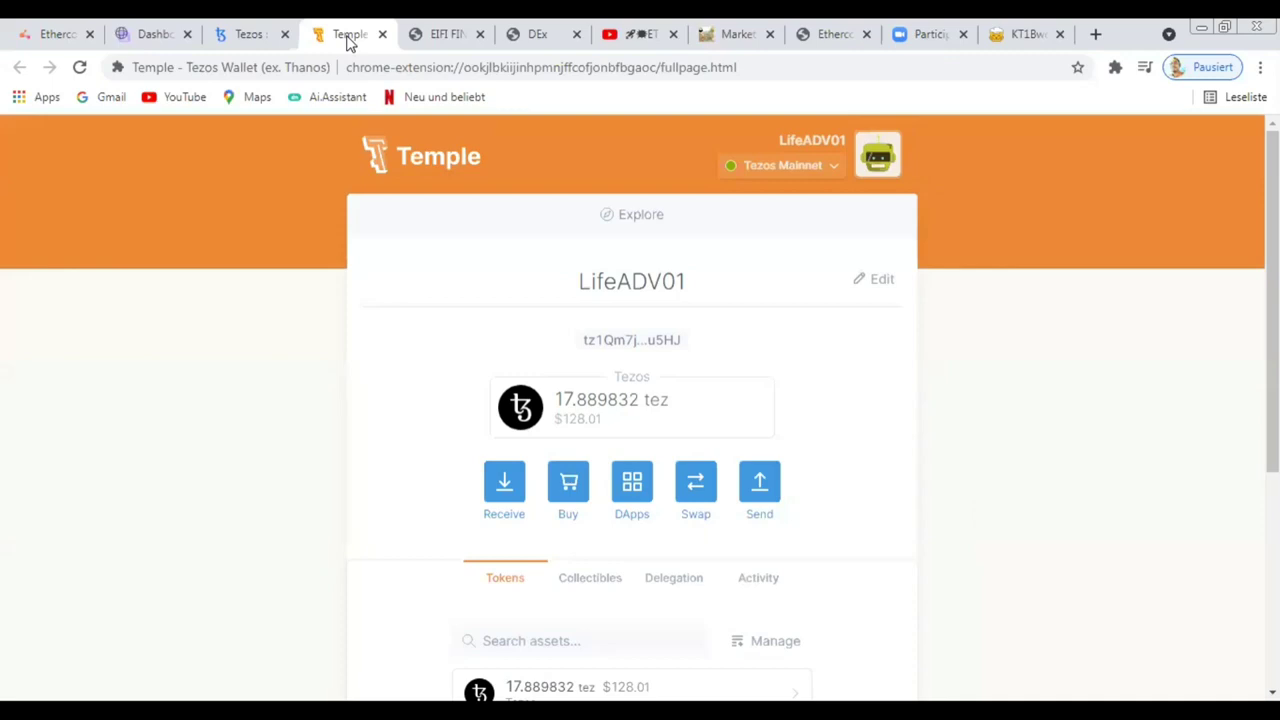
Search Google for "temple wallet" in a new browser tab
left_click(1097, 38)
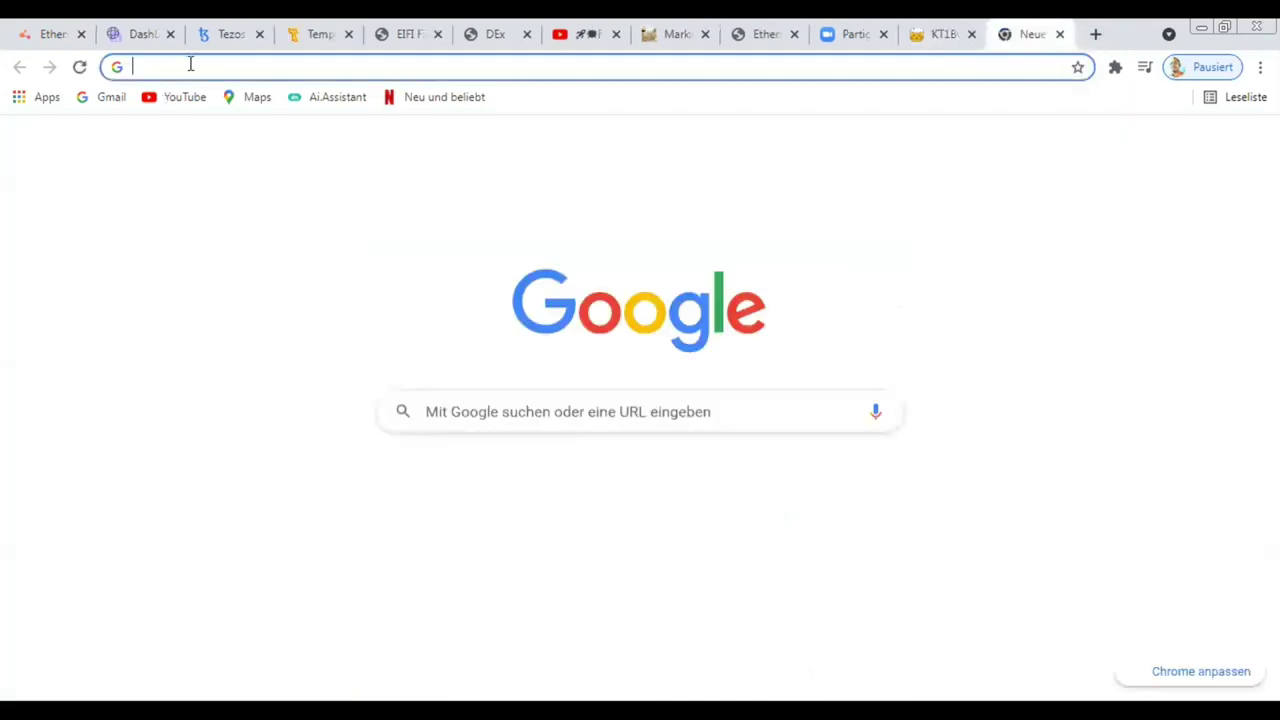
left_click(190, 64)
left_click(344, 455)
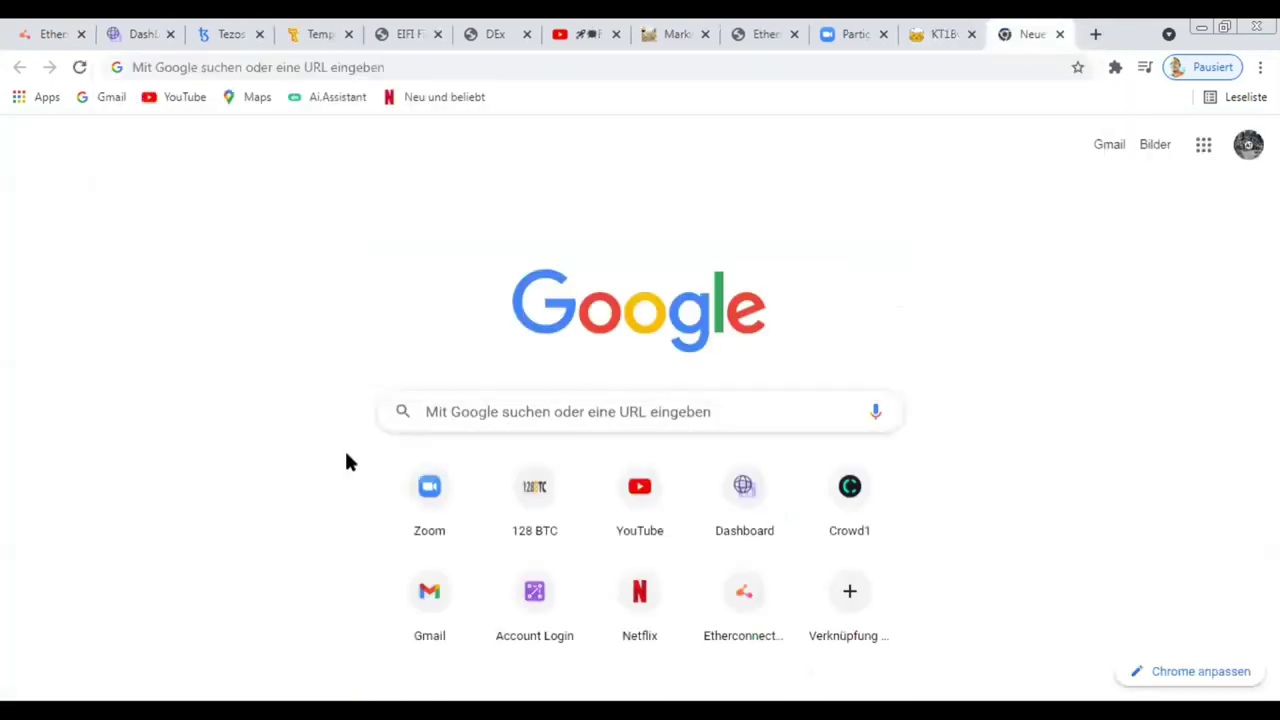
left_click(535, 423)
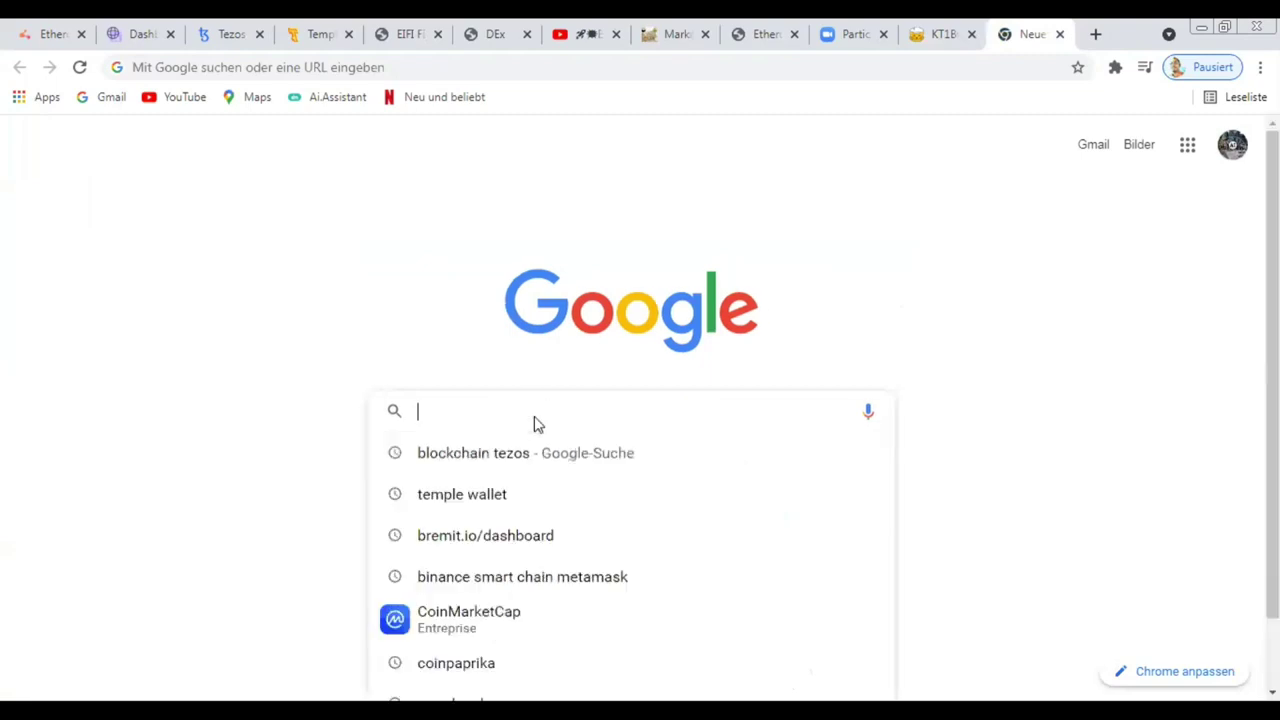
type("TEK")
key("BackSpace")
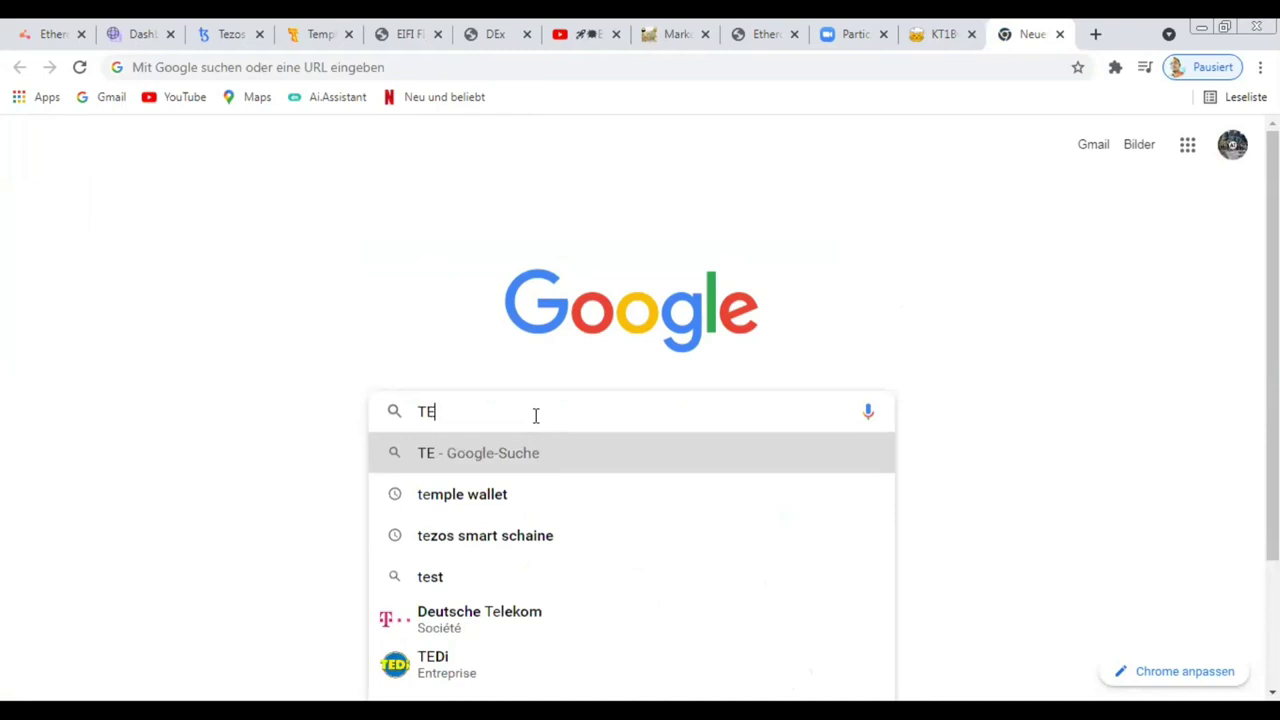
type("MPL")
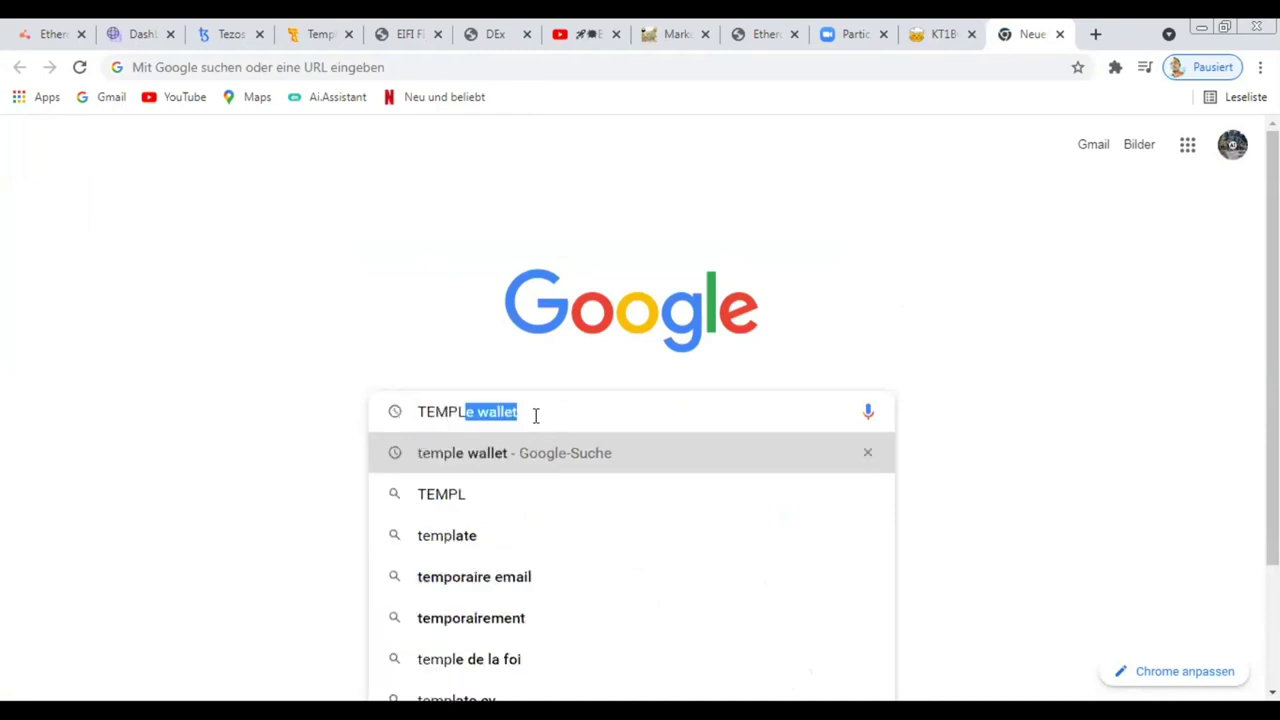
key("End")
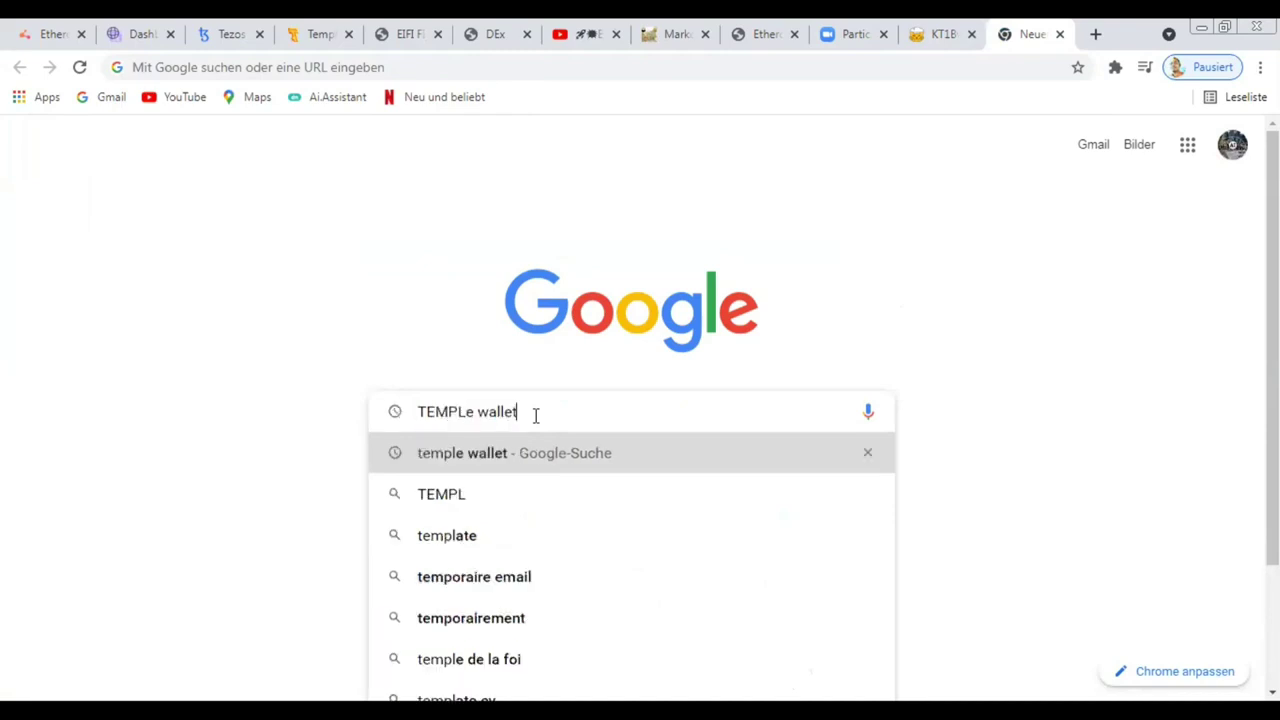
left_click(678, 440)
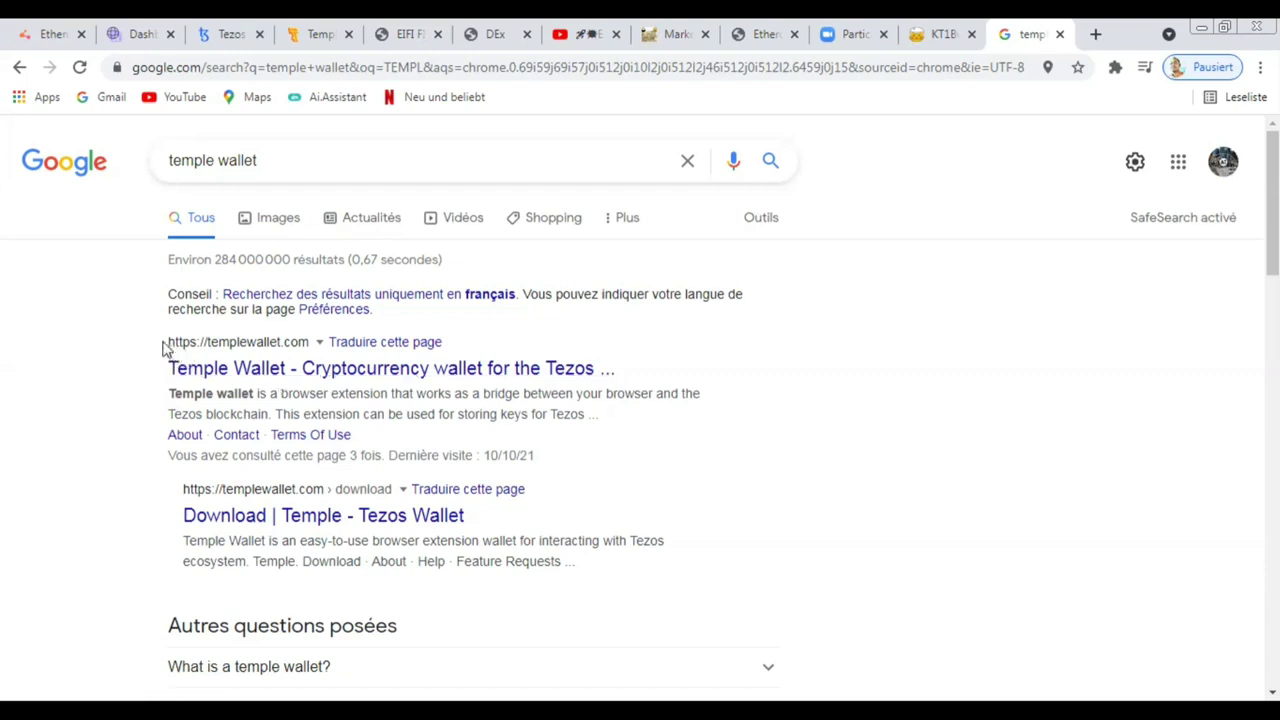
Highlight the templewallet.com address in the first search result and open that site
left_click_drag(169, 340, 286, 341)
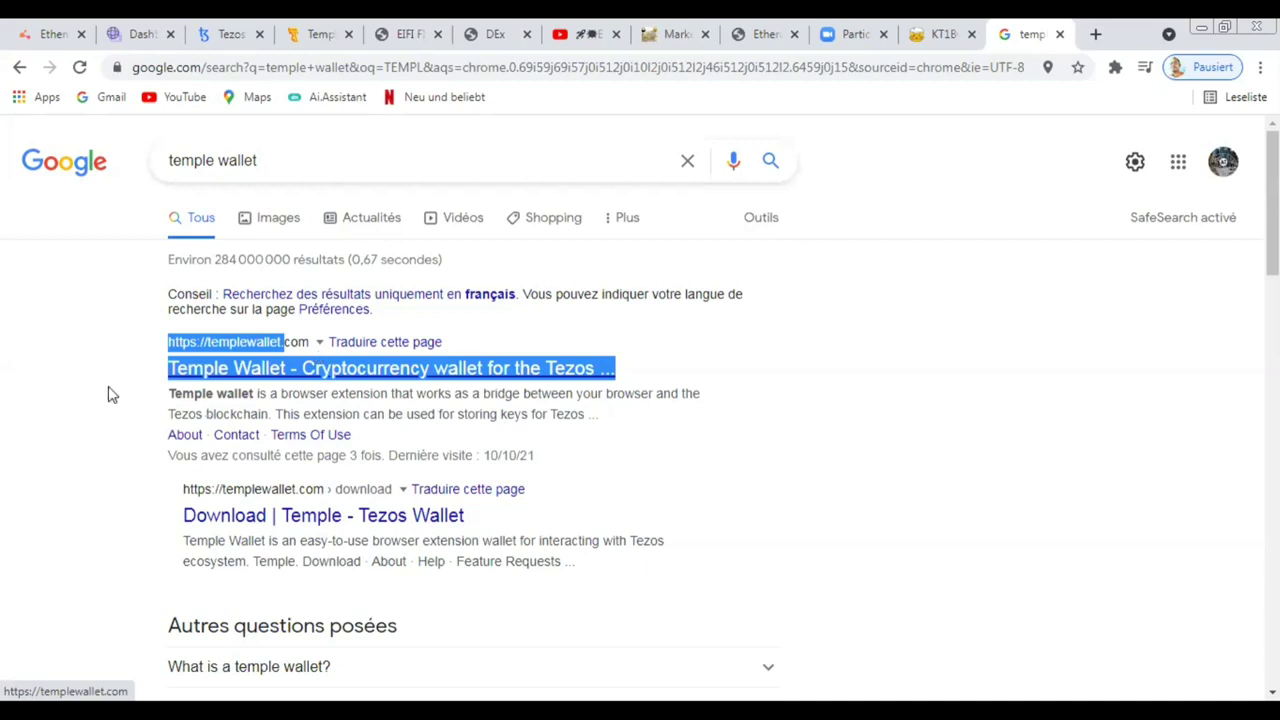
left_click(310, 351)
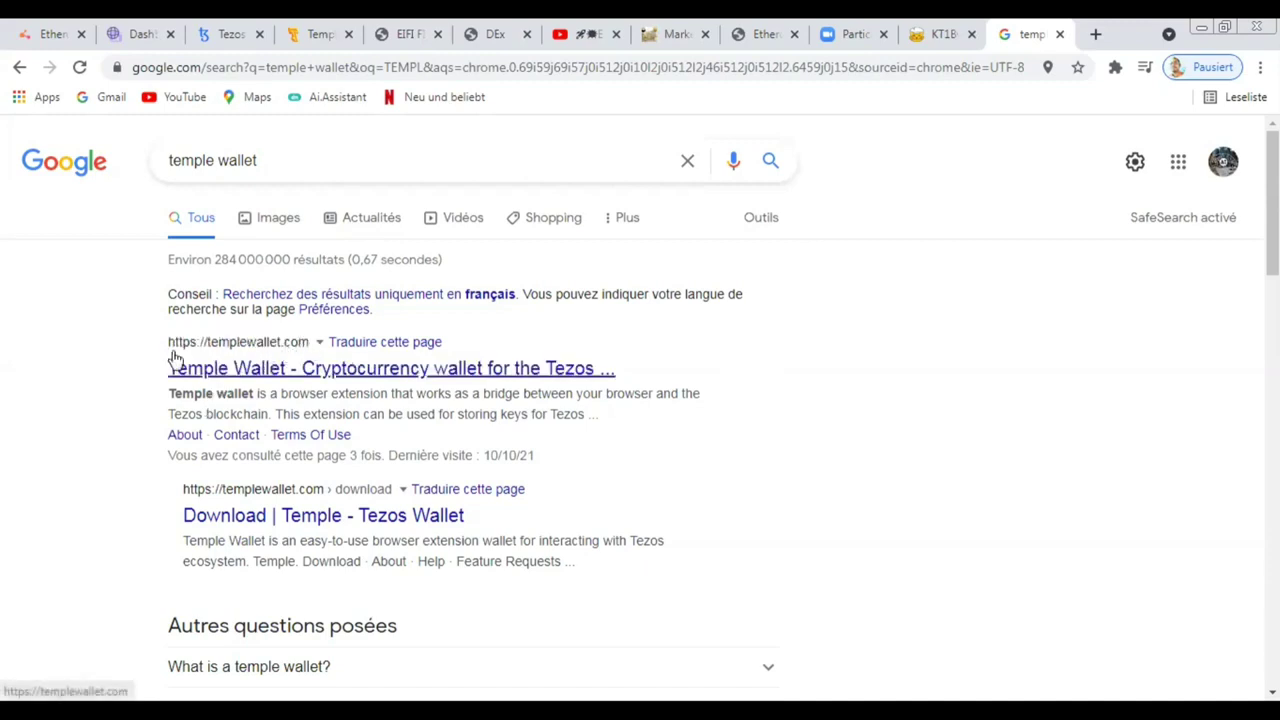
left_click(277, 376)
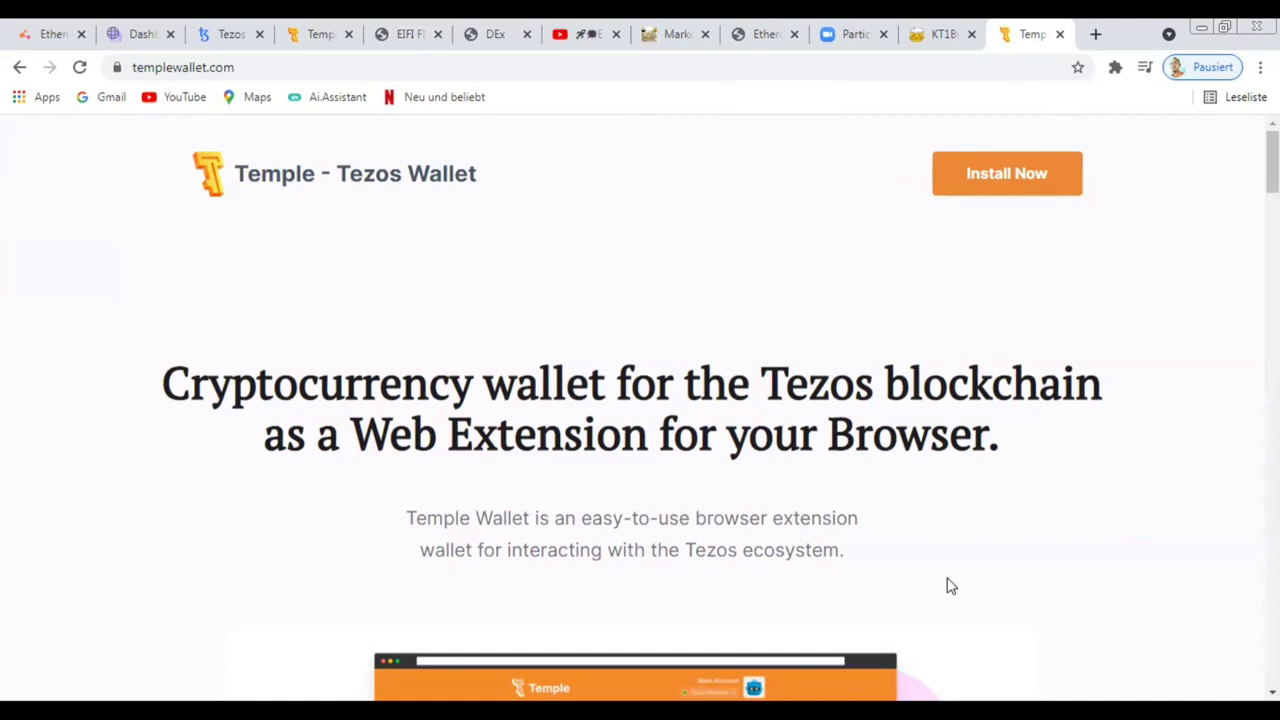
Look over the Temple Wallet home page and point out its templewallet.com address
scroll(948, 582, "down", 1)
scroll(946, 580, "down", 2)
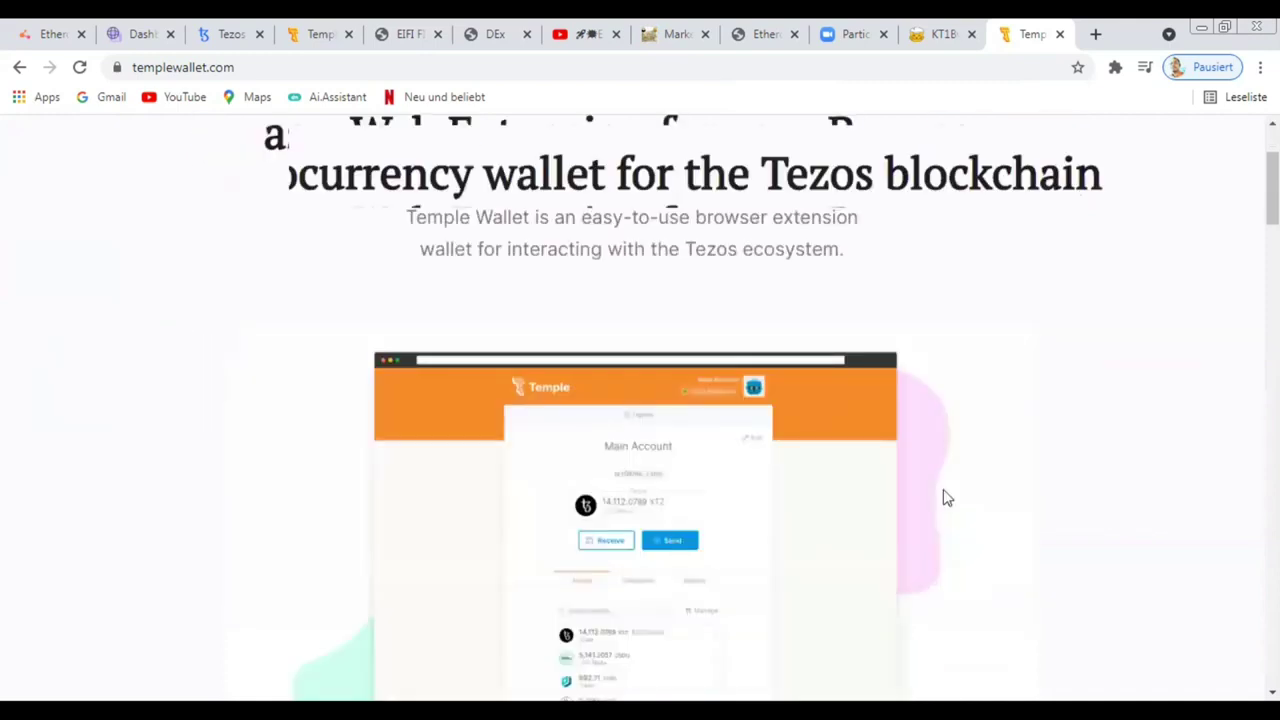
scroll(945, 492, "up", 2)
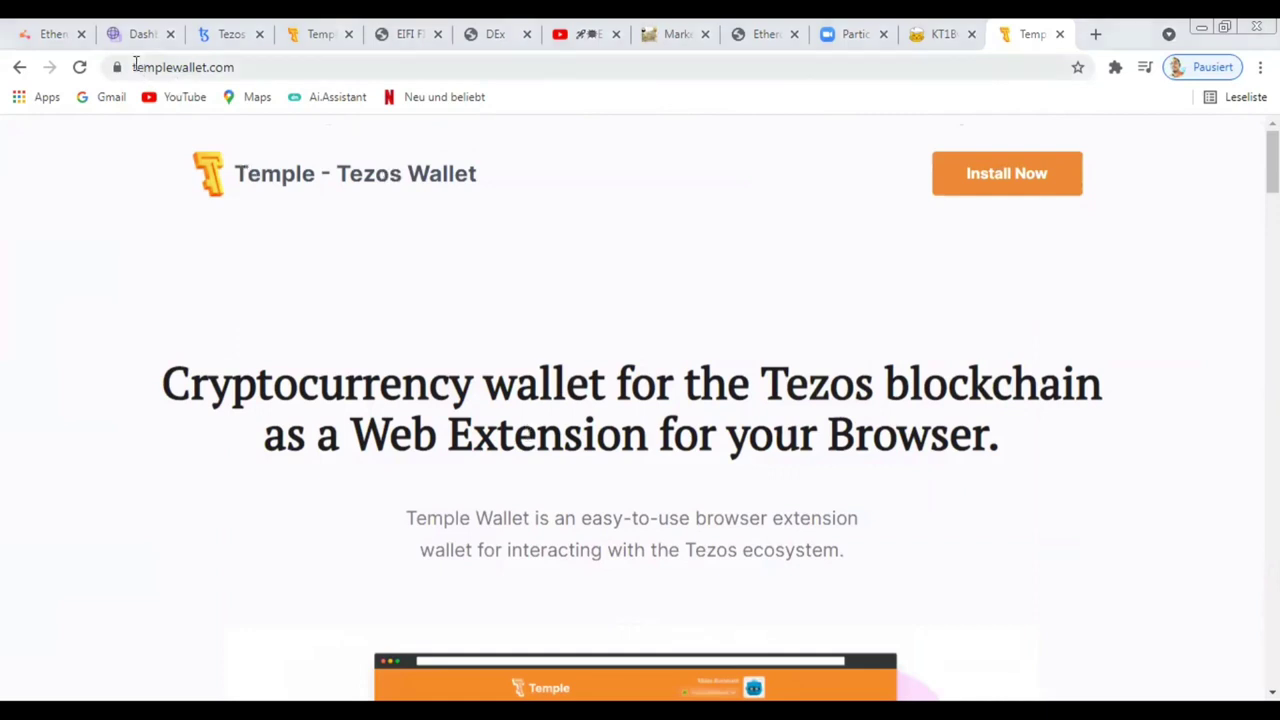
left_click(233, 66)
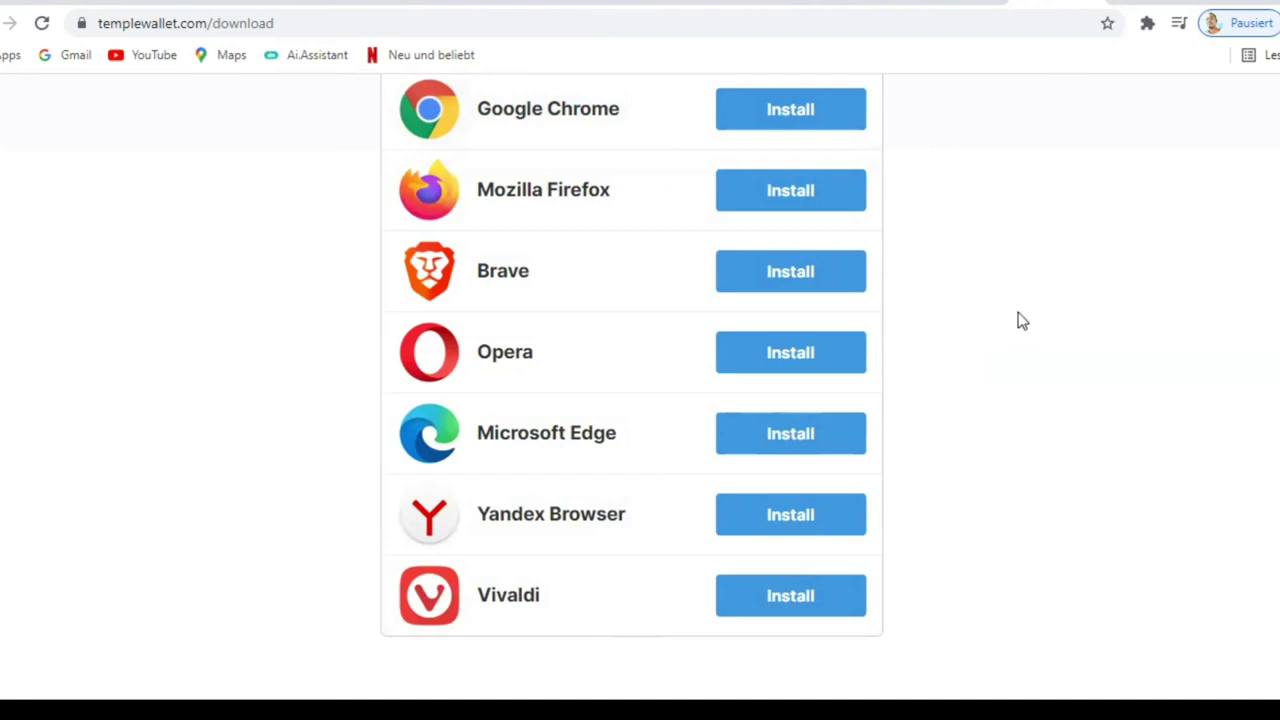
Review the browsers offered on the Install Temple Wallet page, from Google Chrome to Vivaldi
scroll(878, 409, "up", 3)
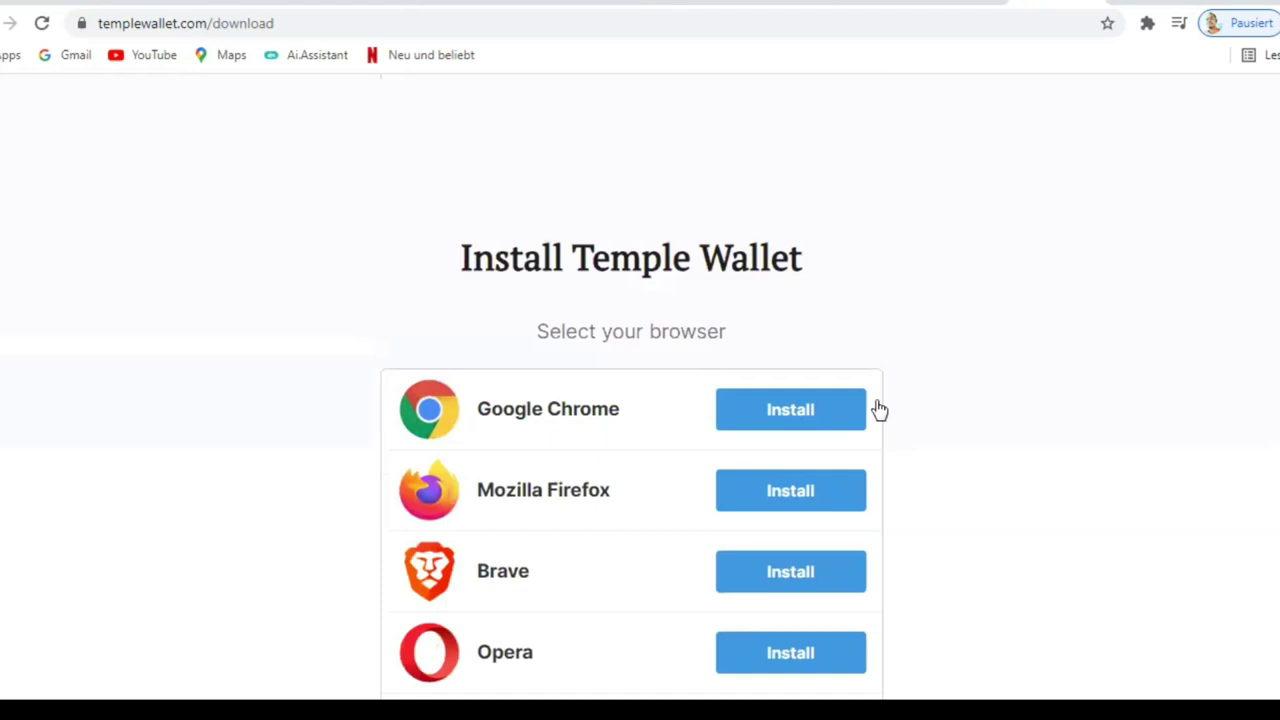
left_click(766, 425)
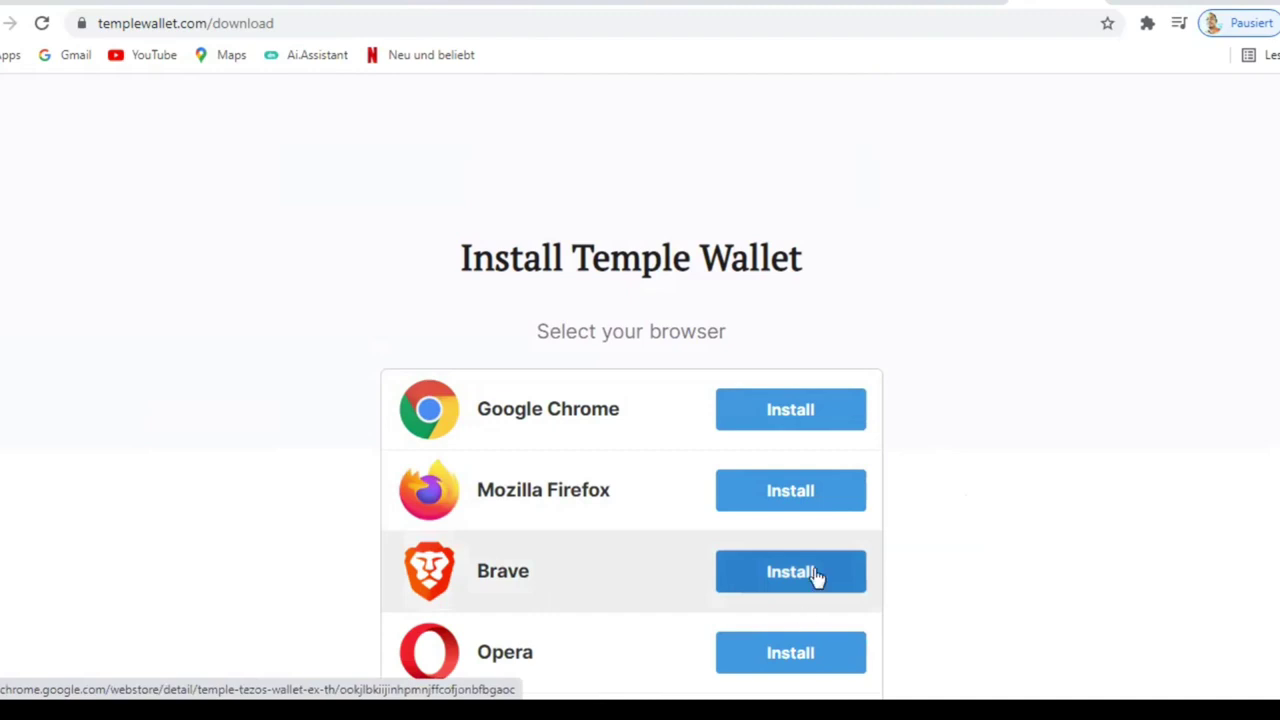
scroll(840, 500, "down", 2)
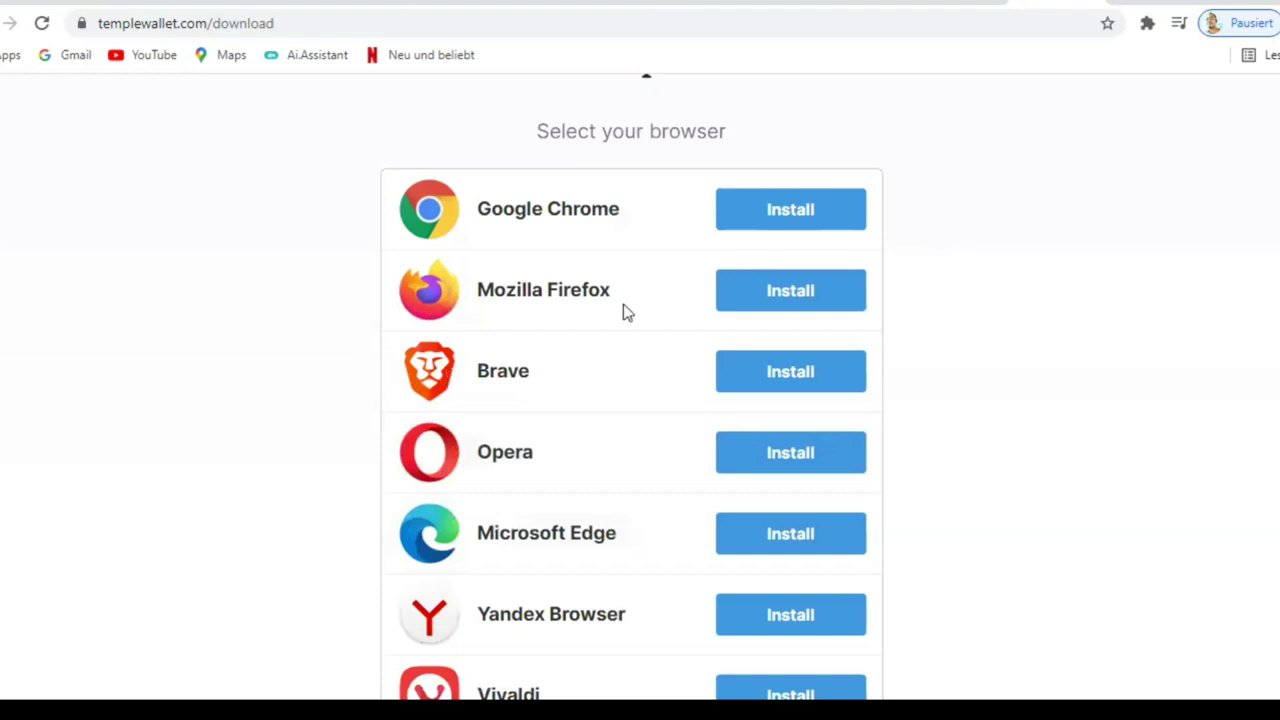
scroll(626, 309, "up", 3)
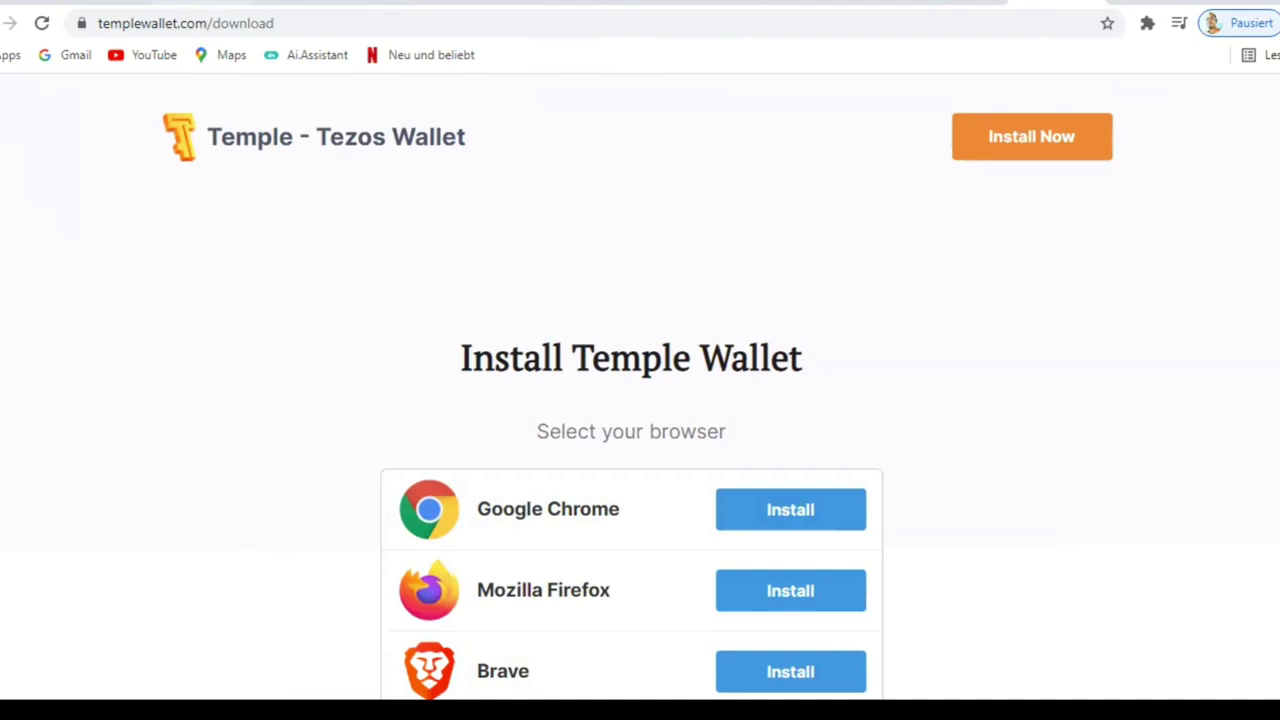
Return to the Temple wallet's account page and highlight the tez balance and its dollar value
left_click(313, 5)
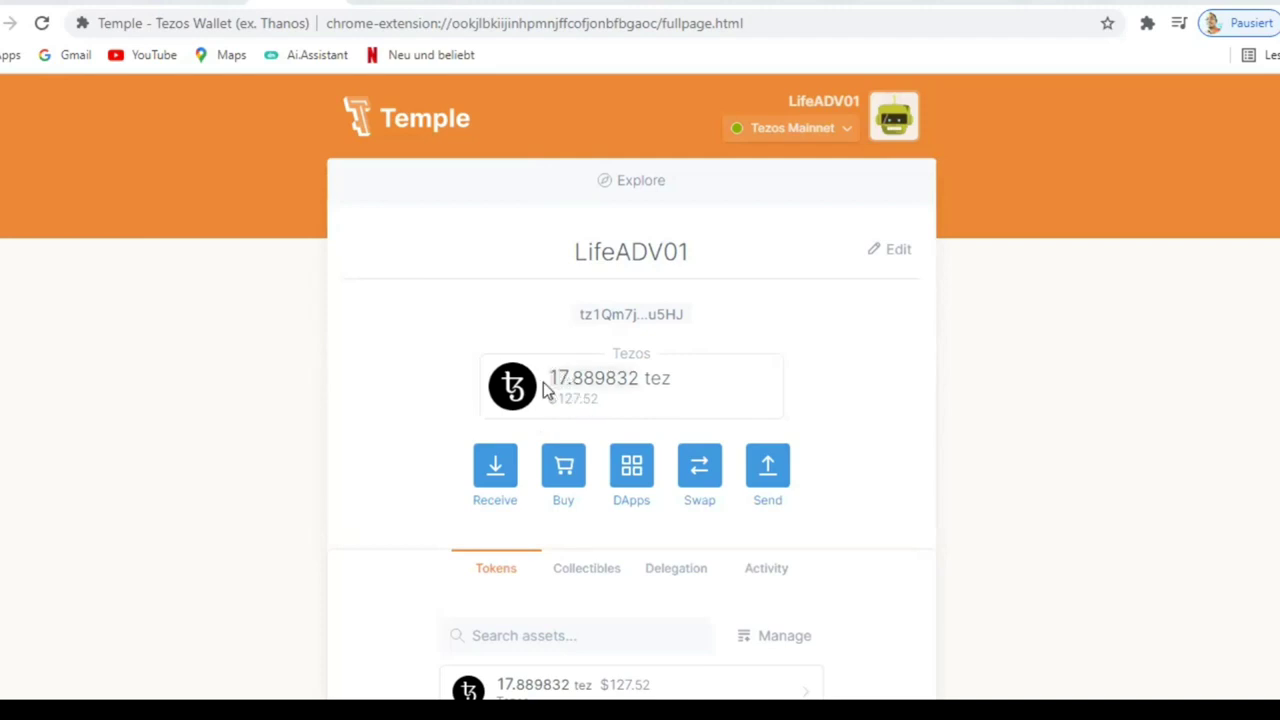
double_click(618, 380)
left_click(687, 397, "shift")
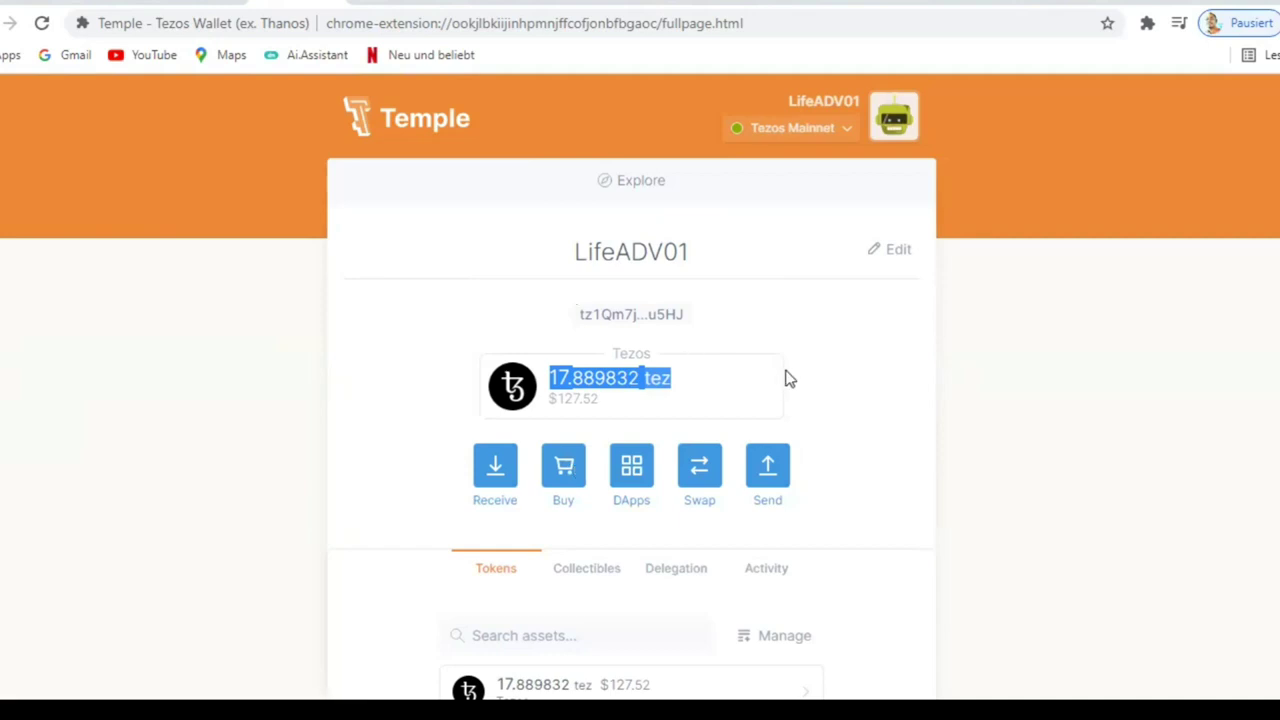
left_click(560, 408)
left_click_drag(557, 406, 618, 393)
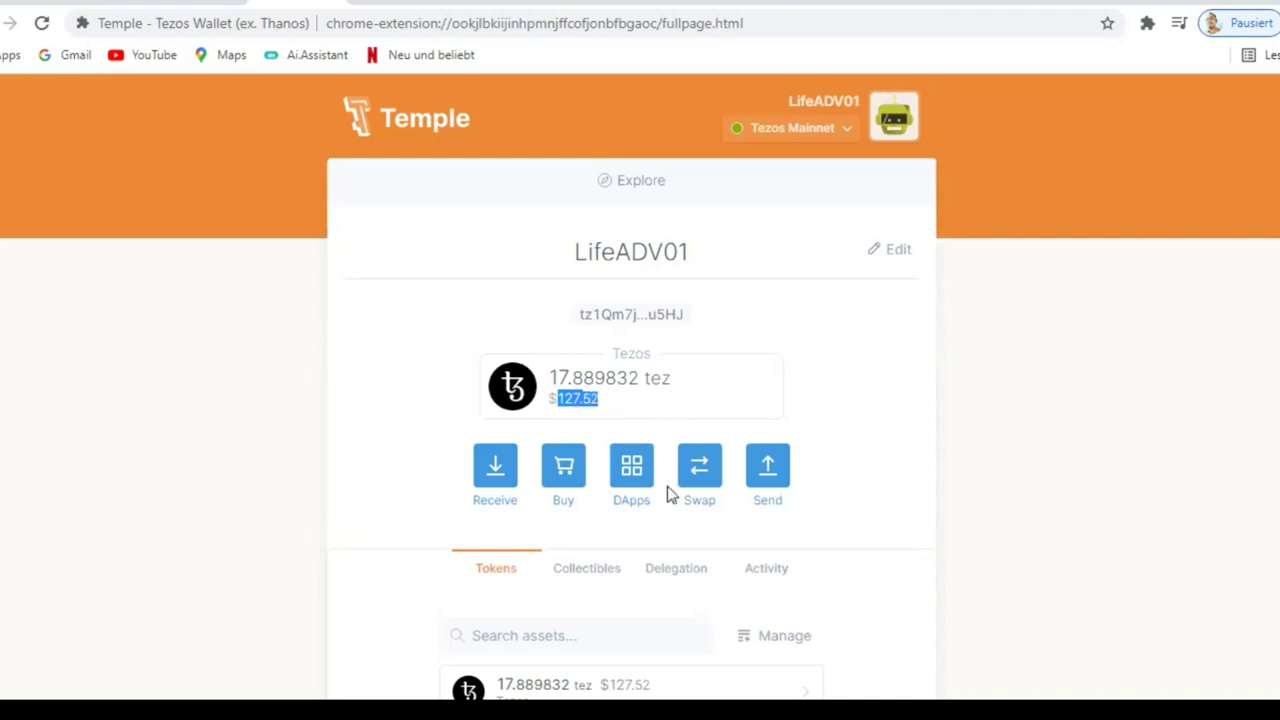
Open the wallet's Buy With Crypto page and look through its exchange details form
left_click(570, 480)
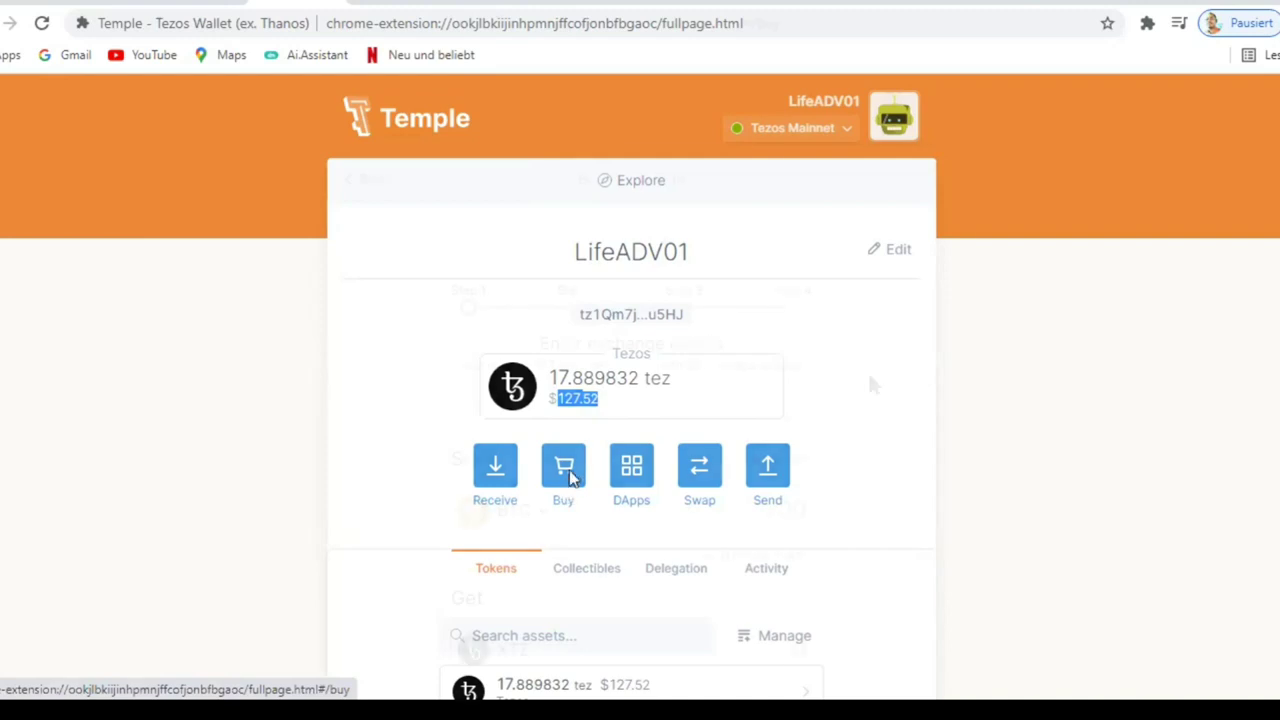
scroll(786, 294, "down", 3)
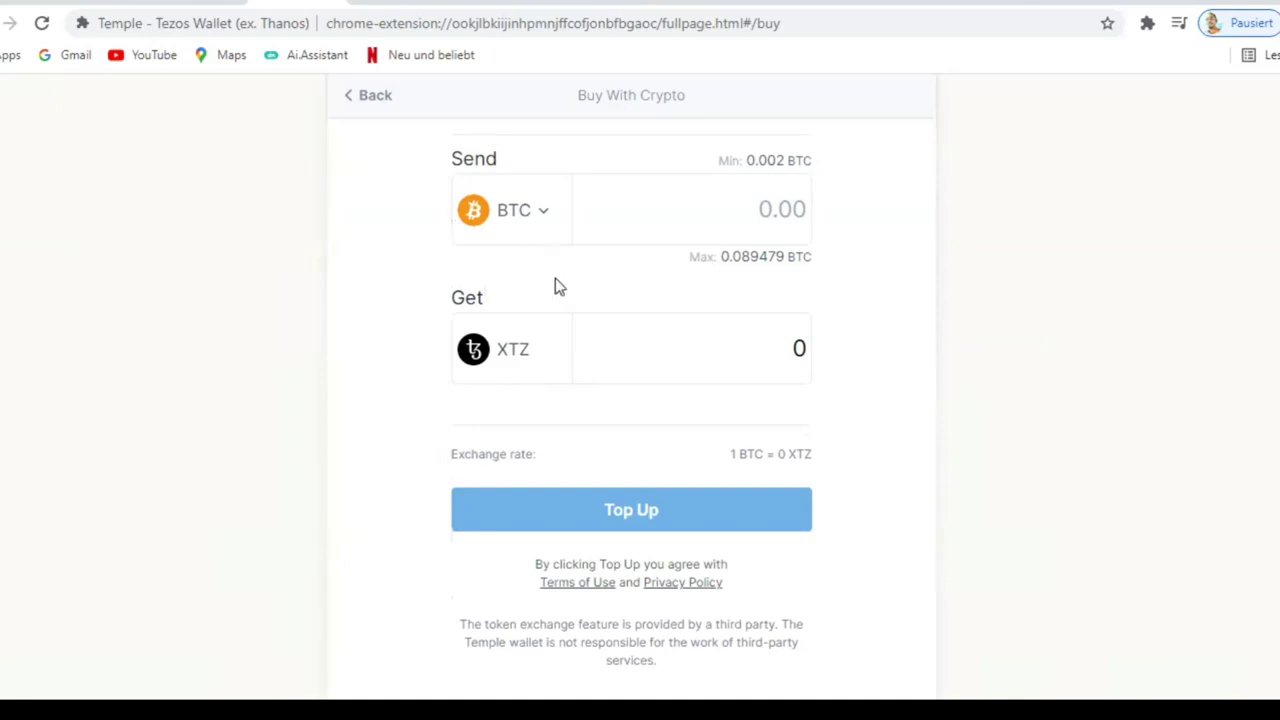
scroll(580, 300, "up", 2)
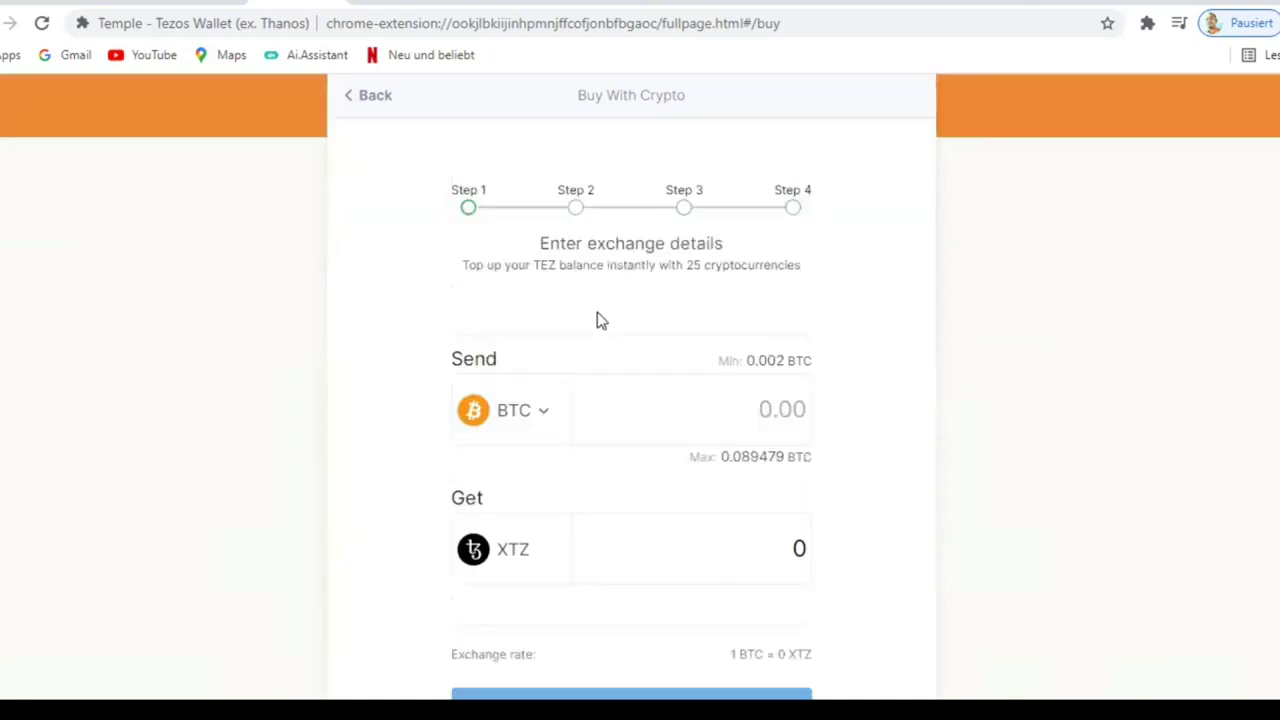
Browse the cryptocurrencies available for the Send amount, from BTC down to YFI and back
left_click(540, 416)
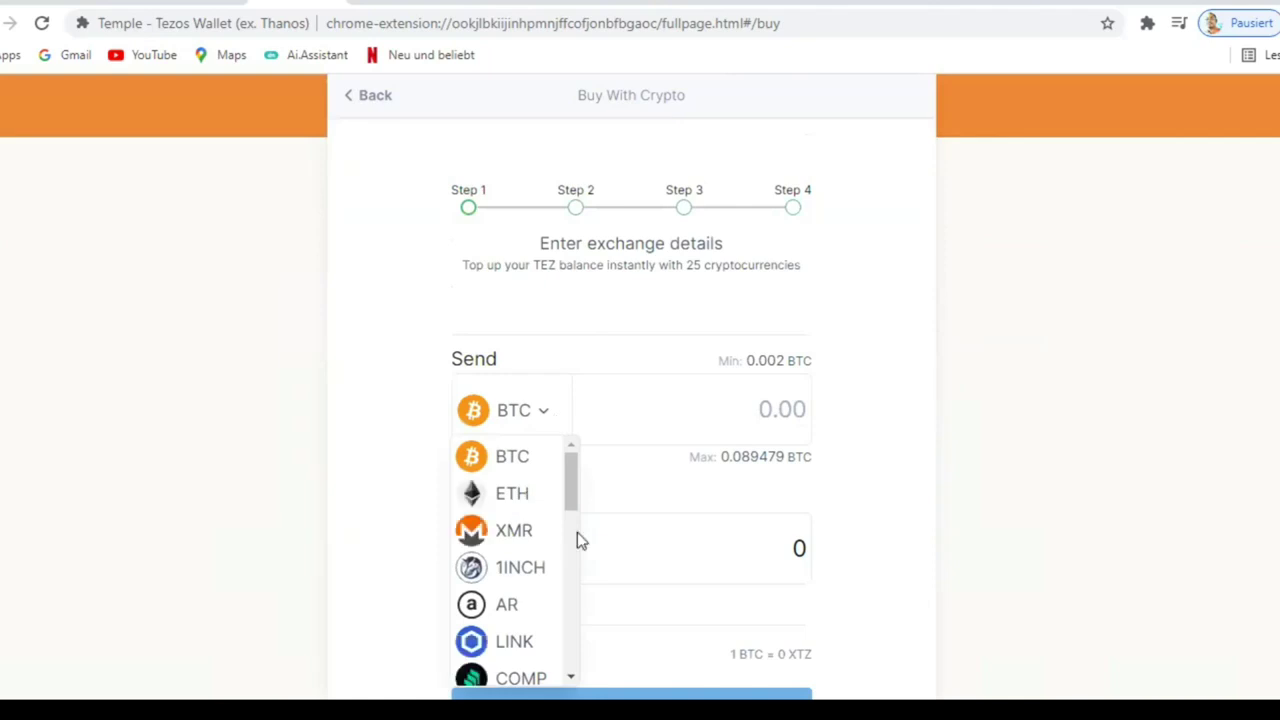
scroll(512, 540, "down", 2)
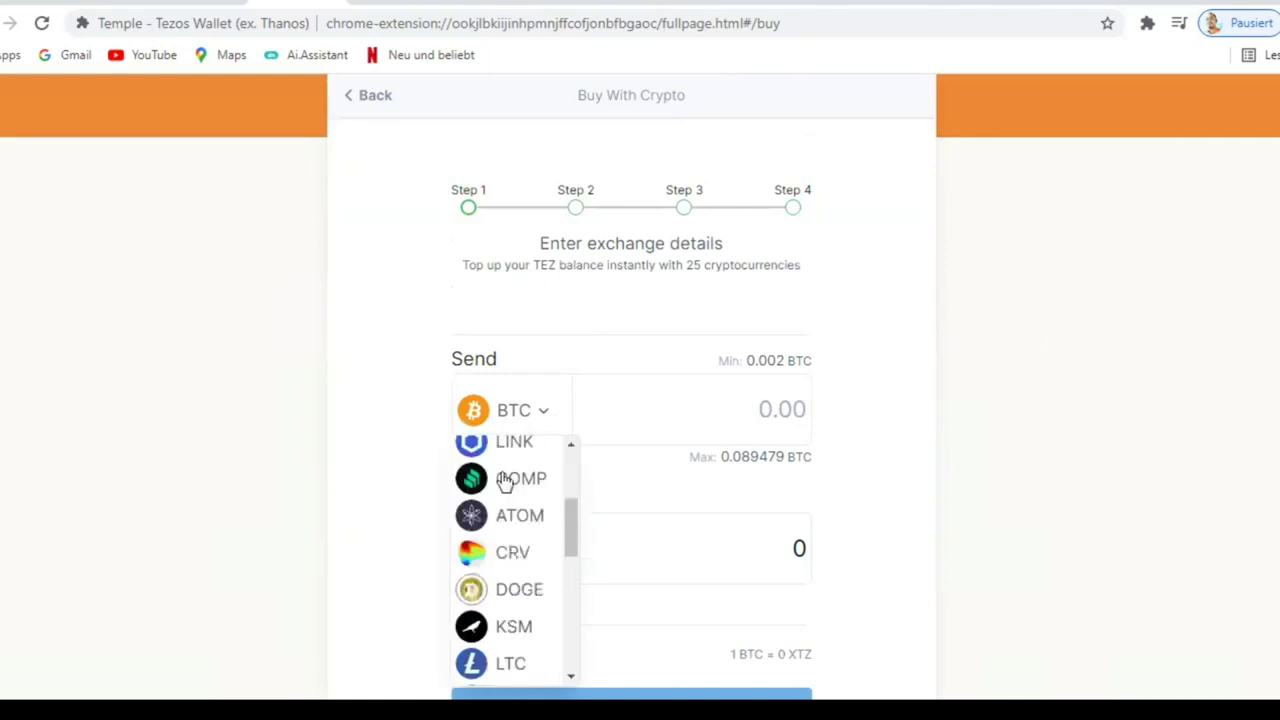
scroll(520, 540, "down", 1)
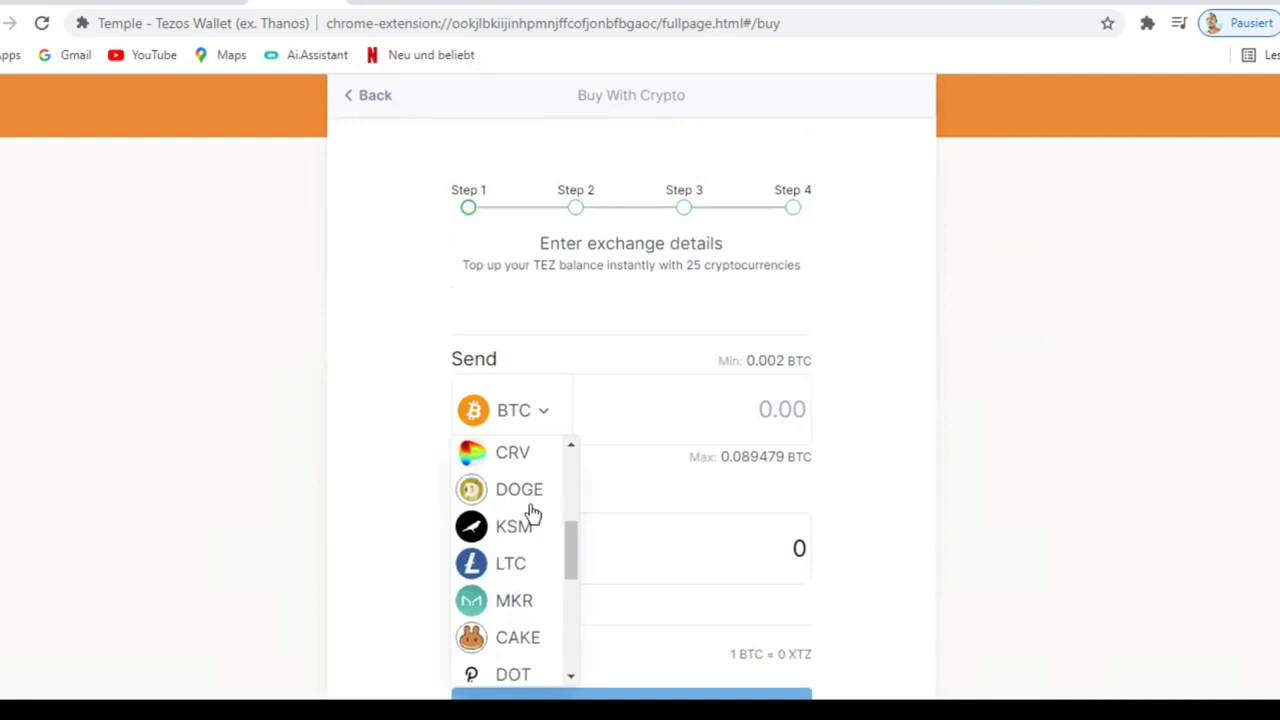
scroll(514, 531, "down", 4)
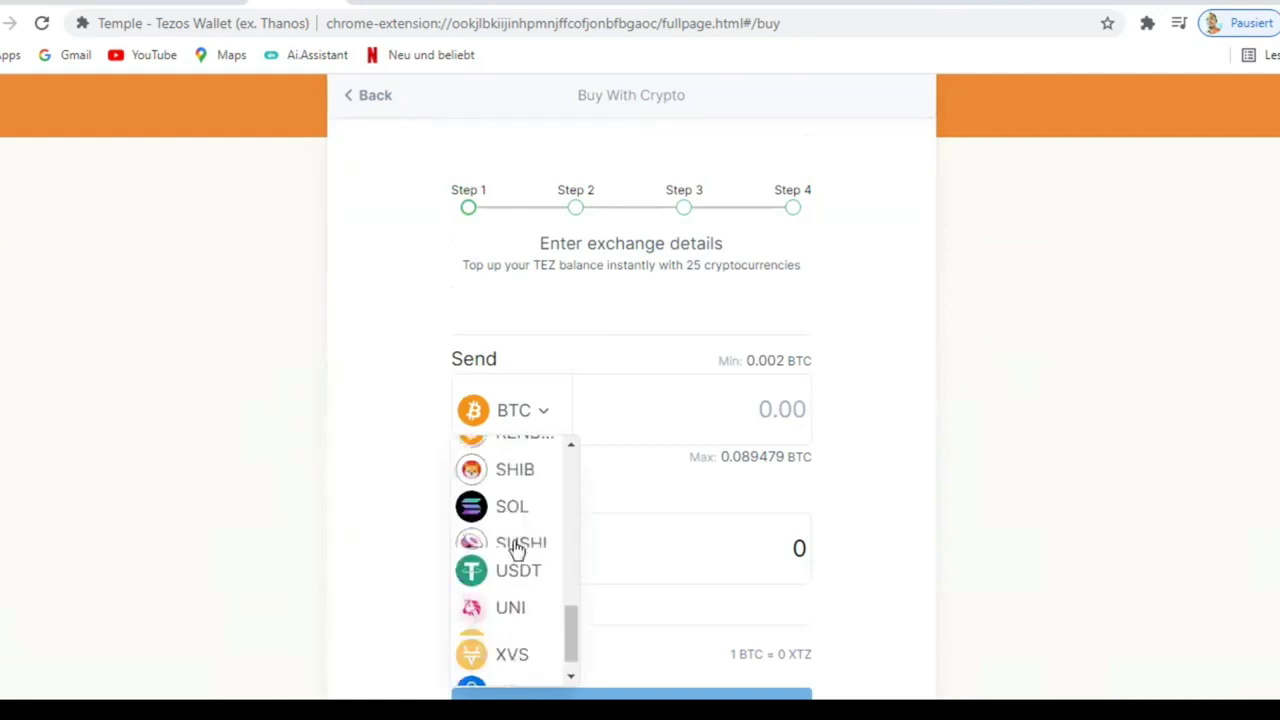
scroll(517, 543, "down", 2)
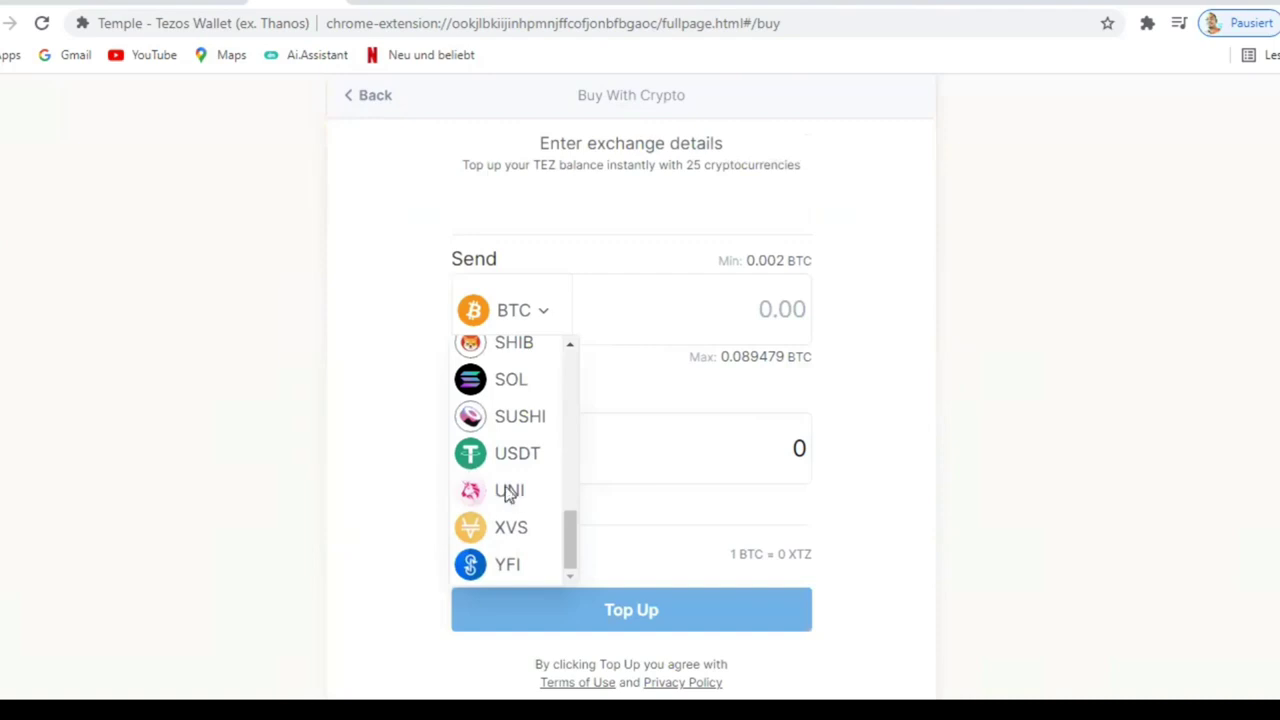
scroll(520, 482, "up", 7)
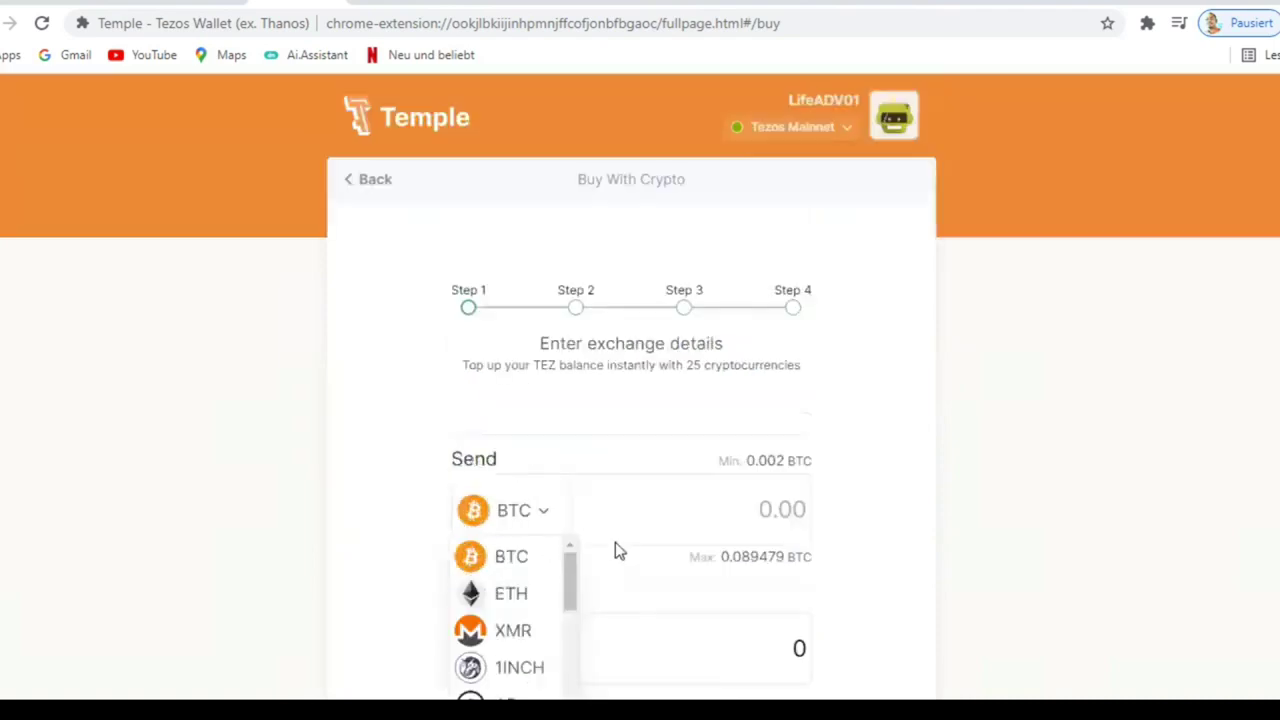
Close the Send currency list with BTC kept and enter 0.5 as the Send amount to get an XTZ quote
left_click(528, 512)
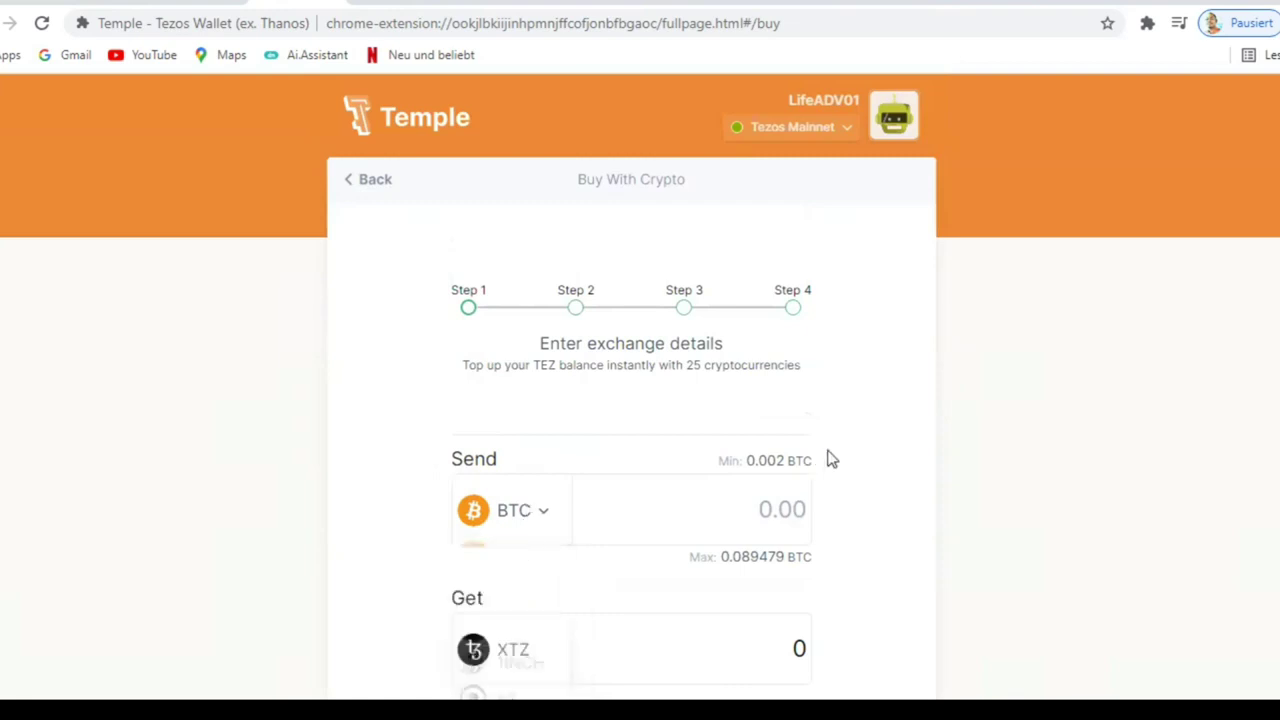
scroll(597, 446, "down", 1)
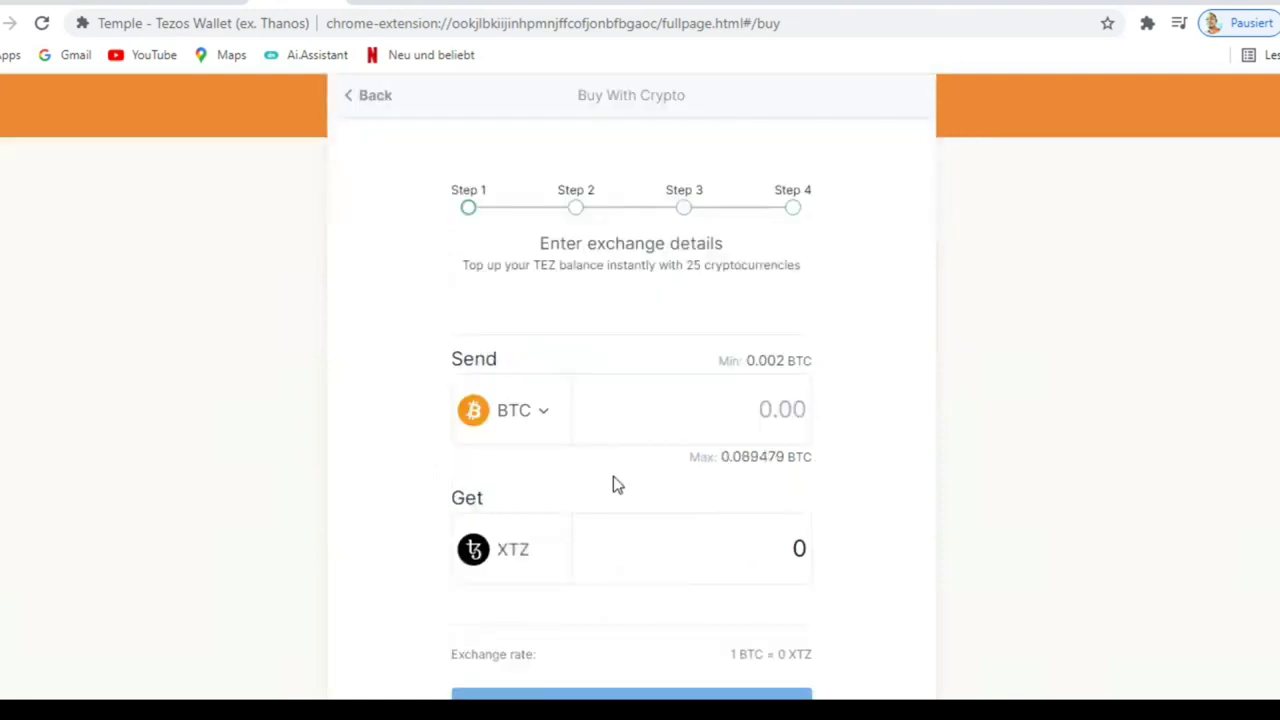
scroll(608, 326, "down", 2)
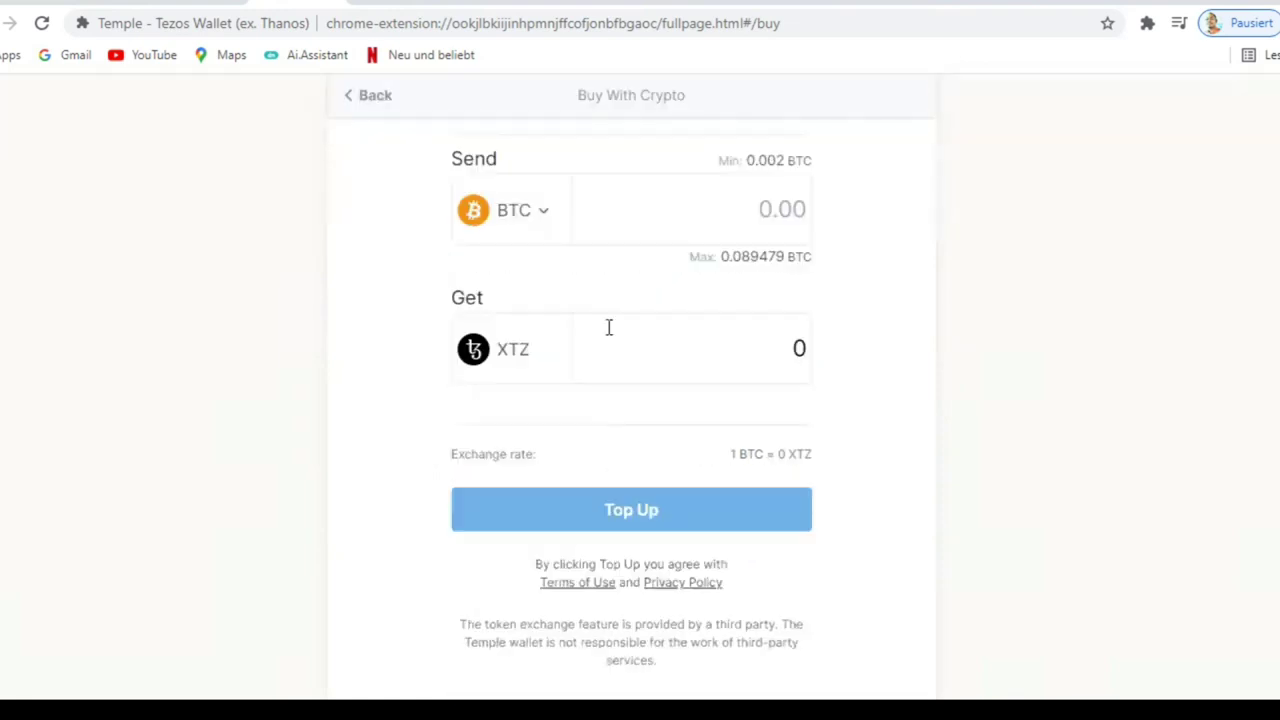
left_click(777, 207)
type("0.5")
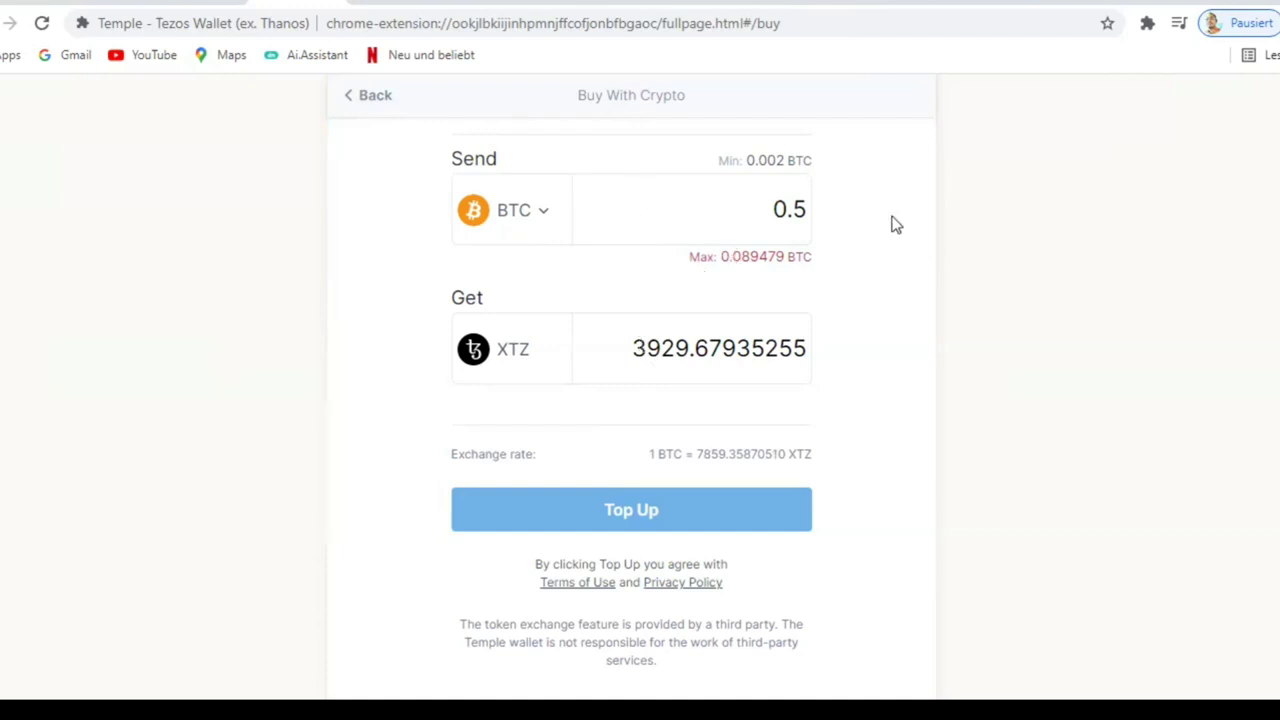
Review the exchange details form for the 0.5 BTC quote and highlight the whole-number part of the XTZ amount
scroll(759, 391, "up", 3)
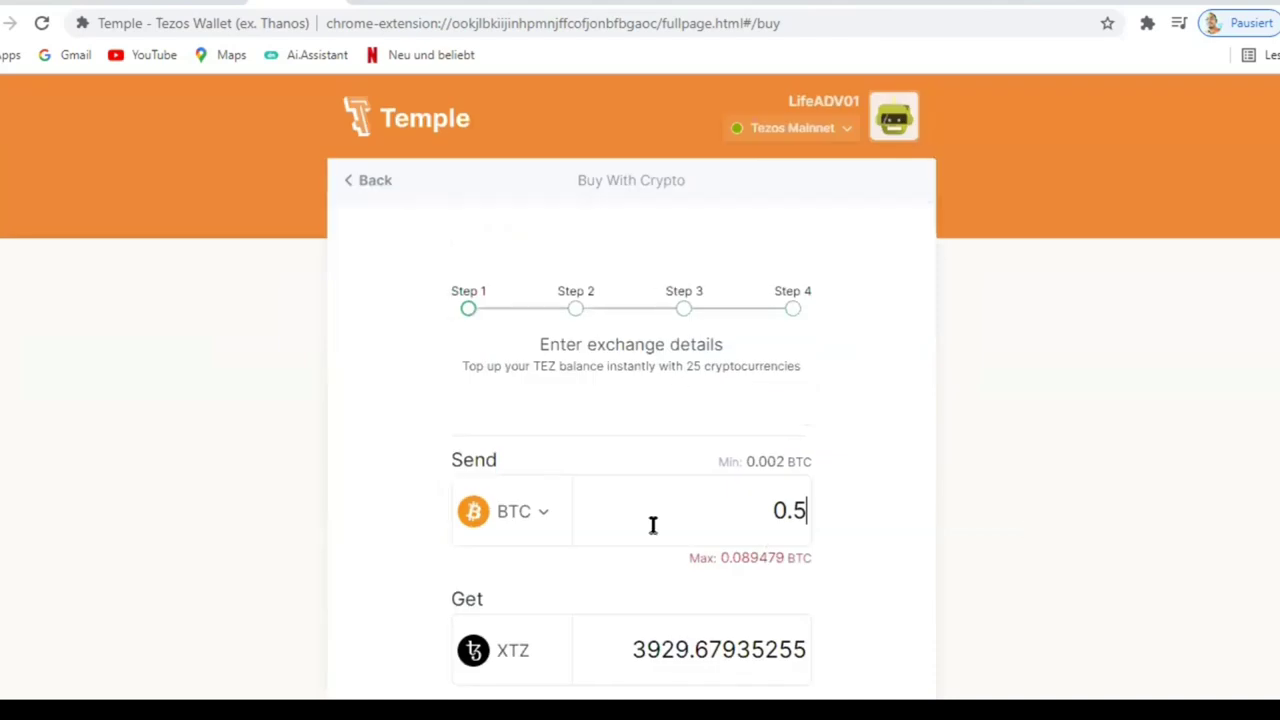
scroll(694, 454, "down", 1)
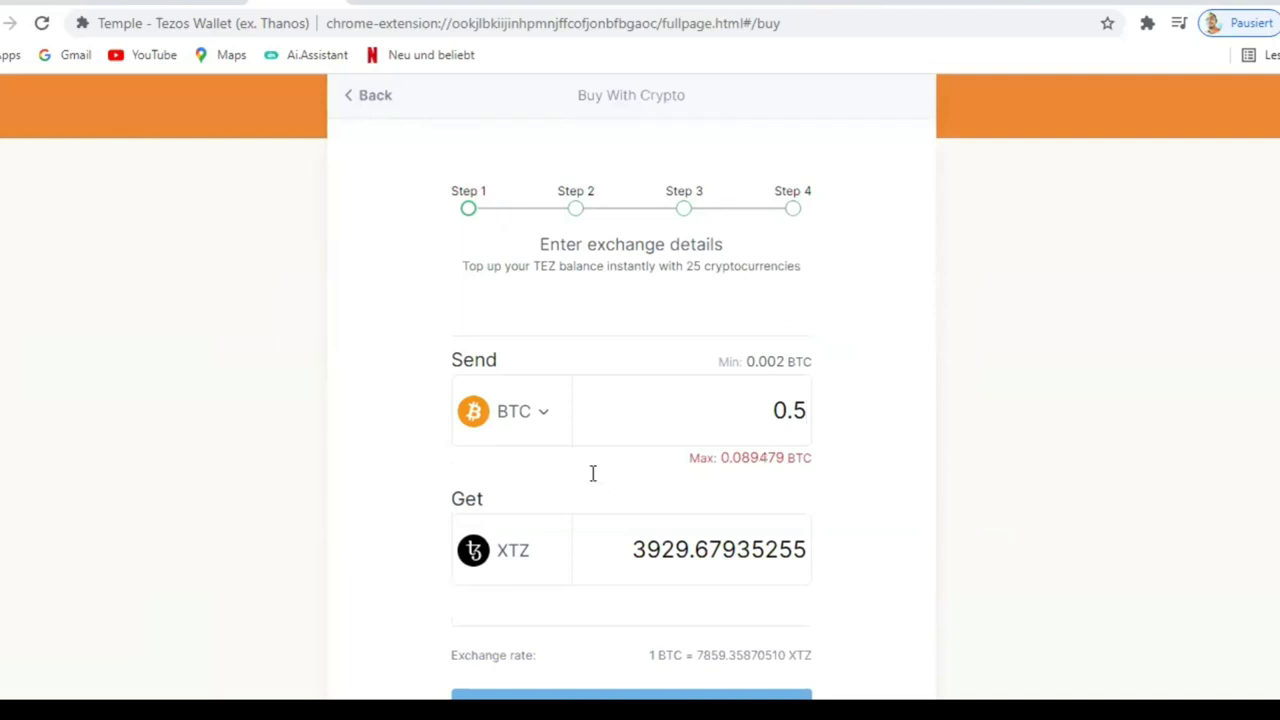
scroll(591, 474, "down", 2)
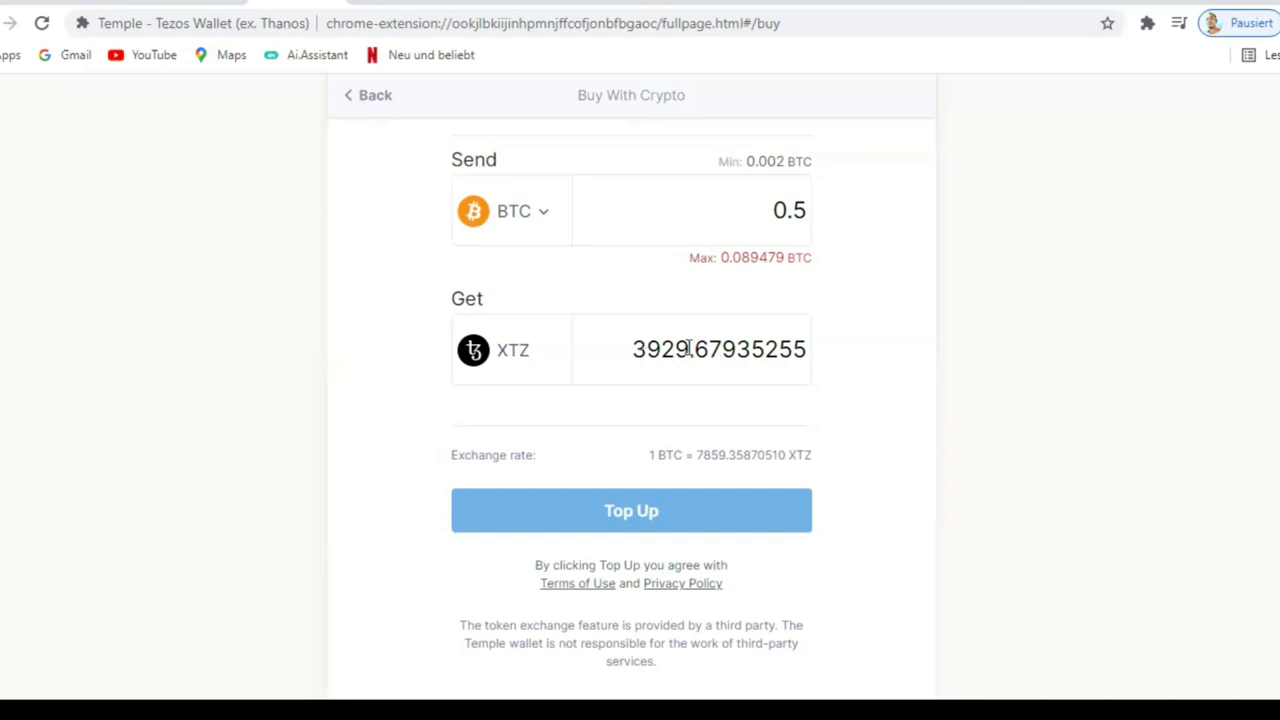
left_click_drag(620, 348, 676, 349)
key("shift+Right")
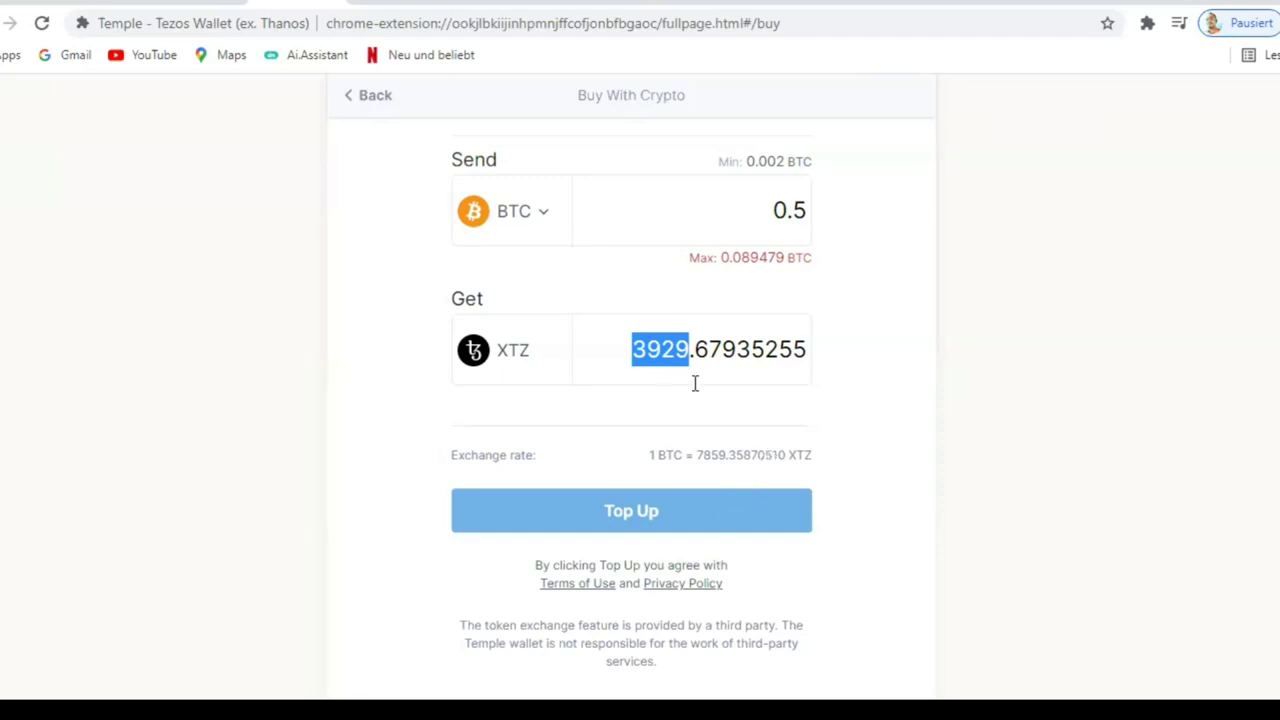
scroll(694, 383, "down", 1)
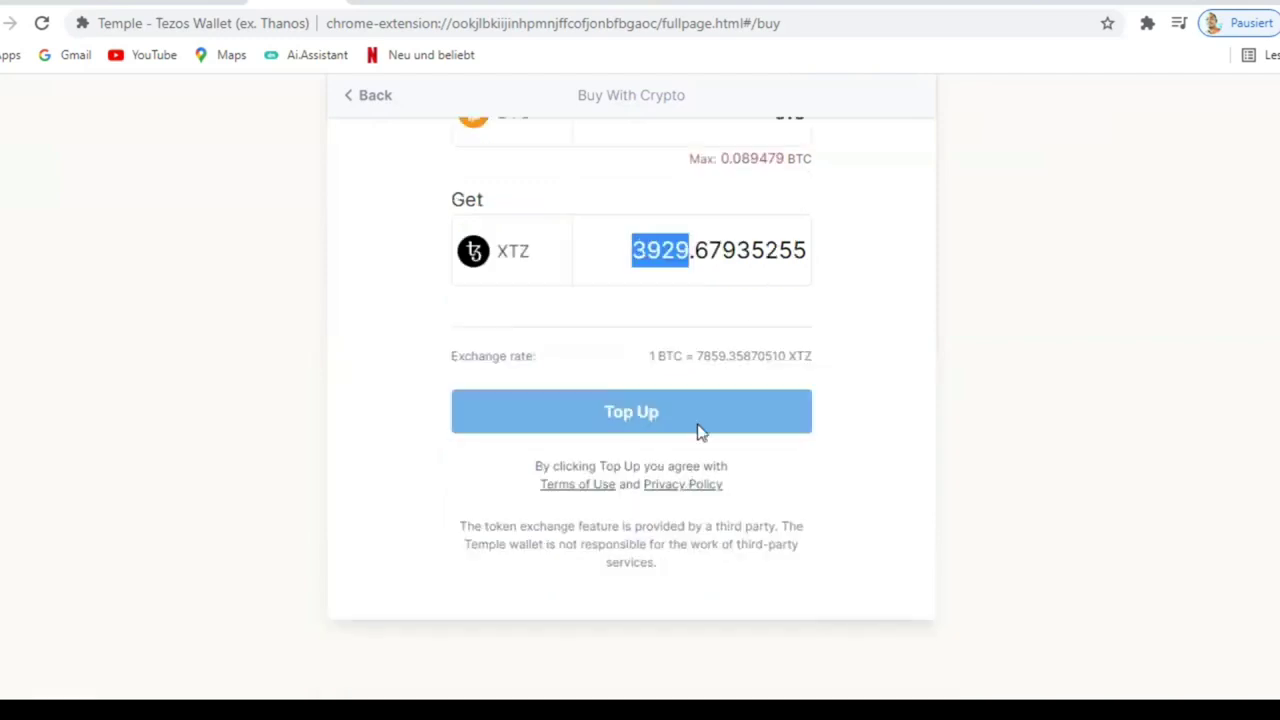
scroll(757, 383, "up", 4)
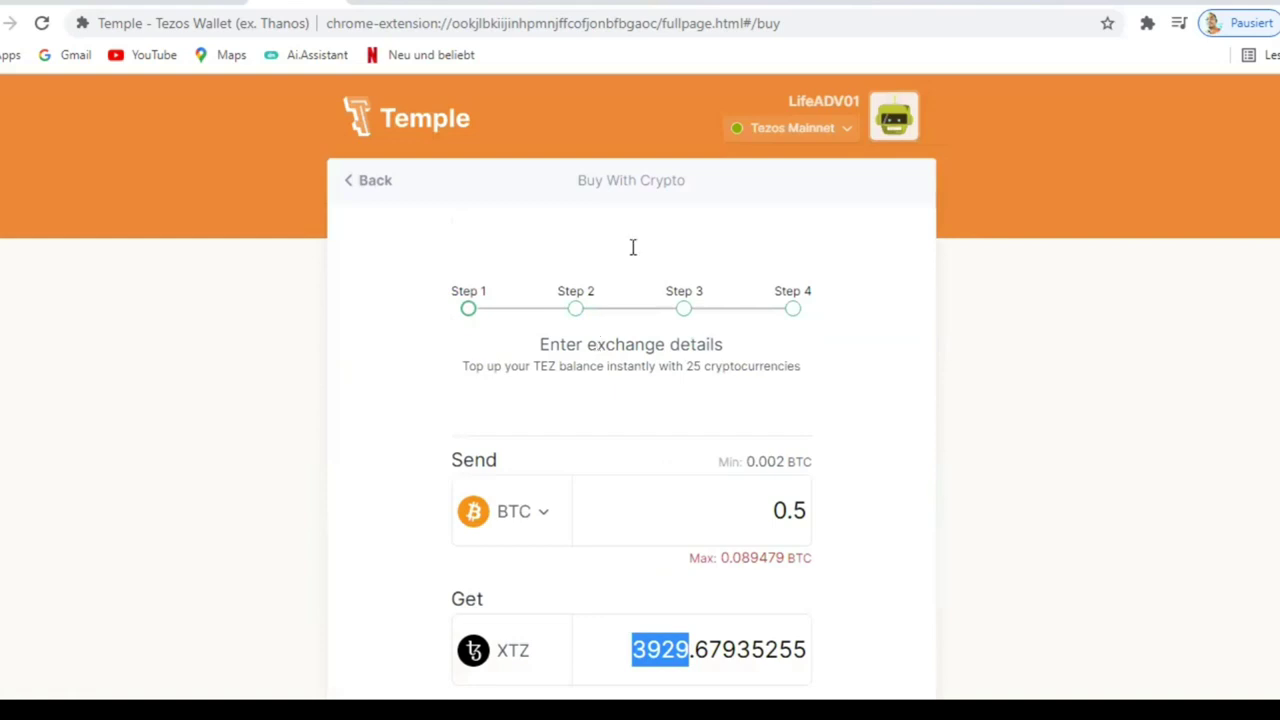
Go back to the wallet's account page, view the Receive page's address and QR code, and return
left_click(362, 182)
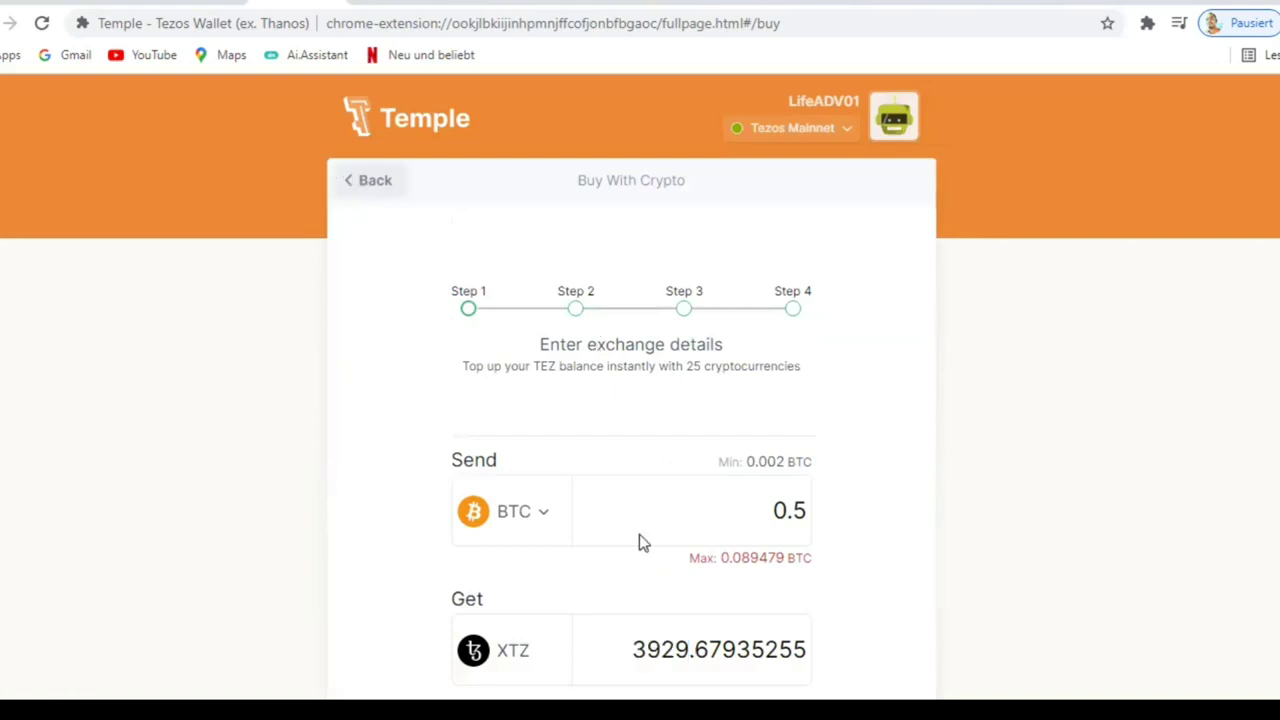
scroll(748, 397, "down", 3)
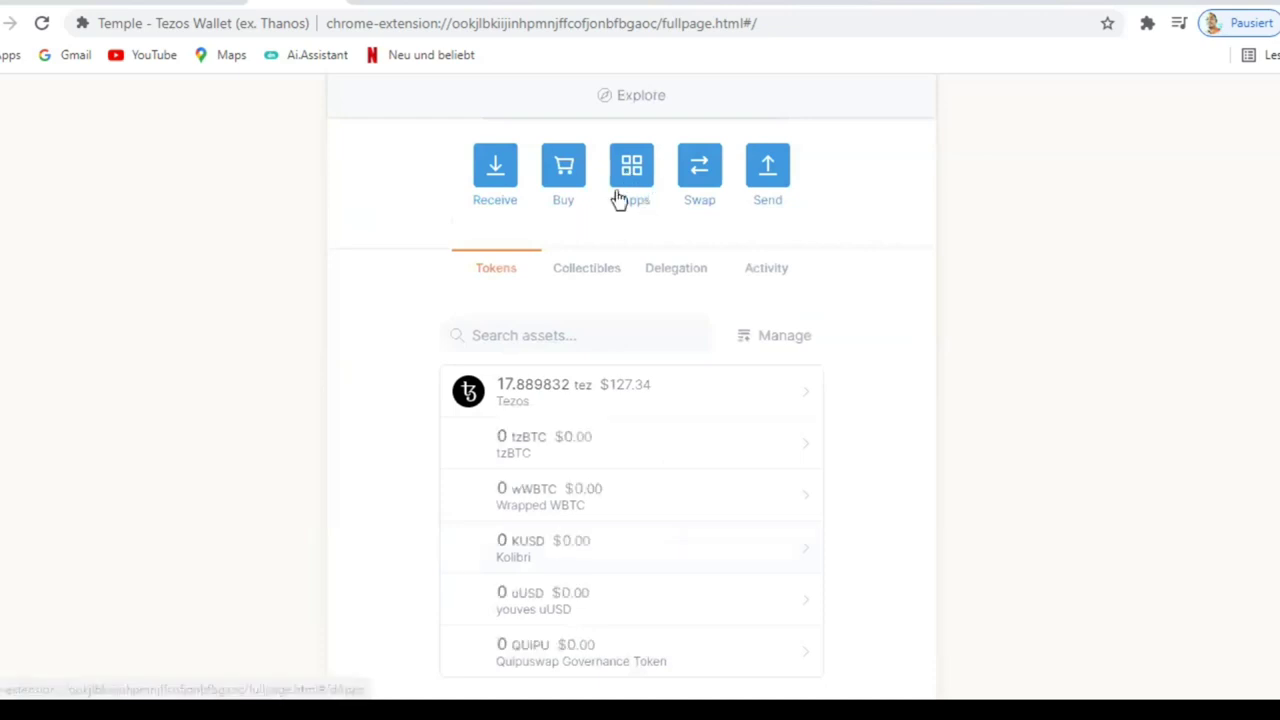
left_click(505, 178)
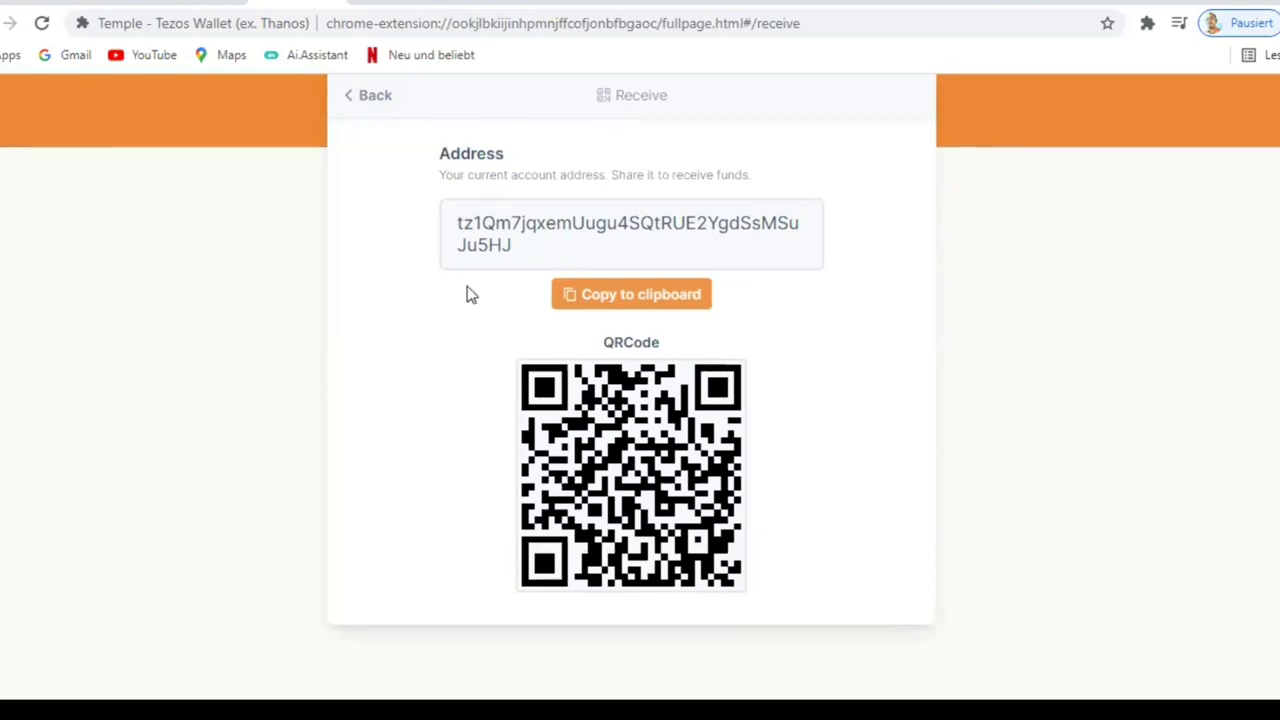
scroll(375, 185, "up", 1)
left_click(376, 181)
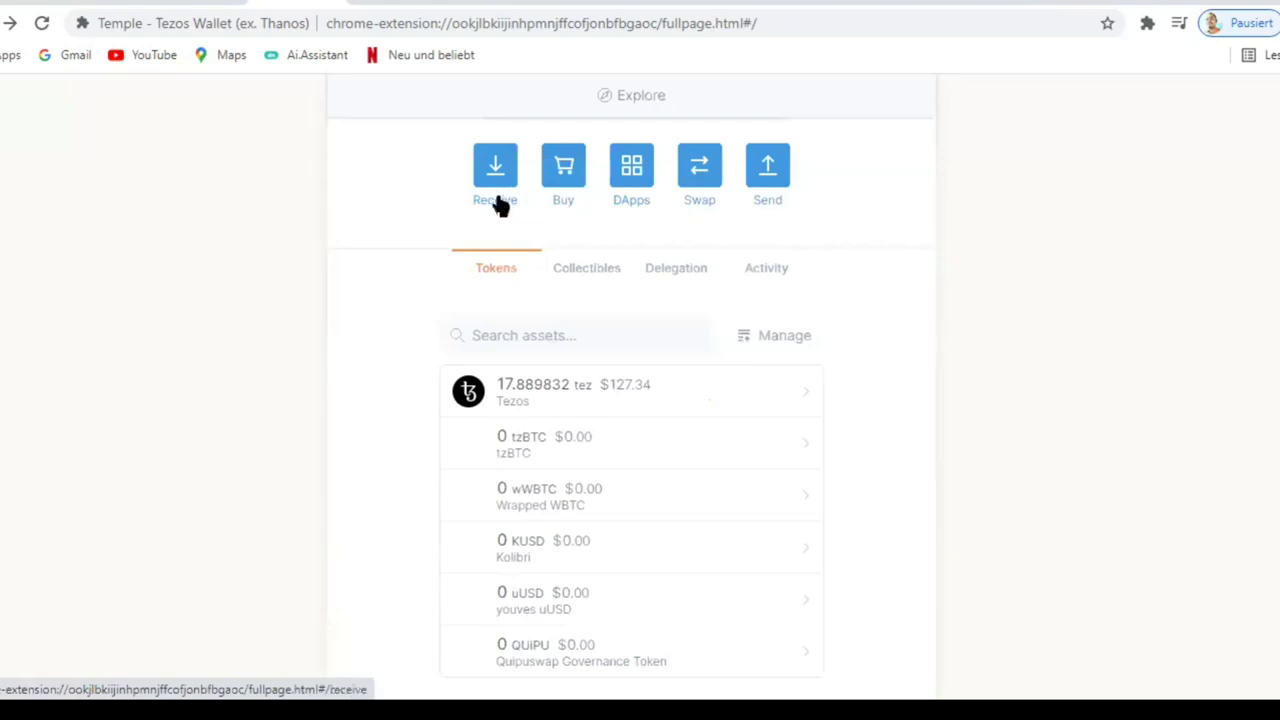
left_click(683, 288)
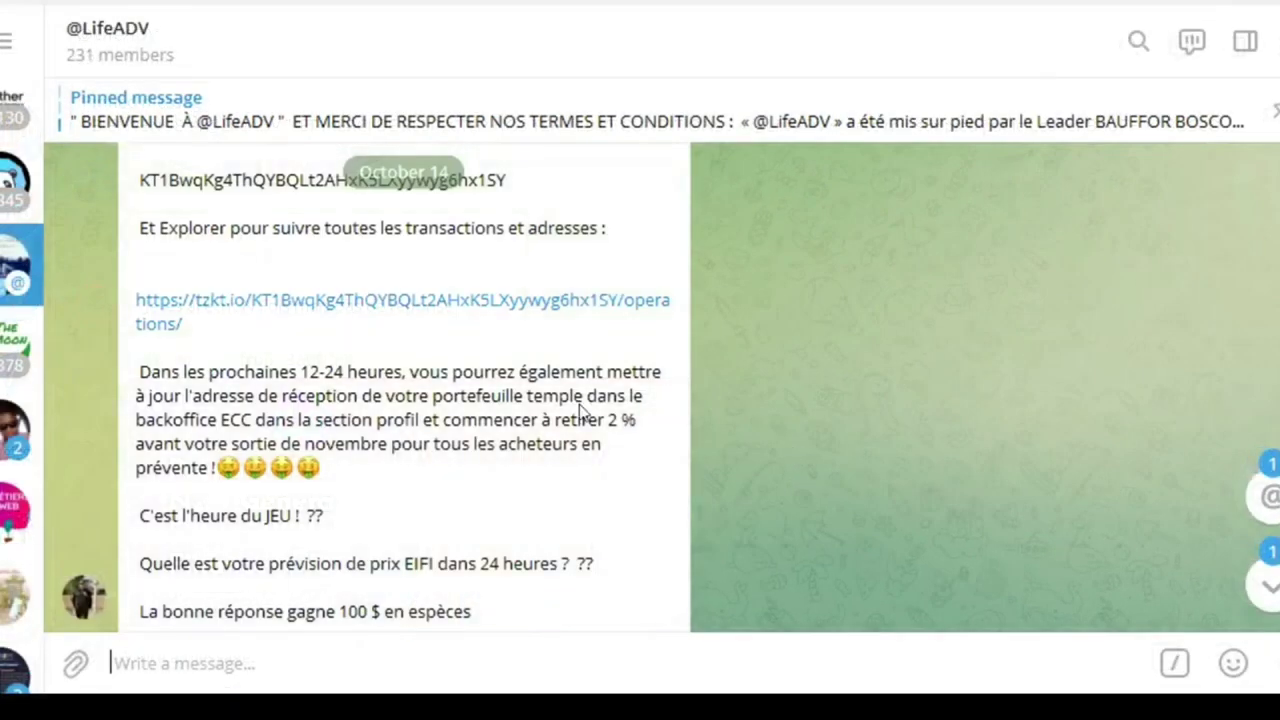
scroll(580, 410, "up", 2)
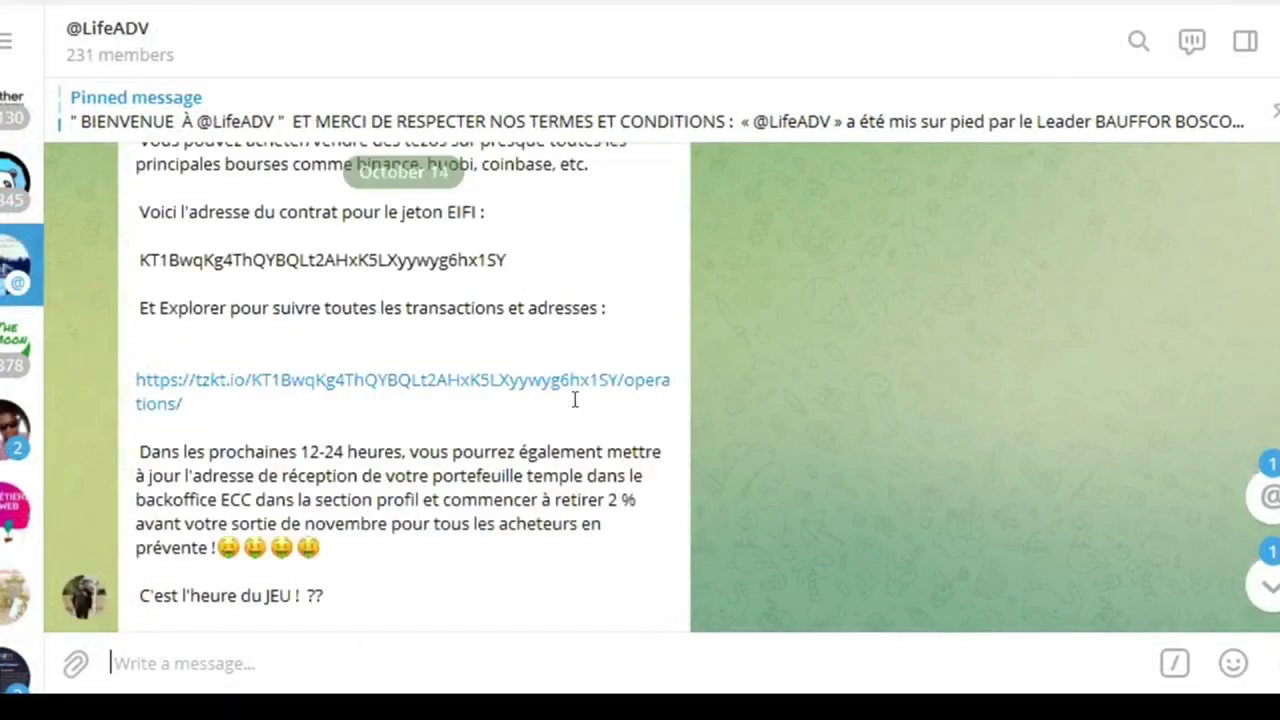
left_click_drag(503, 262, 137, 262)
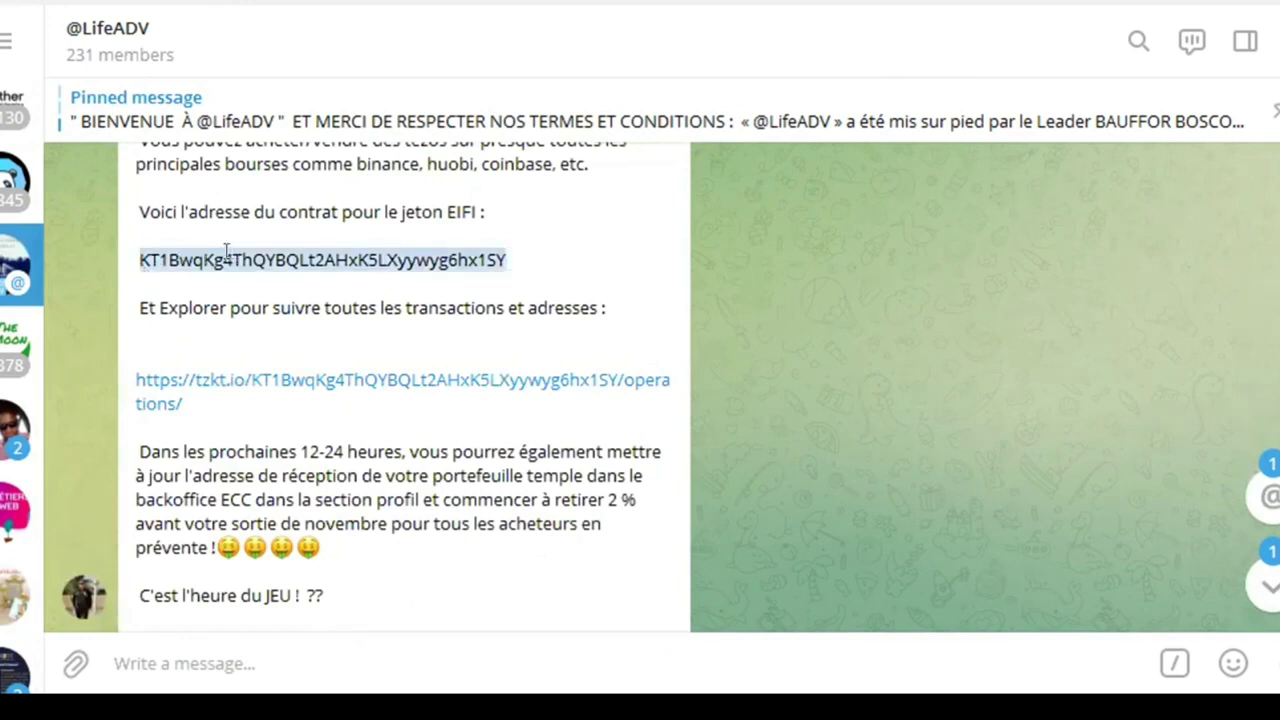
right_click(272, 336)
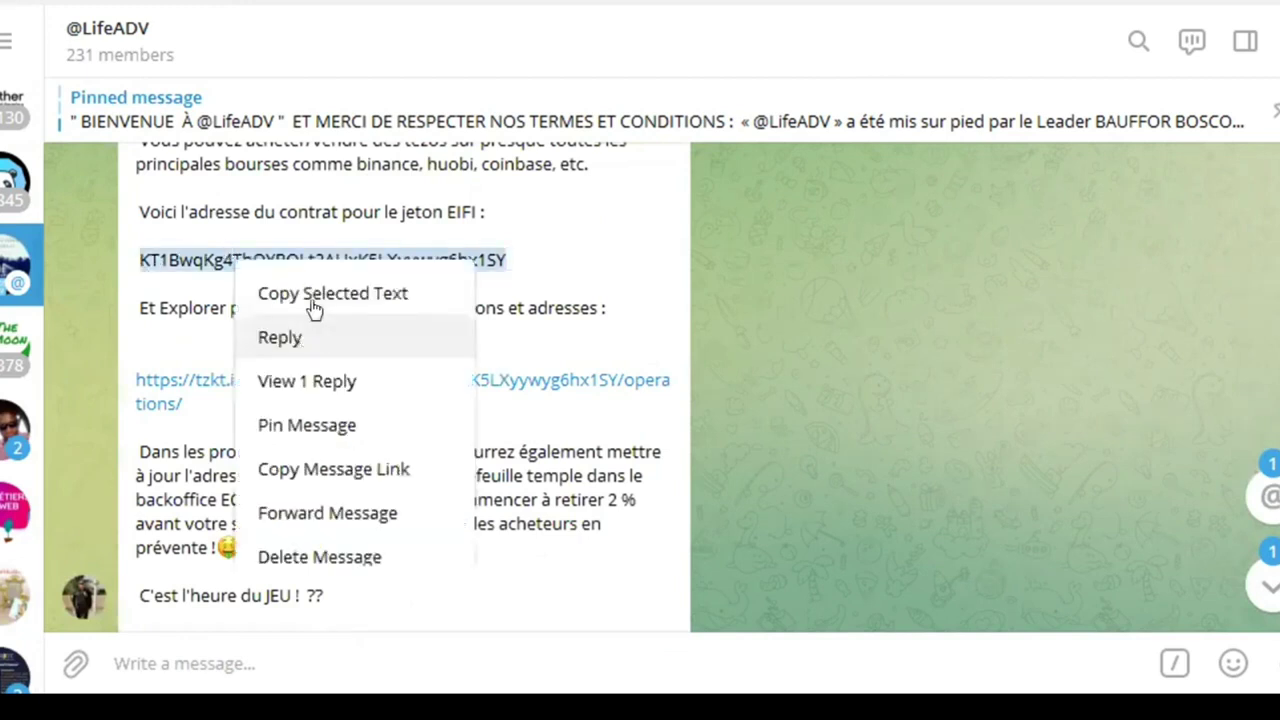
left_click(314, 300)
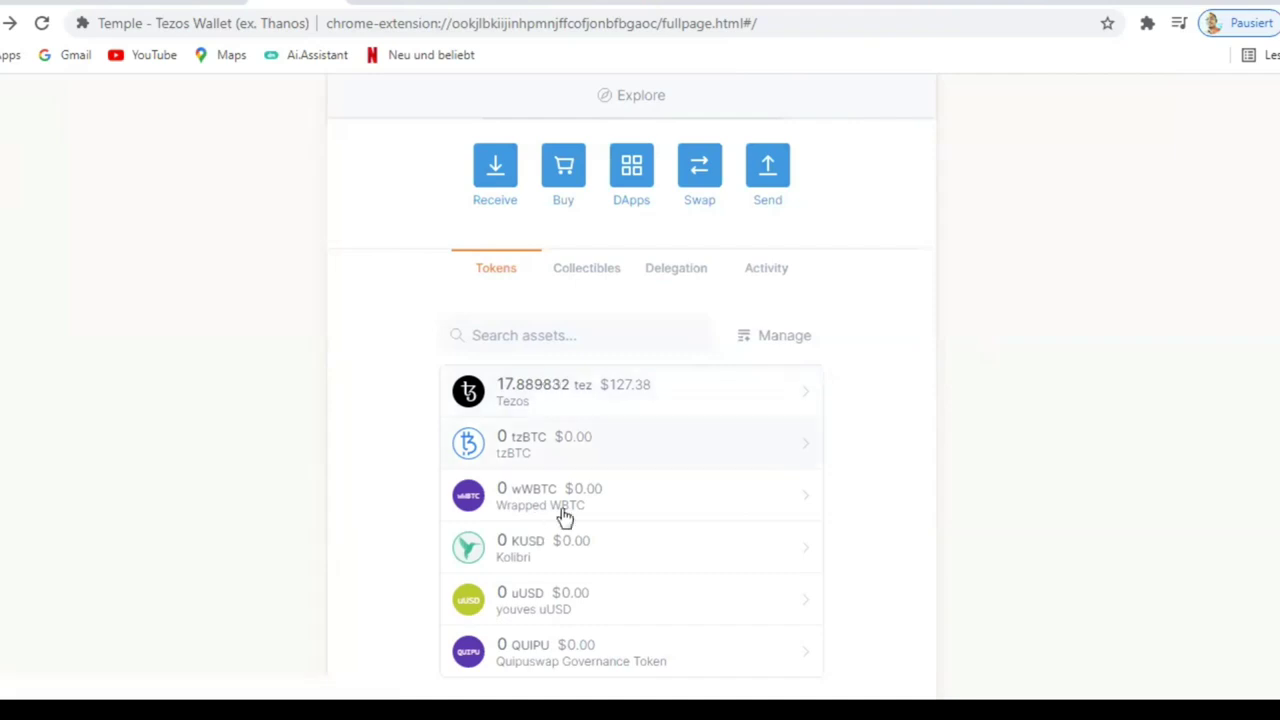
Switch back to the Temple wallet, open the Add Asset form from Manage Tokens, and paste the contract address KT1BwqKg4ThQYBQLt2AHxK5LXyywyg6hx1SY
left_click(777, 343)
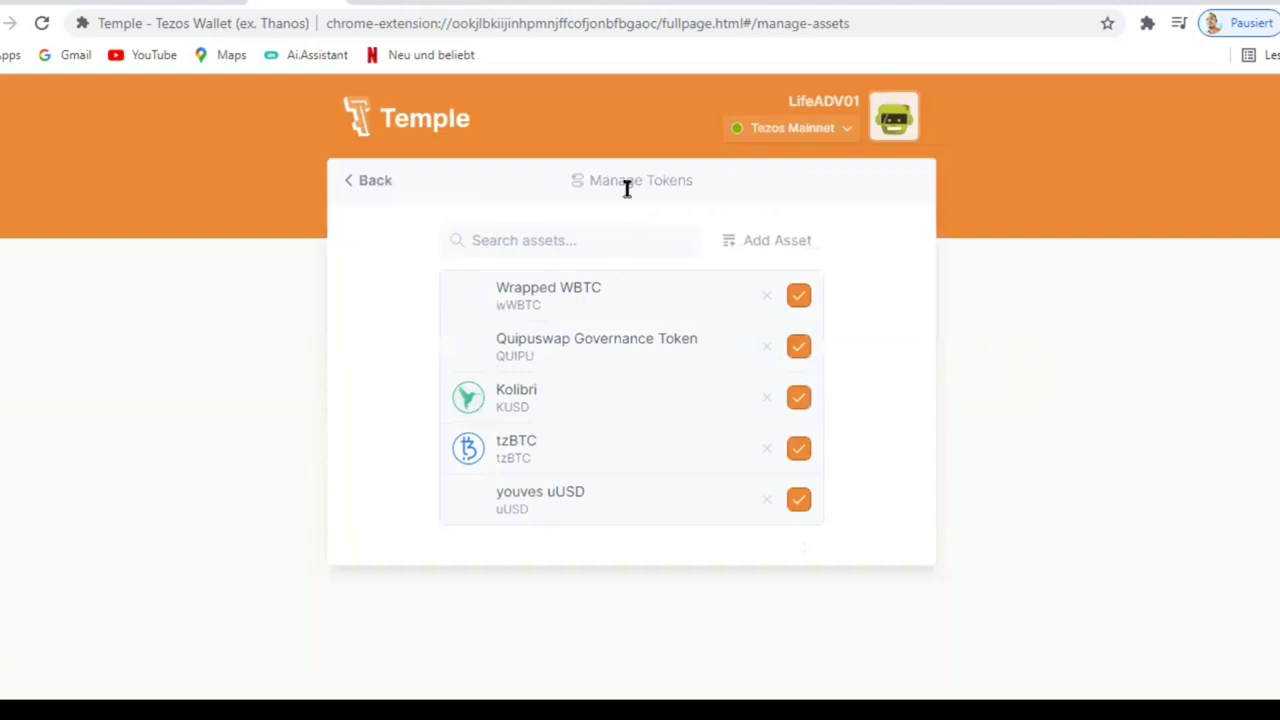
left_click(760, 243)
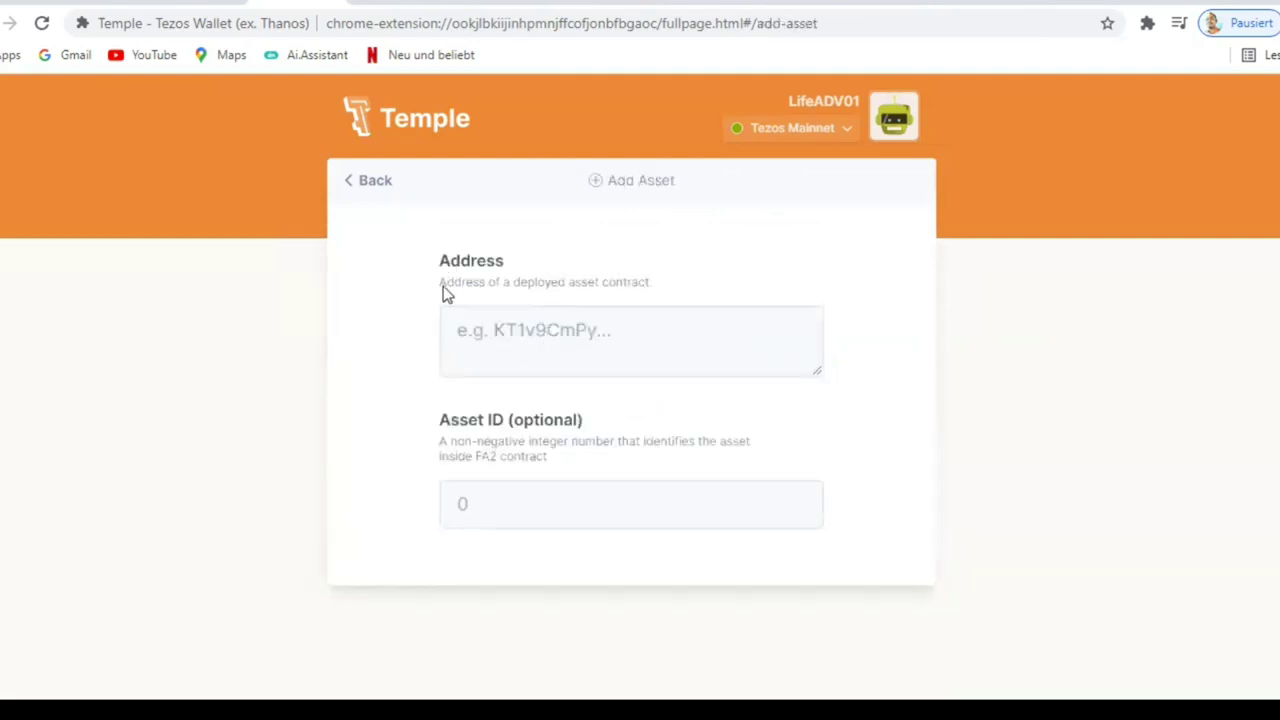
left_click_drag(438, 266, 556, 283)
left_click(522, 337)
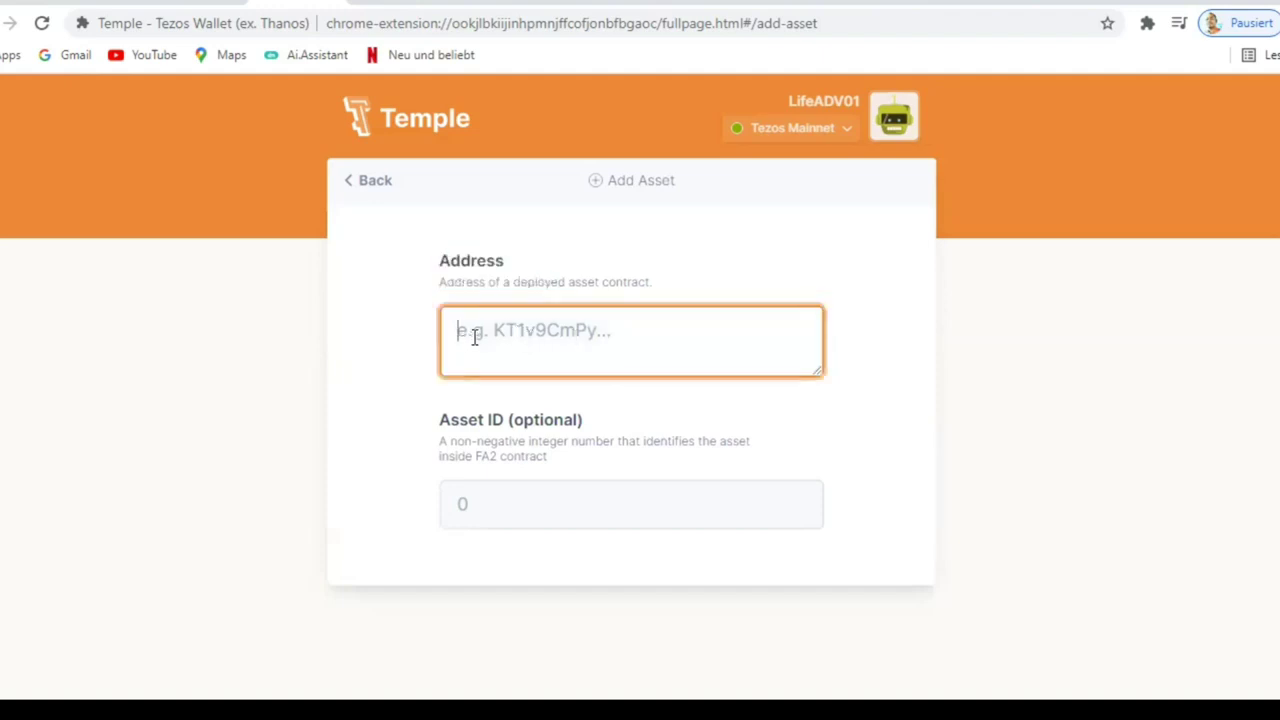
right_click(474, 337)
left_click(773, 489)
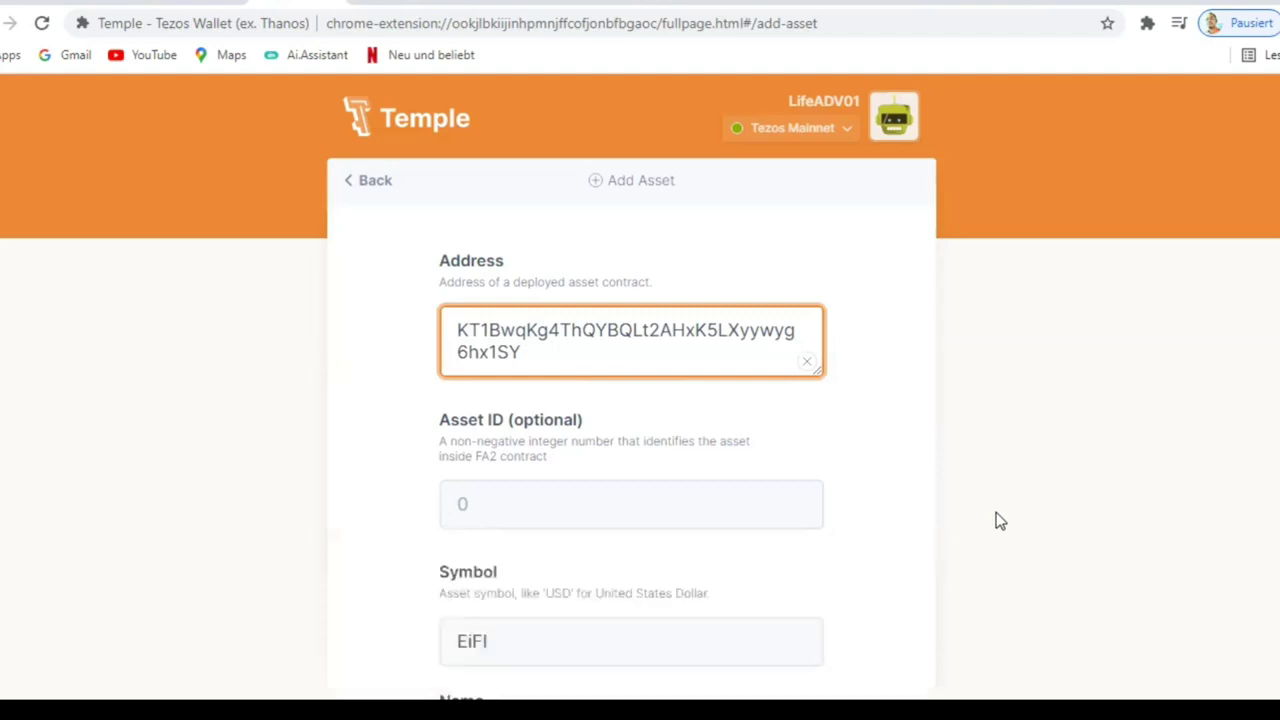
Examine the asset's Symbol, Name, Decimals and Icon URL, highlighting each field's content in turn
scroll(734, 494, "down", 2)
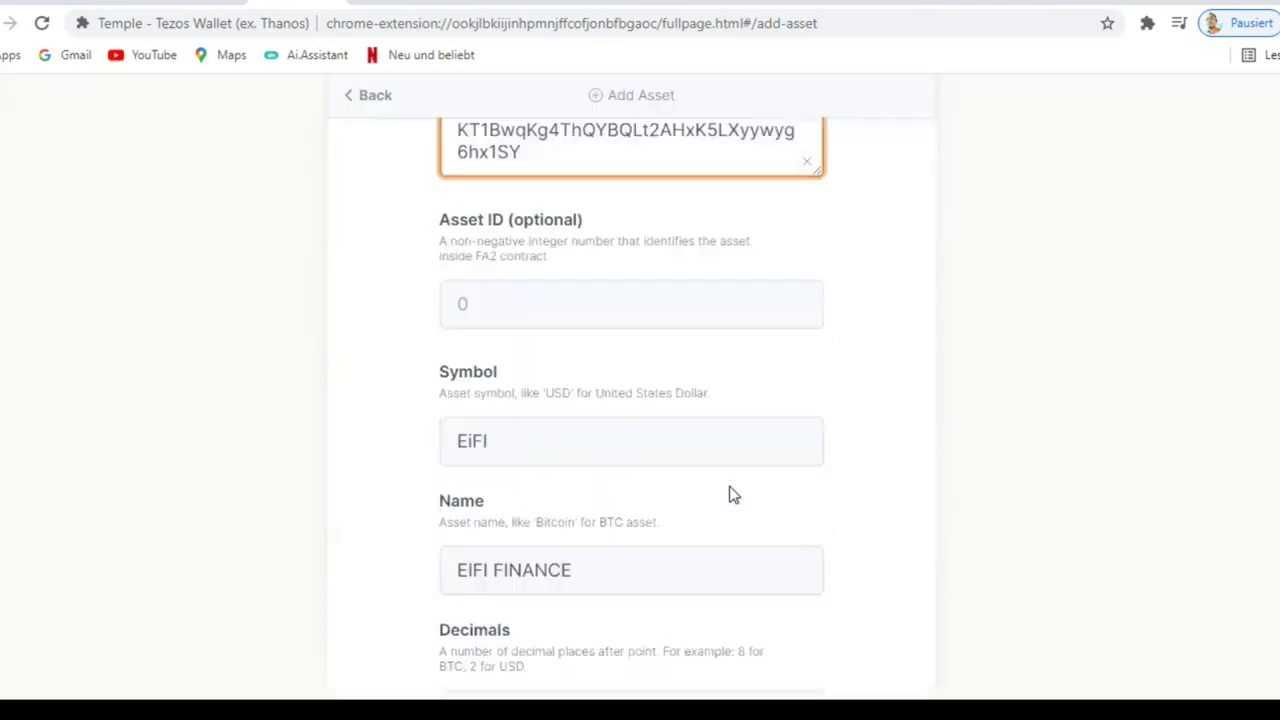
scroll(440, 175, "down", 2)
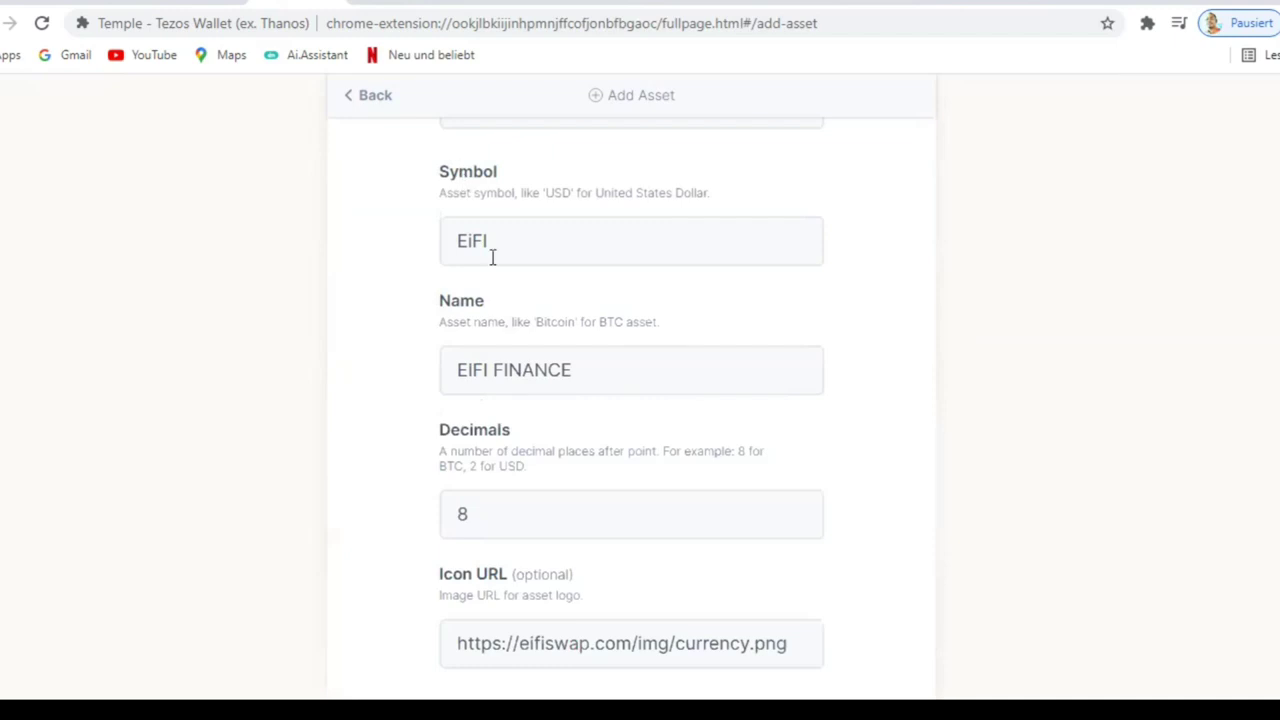
double_click(566, 247)
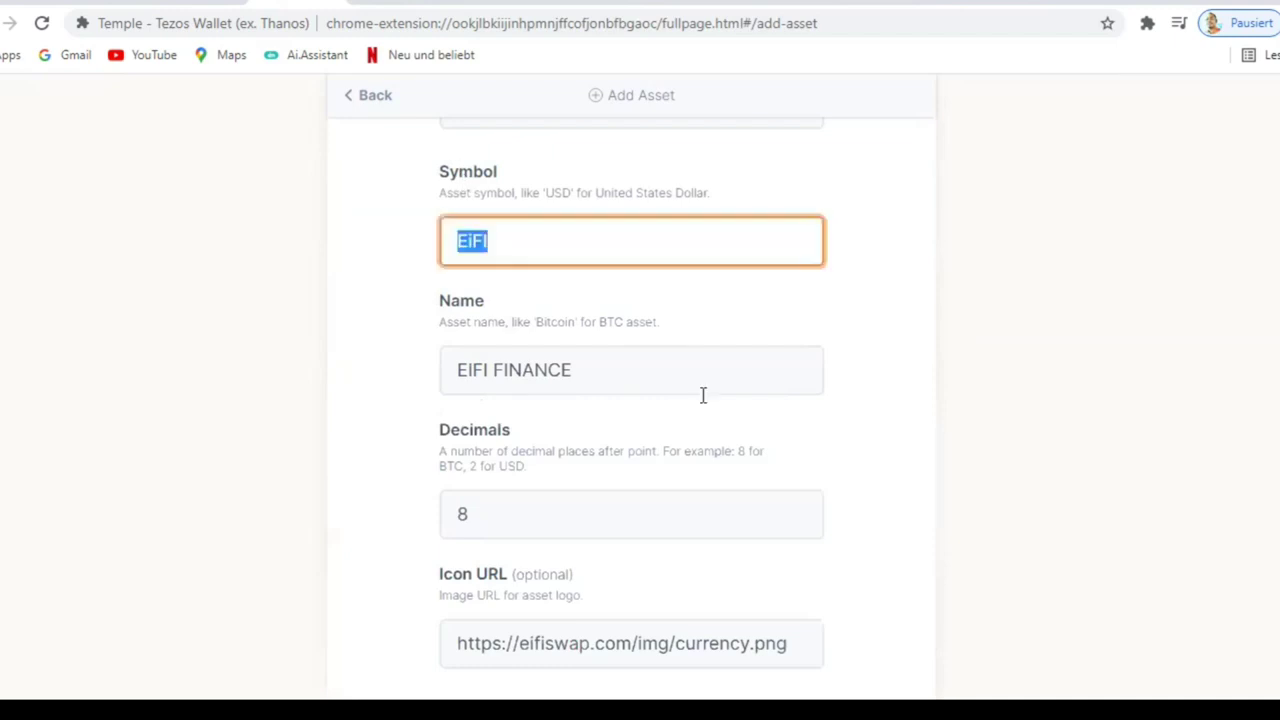
scroll(491, 354, "down", 1)
triple_click(611, 283)
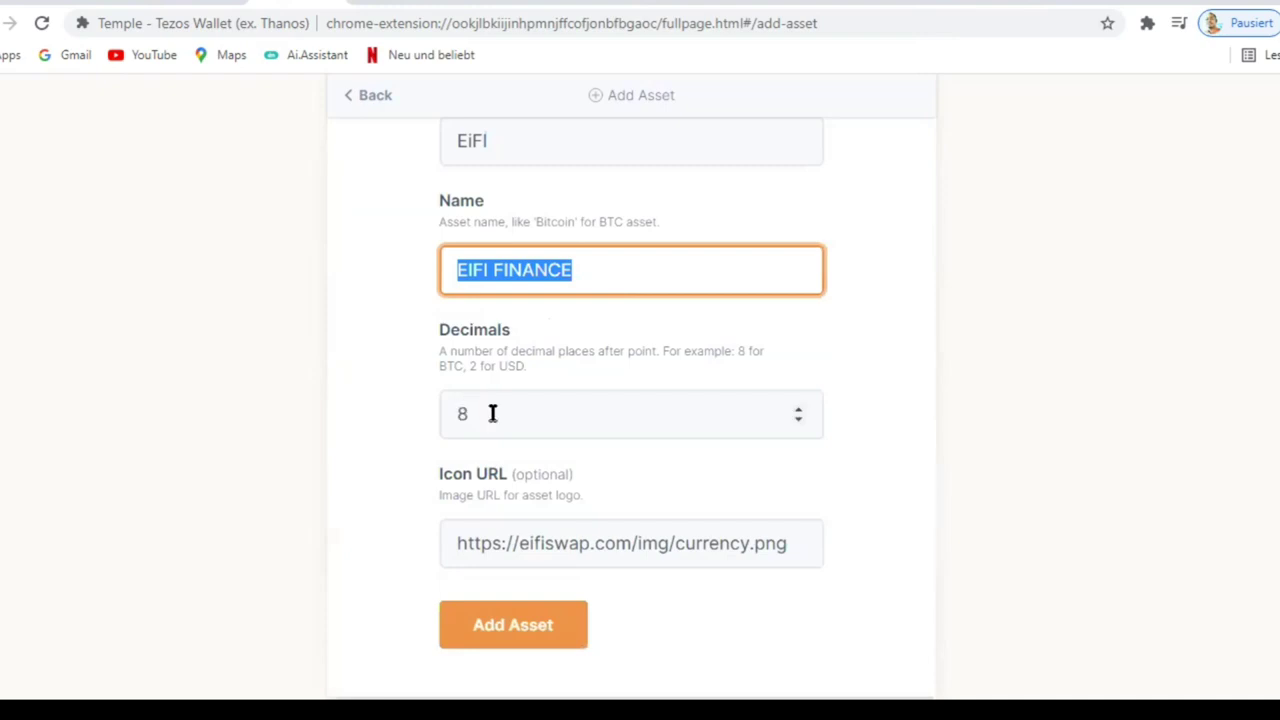
key("Tab")
scroll(460, 470, "down", 1)
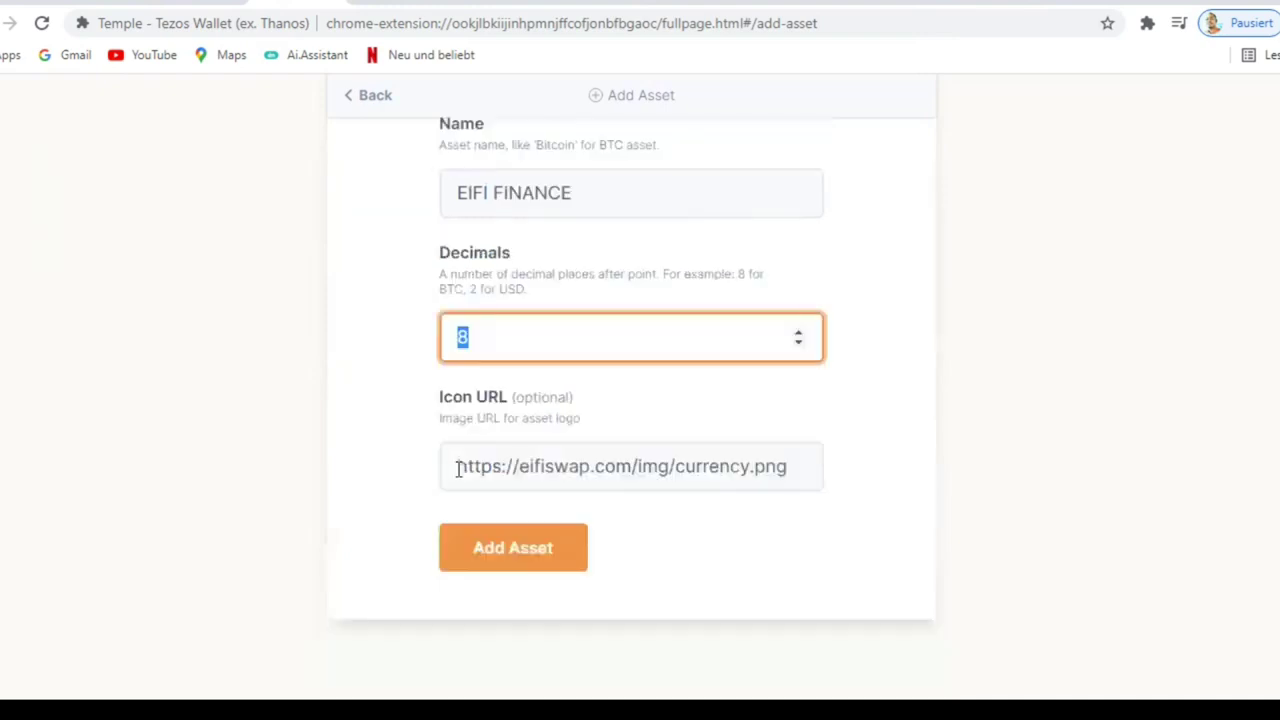
left_click_drag(458, 468, 633, 470)
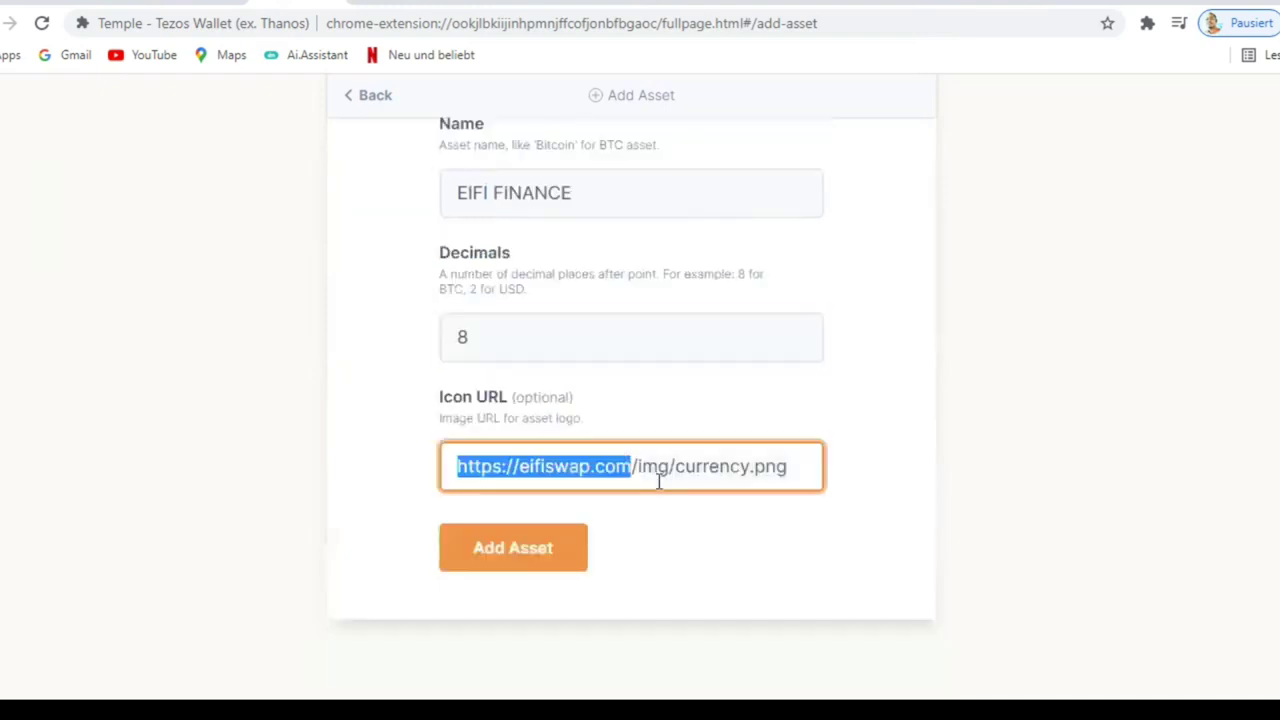
left_click_drag(737, 502, 809, 500)
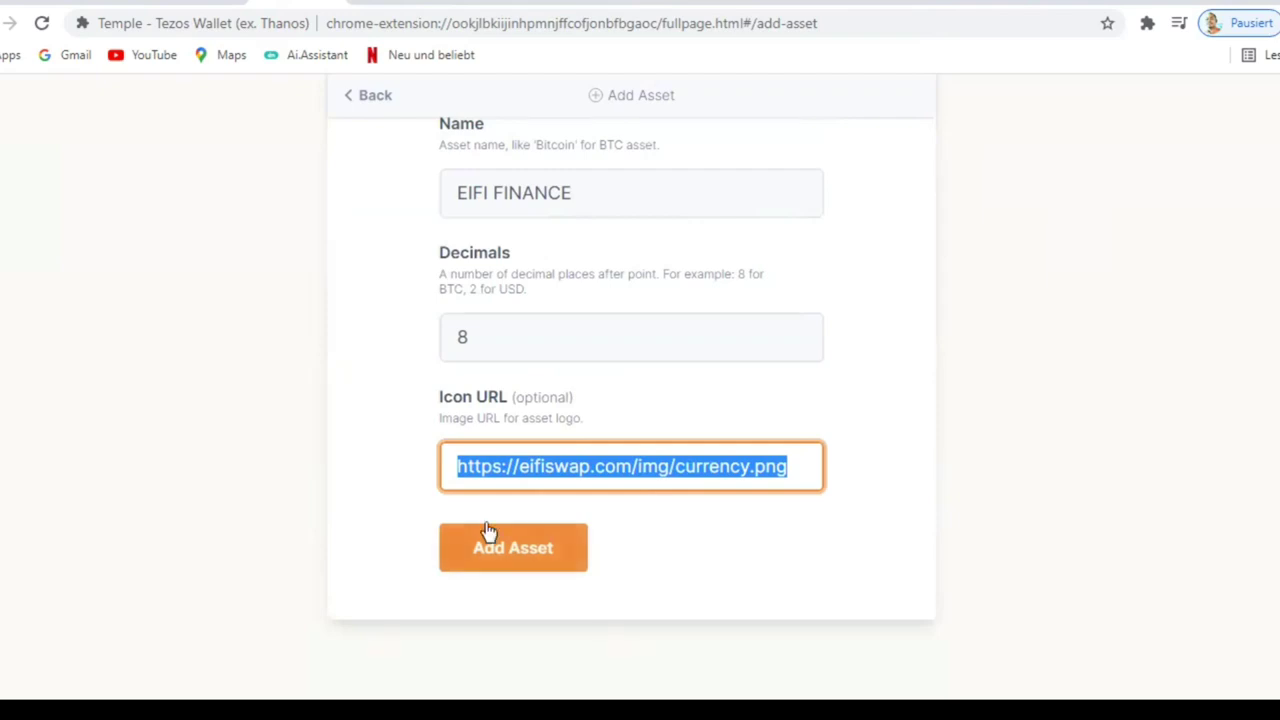
Recheck the Add Asset form, add the EIFI FINANCE token to the wallet, and look over its token page
left_click(559, 404)
scroll(573, 393, "up", 5)
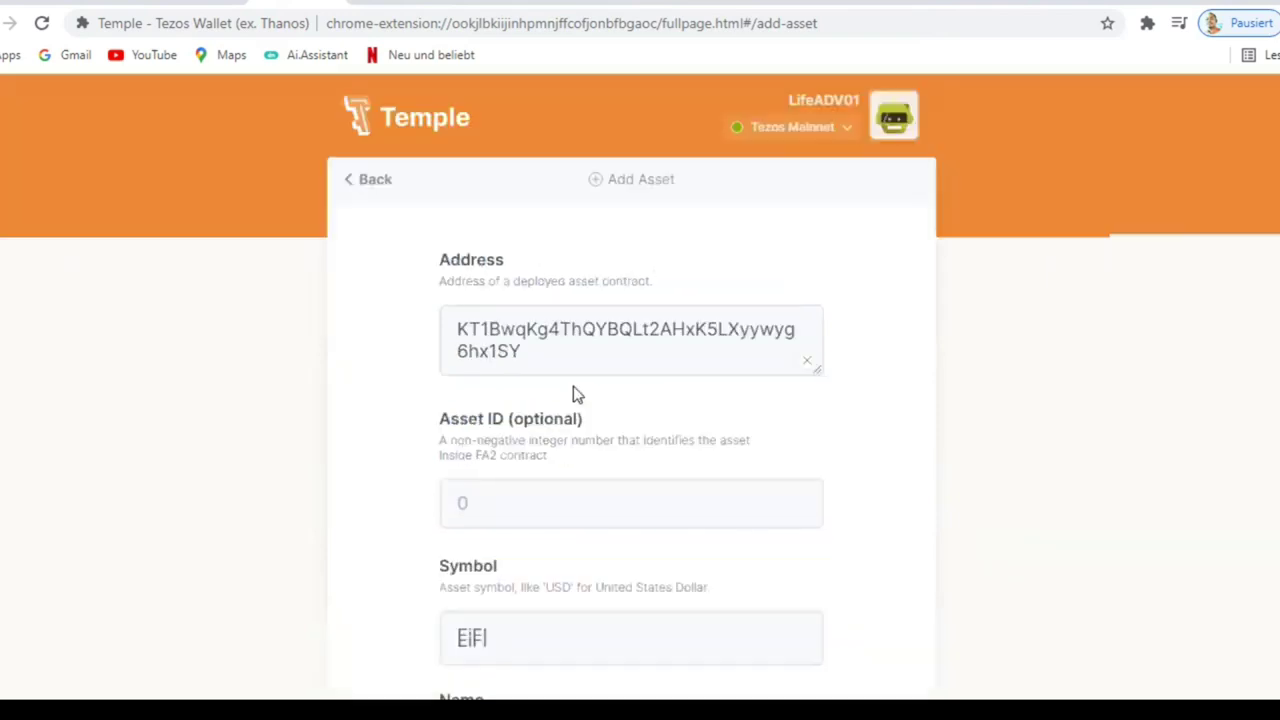
scroll(573, 393, "down", 5)
scroll(483, 551, "down", 1)
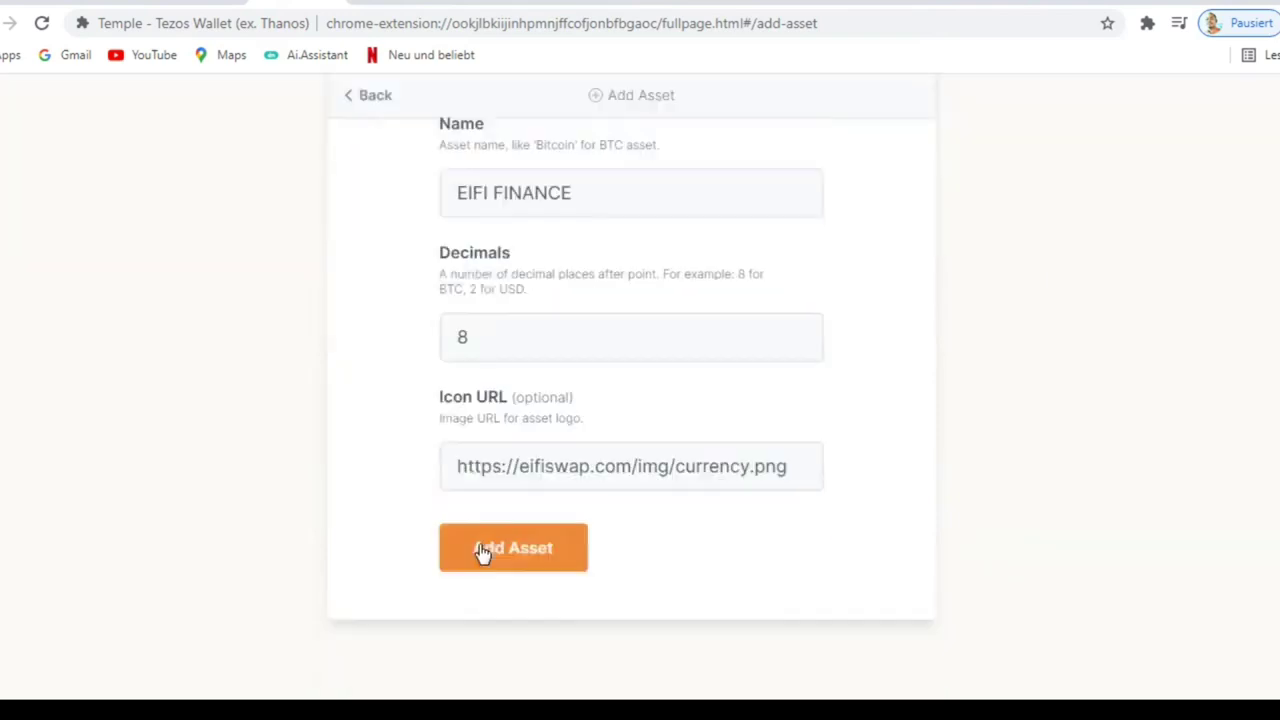
left_click(538, 553)
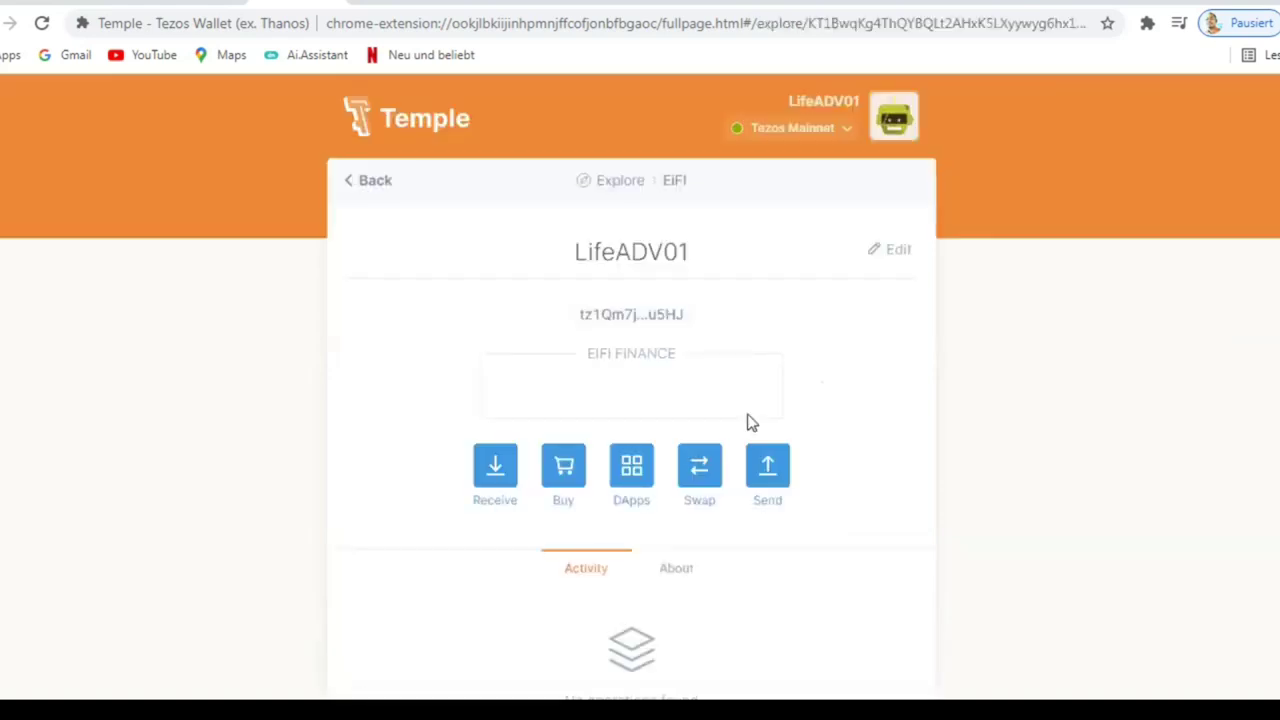
scroll(820, 420, "down", 2)
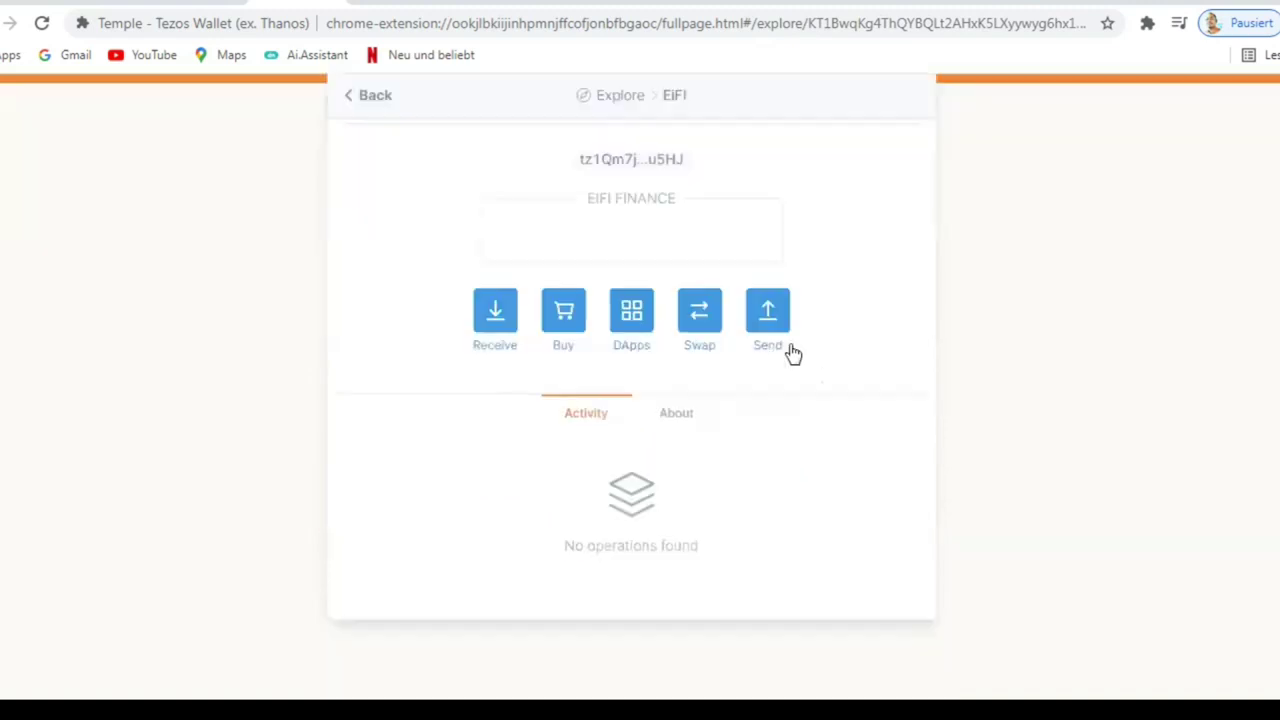
scroll(790, 345, "up", 2)
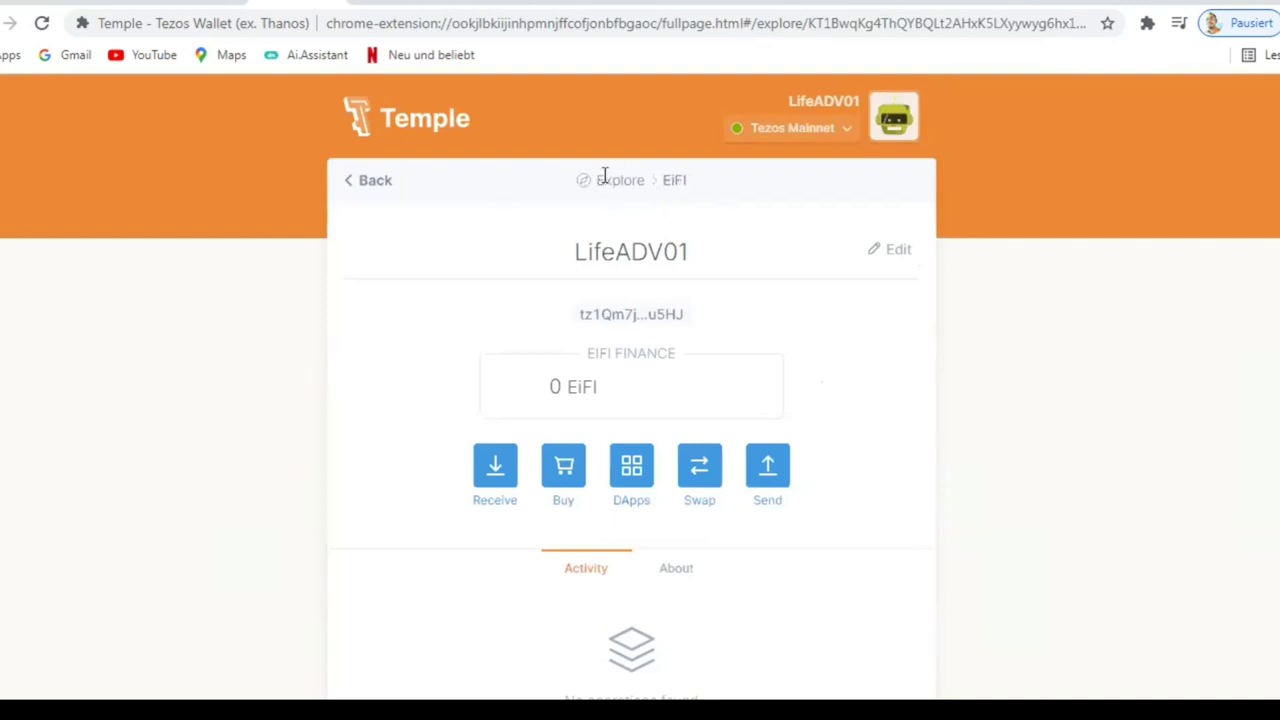
Highlight the EIFI FINANCE name on the token page, open the Receive page, and select the account address
triple_click(710, 185)
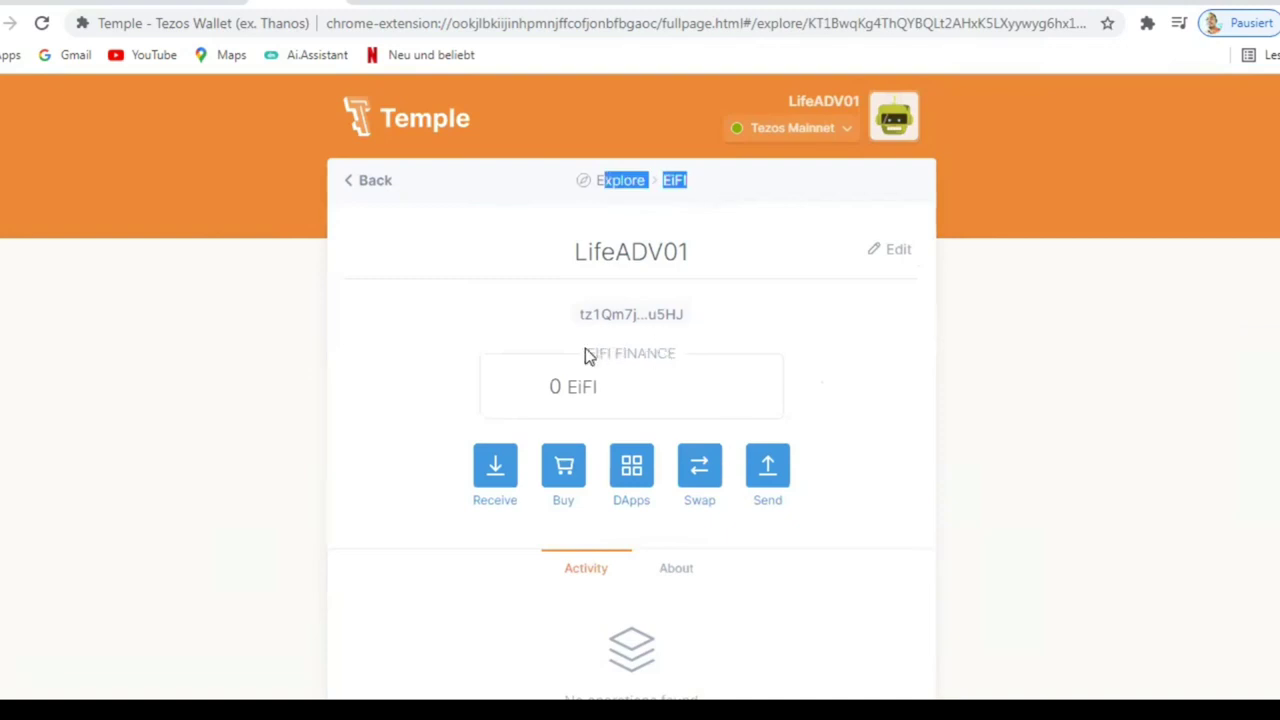
triple_click(692, 365)
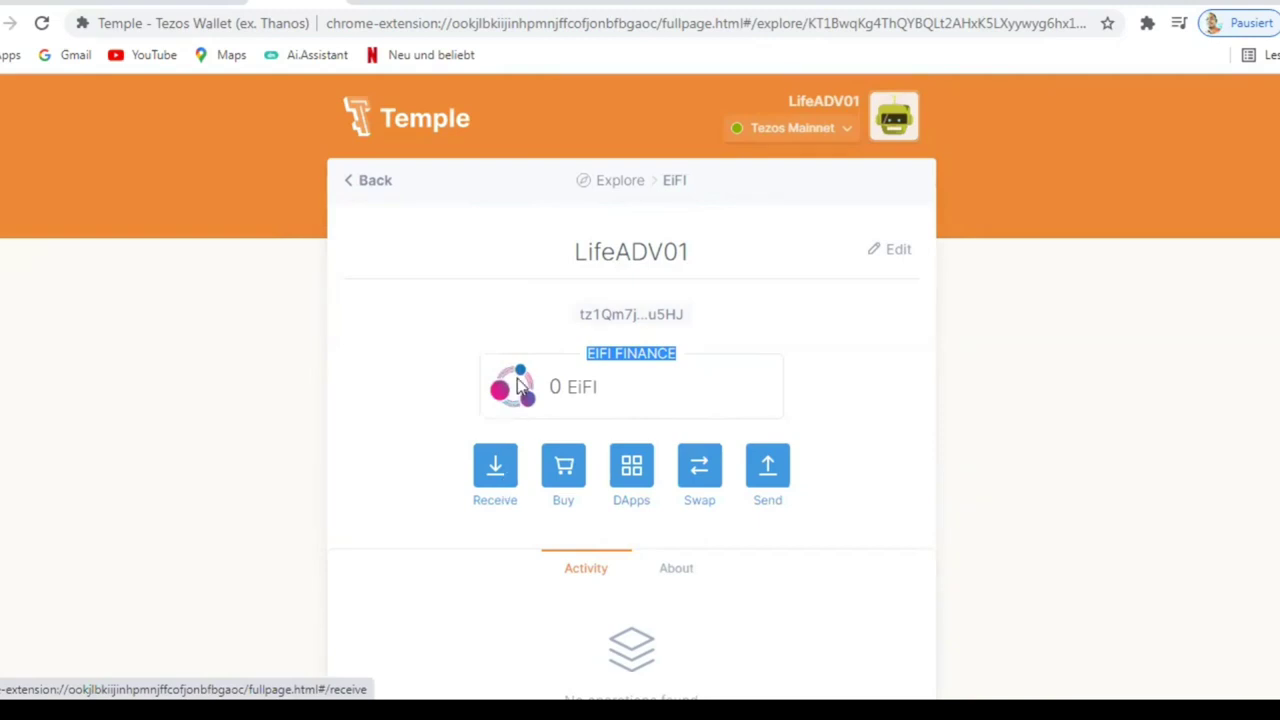
left_click(497, 479)
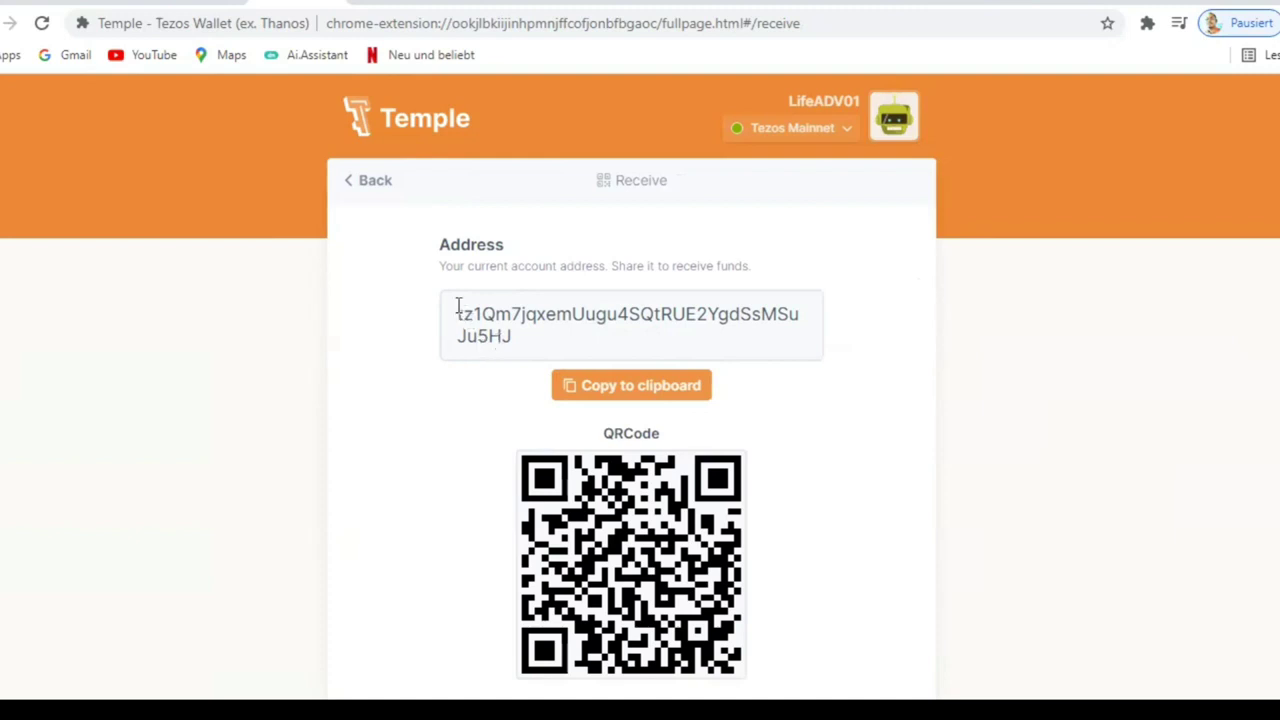
left_click(551, 325)
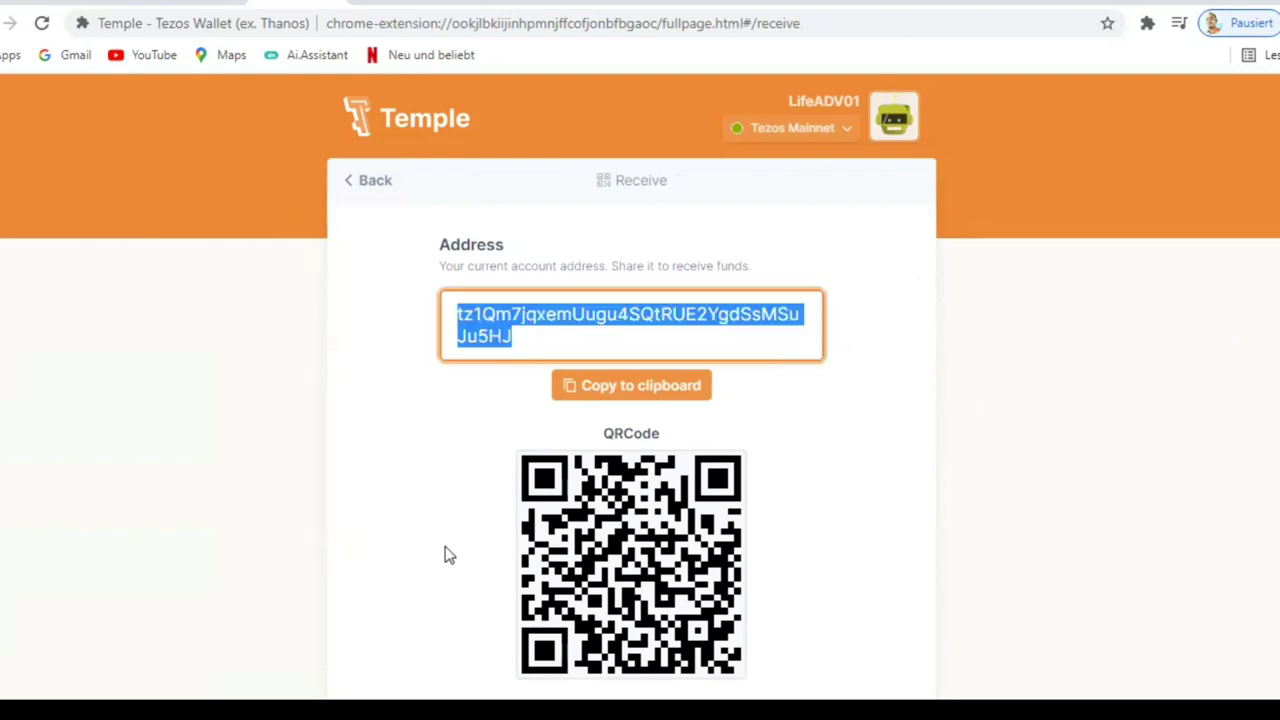
scroll(565, 428, "down", 2)
Copy the wallet's receiving address to the clipboard and look over the Receive page with its QR code
left_click(590, 293)
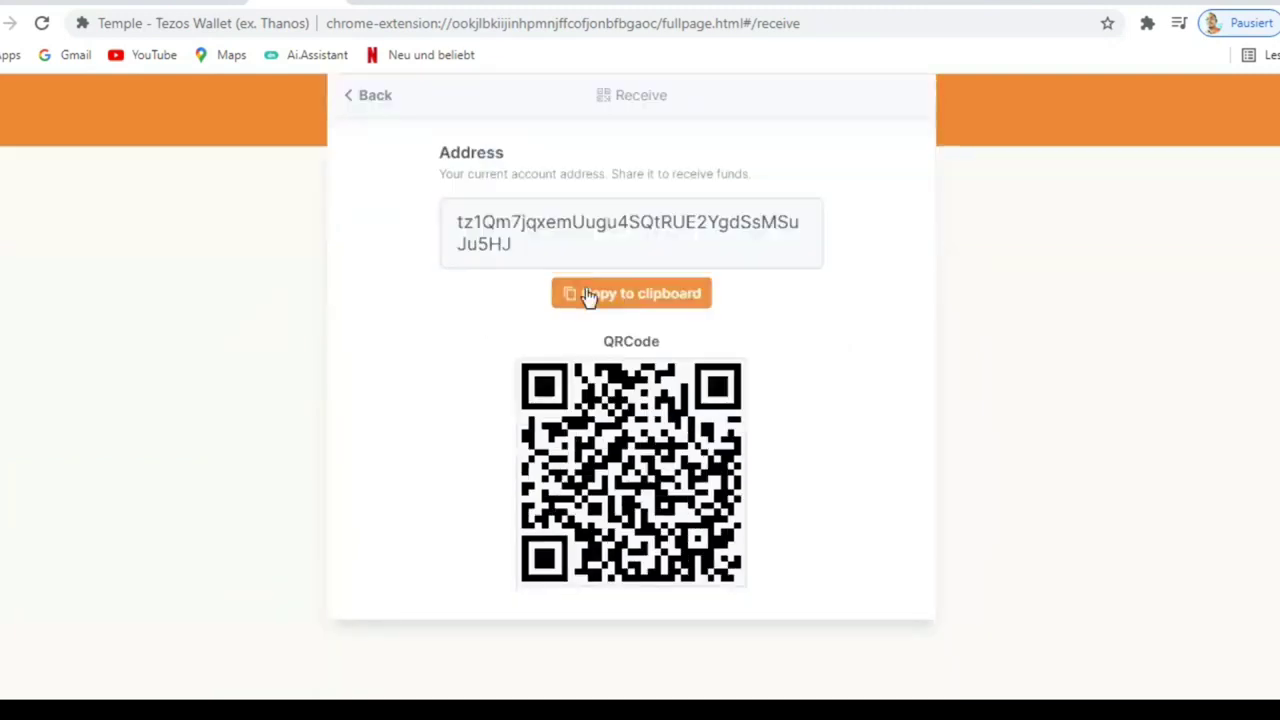
left_click_drag(452, 223, 482, 223)
key("ctrl+a")
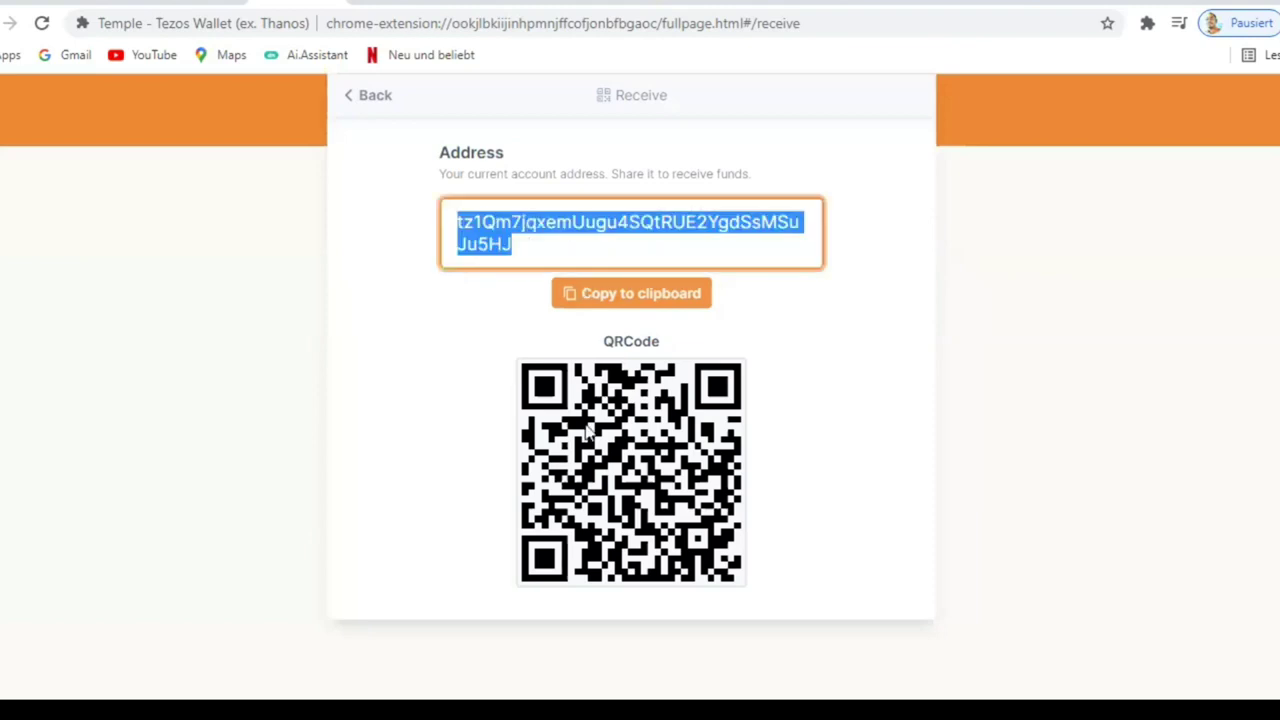
triple_click(643, 300)
left_click(660, 343)
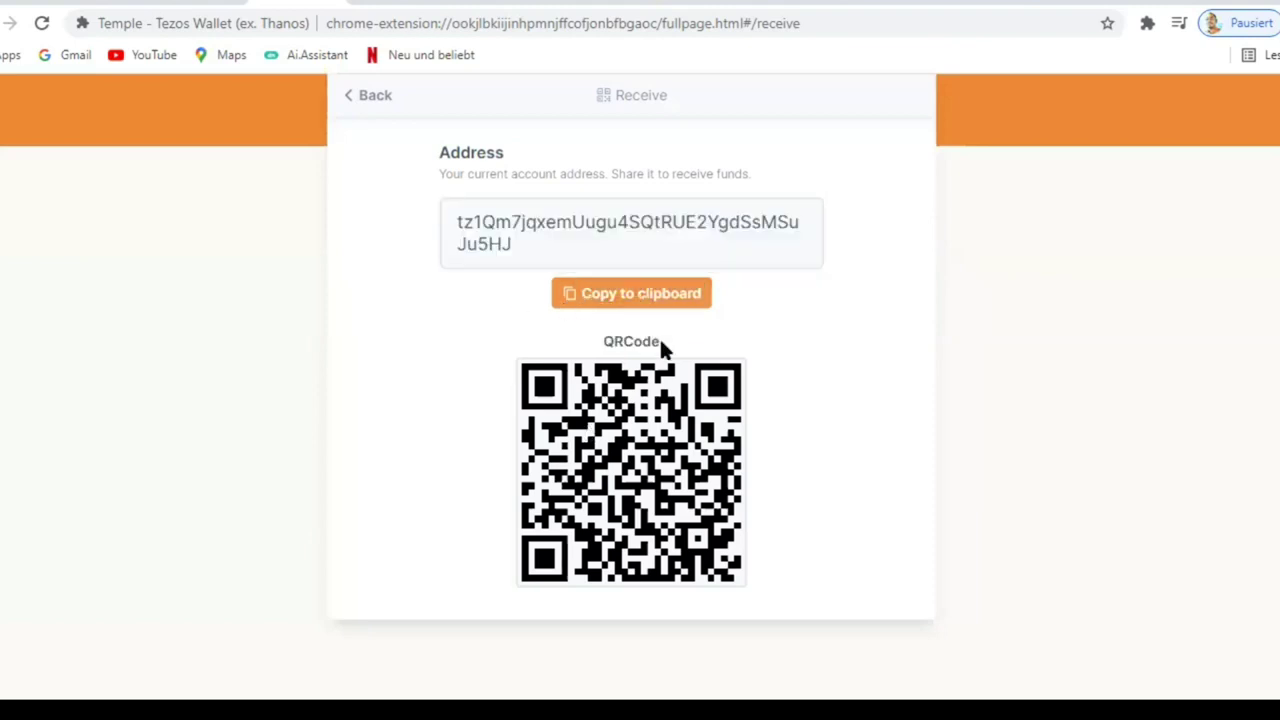
left_click(659, 285)
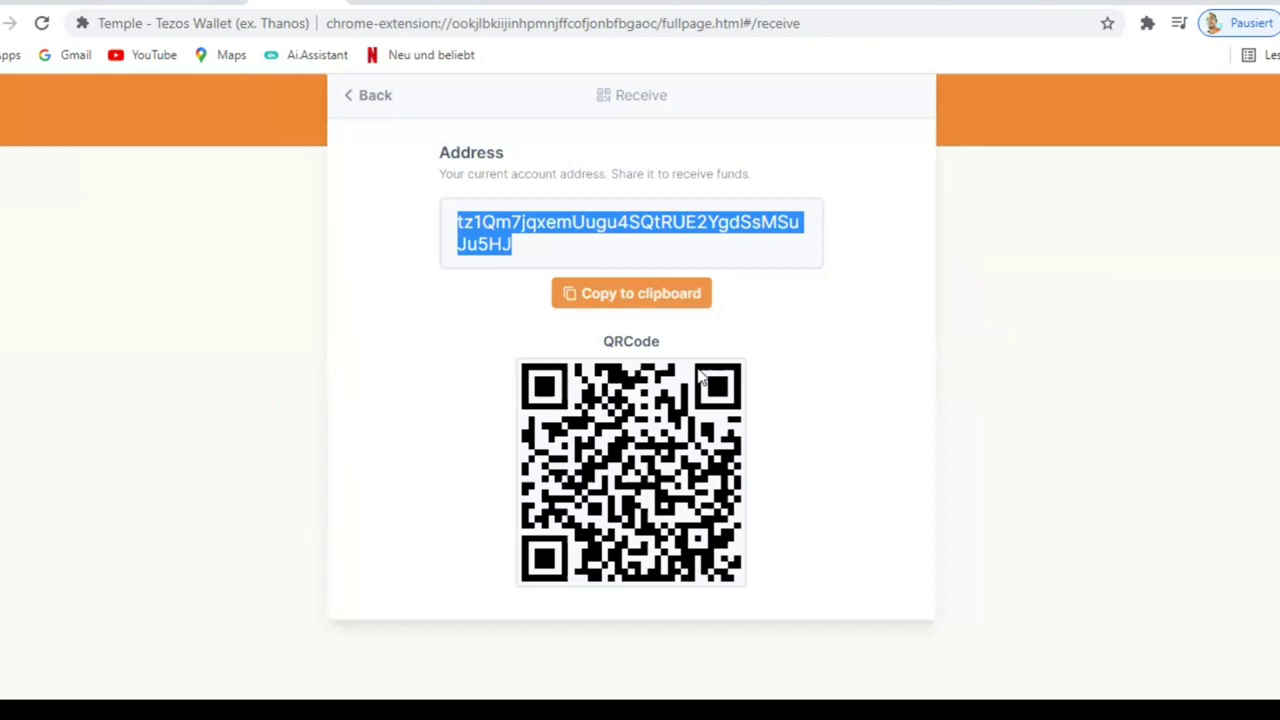
scroll(960, 398, "up", 1)
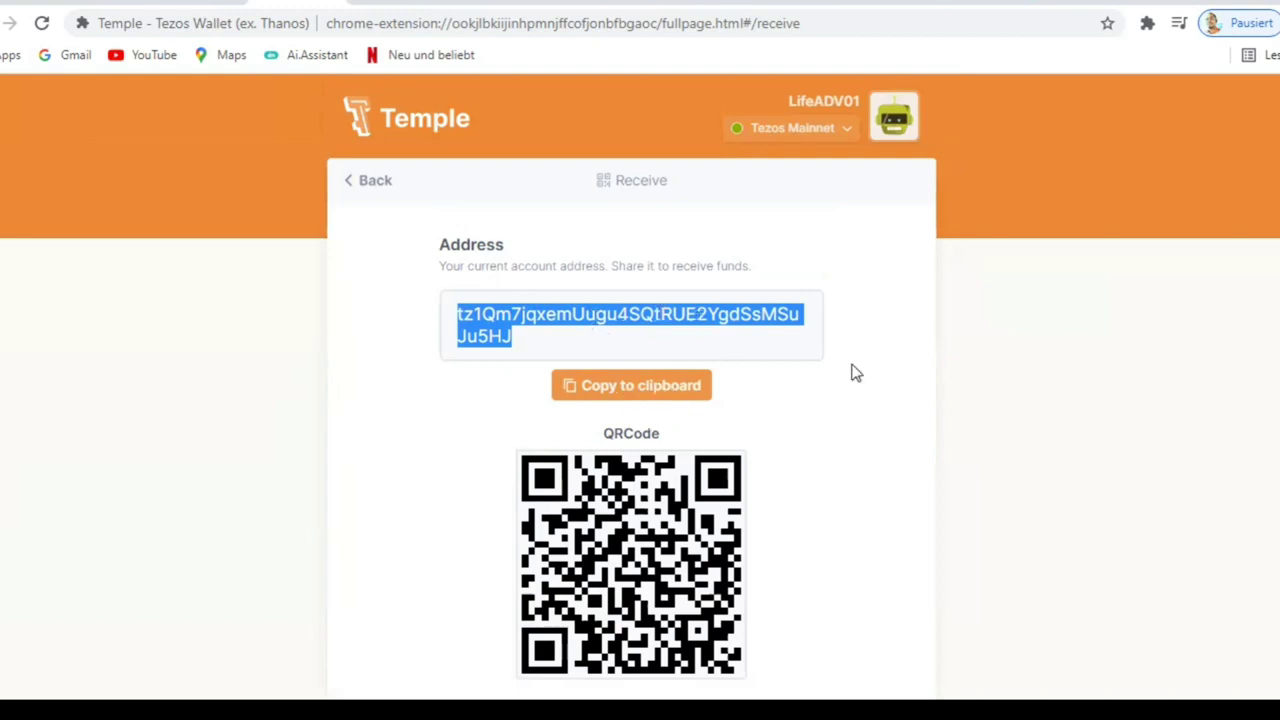
scroll(730, 390, "down", 1)
scroll(765, 353, "up", 1)
Return to the EIFI token page, show the available networks, and keep Tezos Mainnet selected
left_click(368, 183)
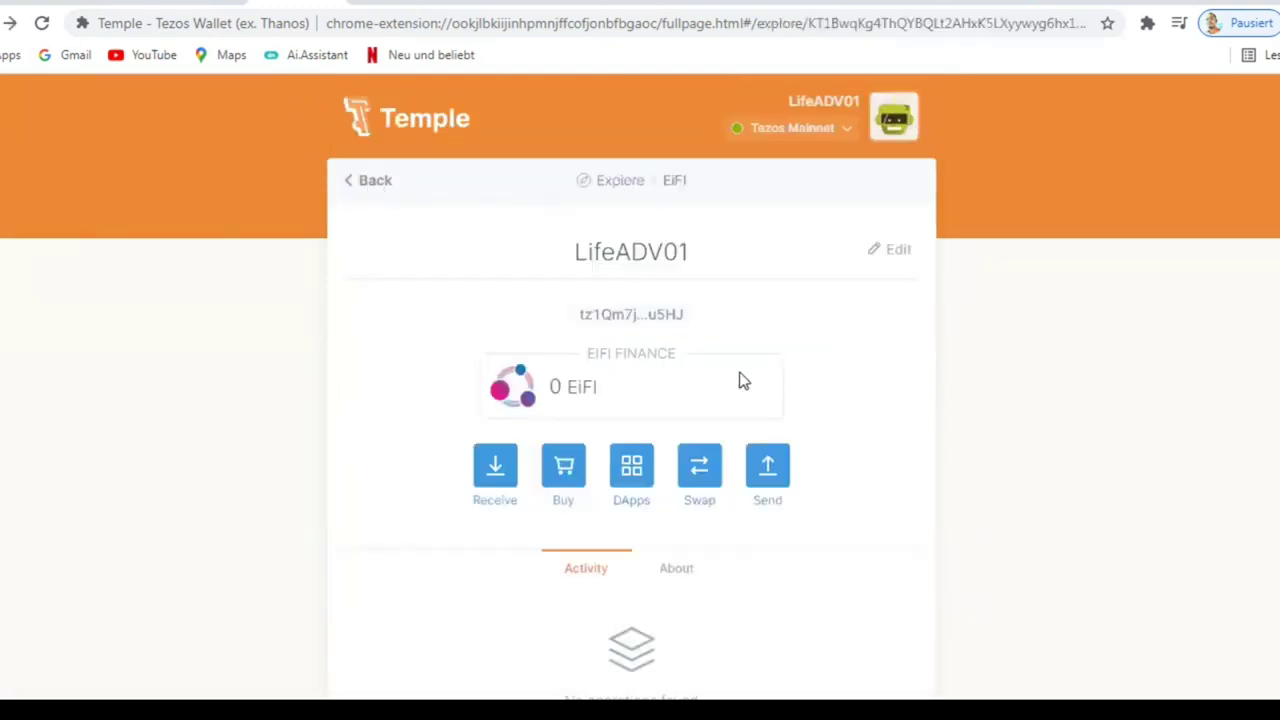
scroll(765, 388, "down", 2)
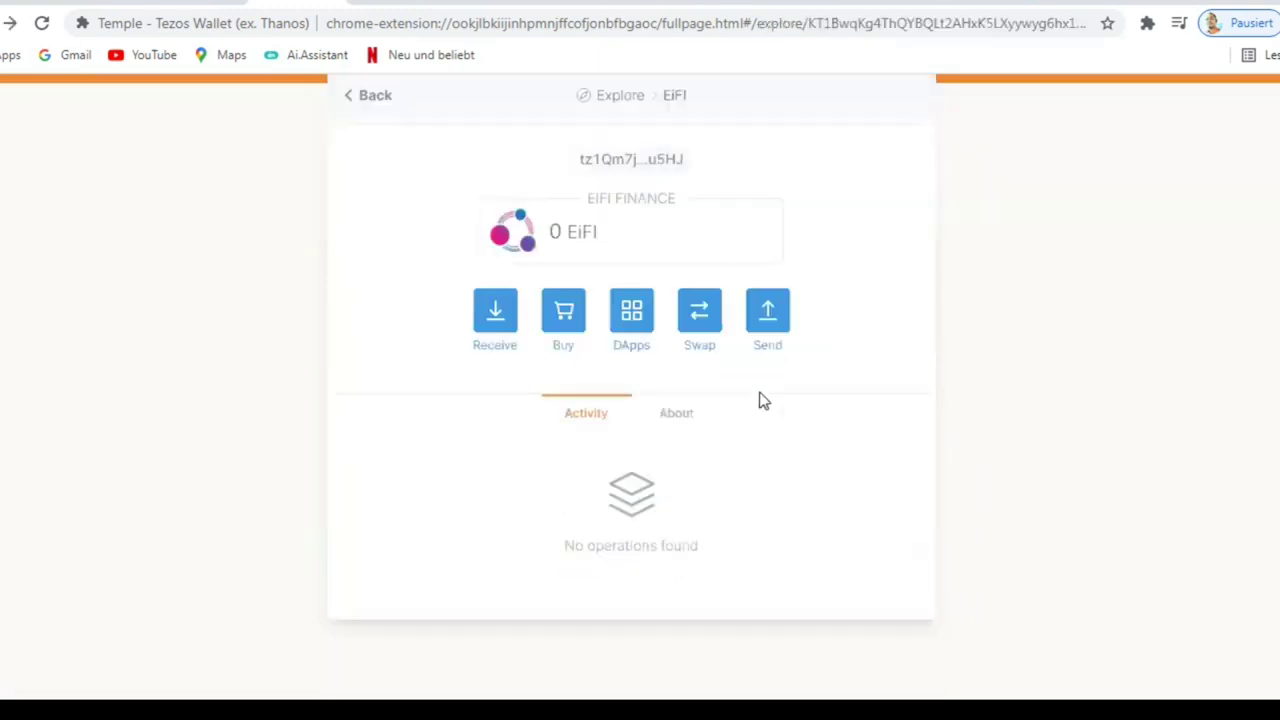
scroll(843, 149, "up", 2)
left_click(843, 135)
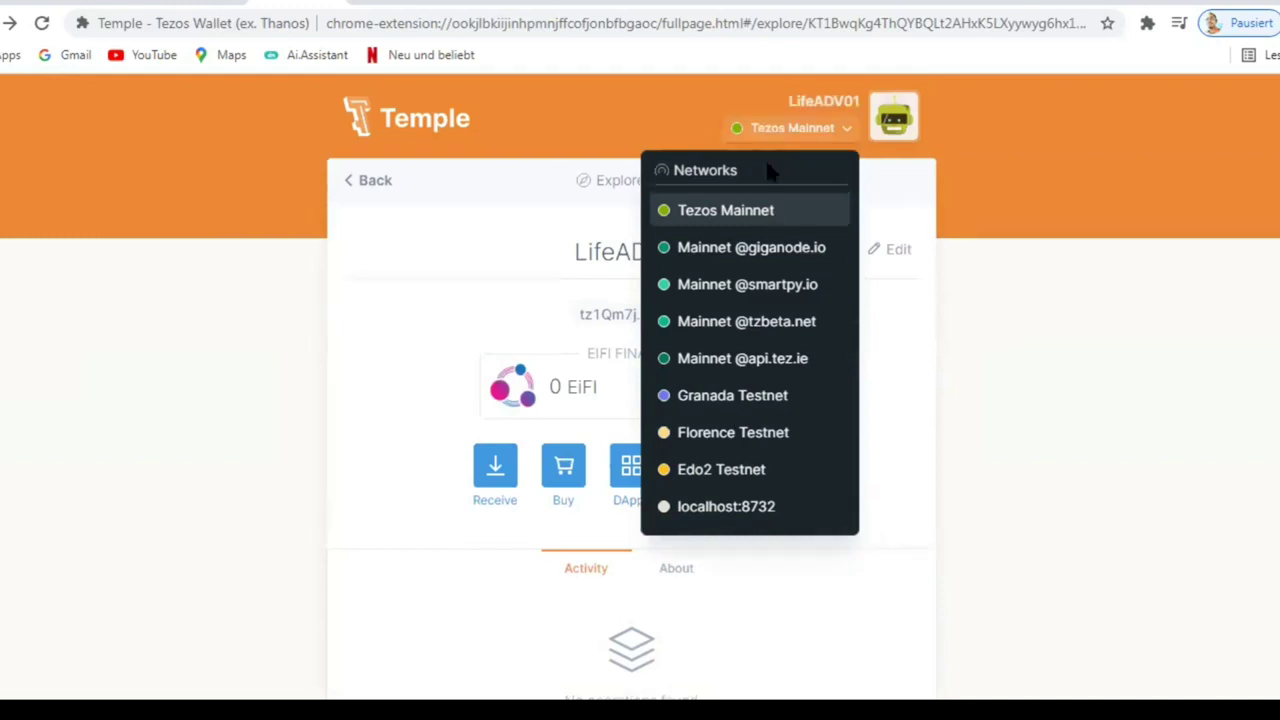
left_click(714, 212)
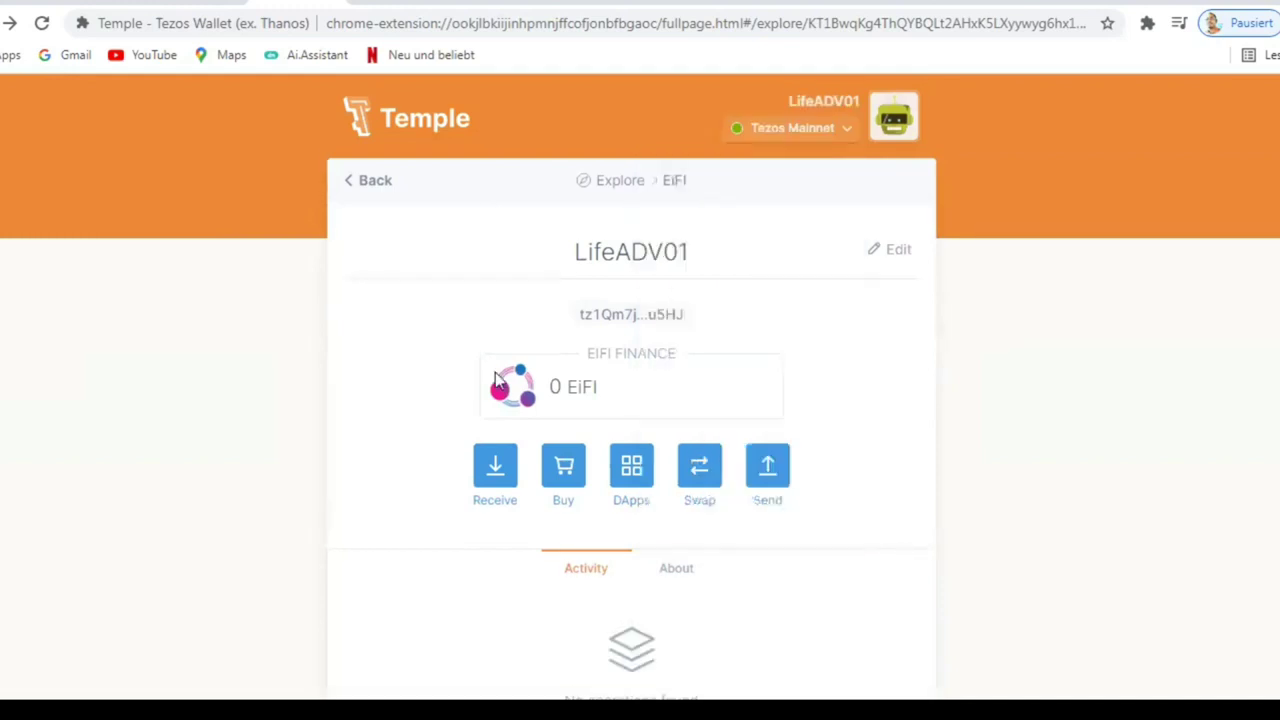
Go back to the wallet overview and look through the token list down to EIFI FINANCE
left_click(363, 182)
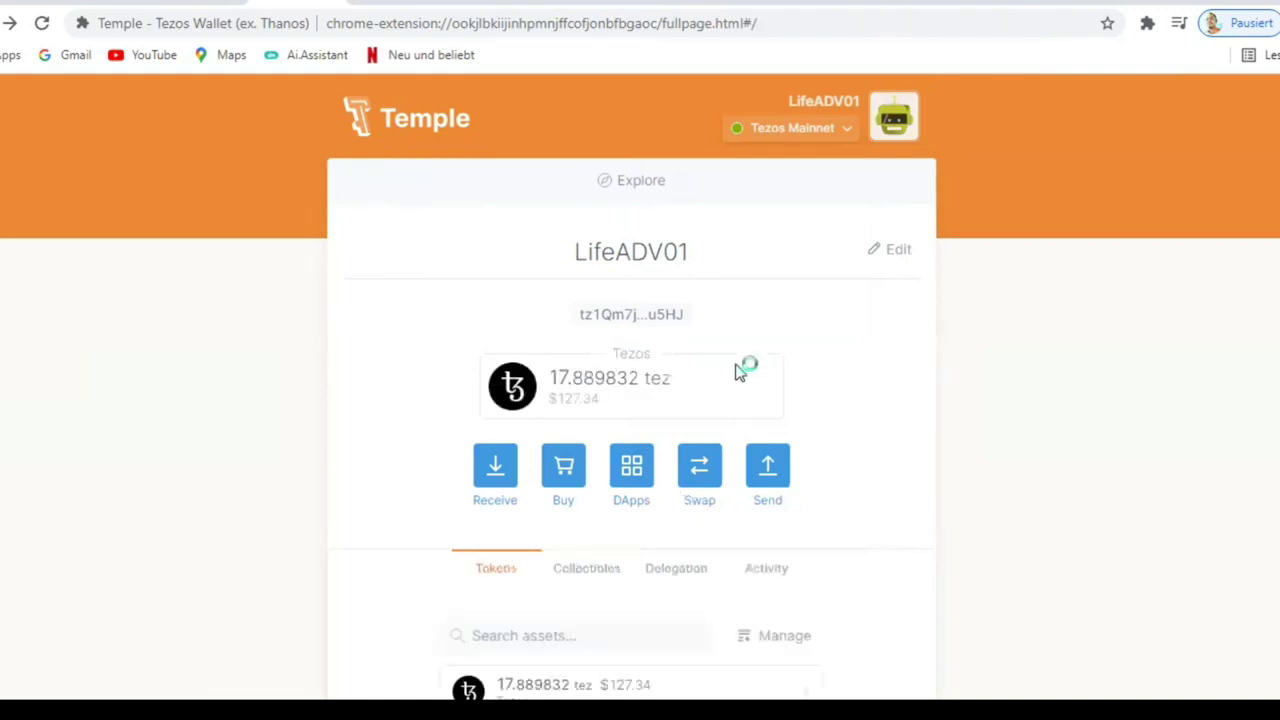
scroll(739, 374, "down", 4)
scroll(680, 420, "down", 1)
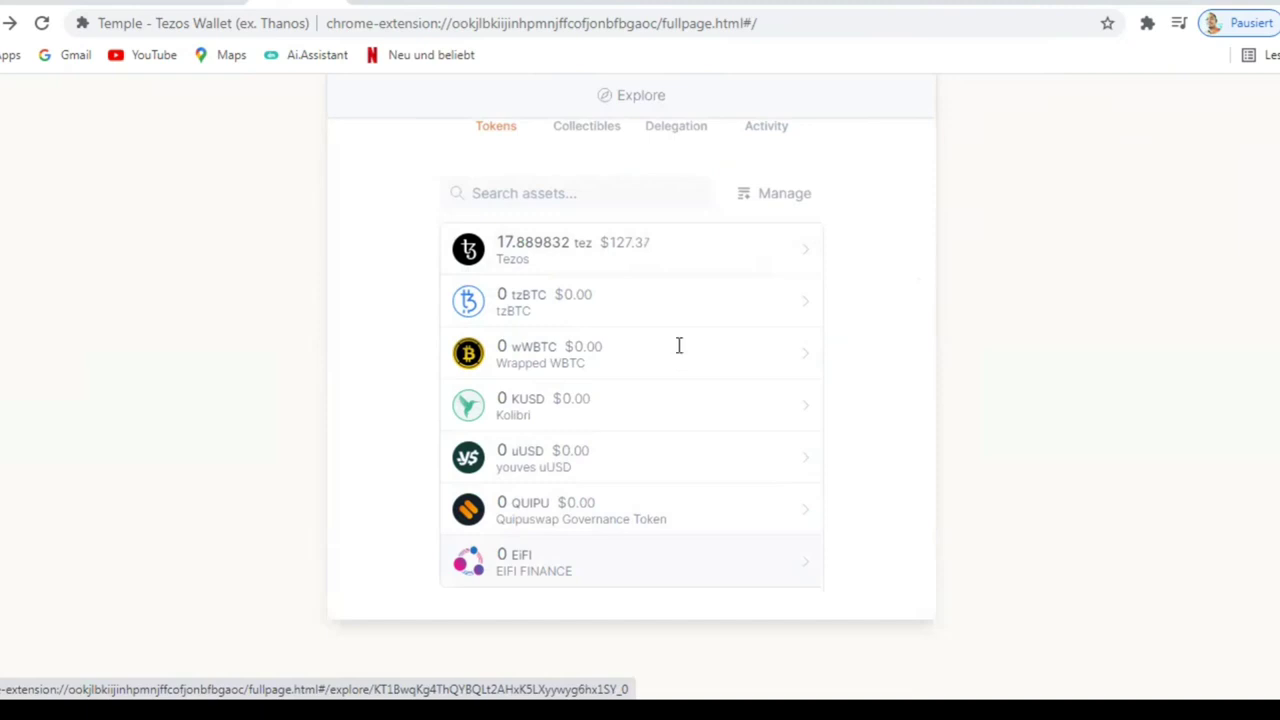
scroll(990, 198, "up", 2)
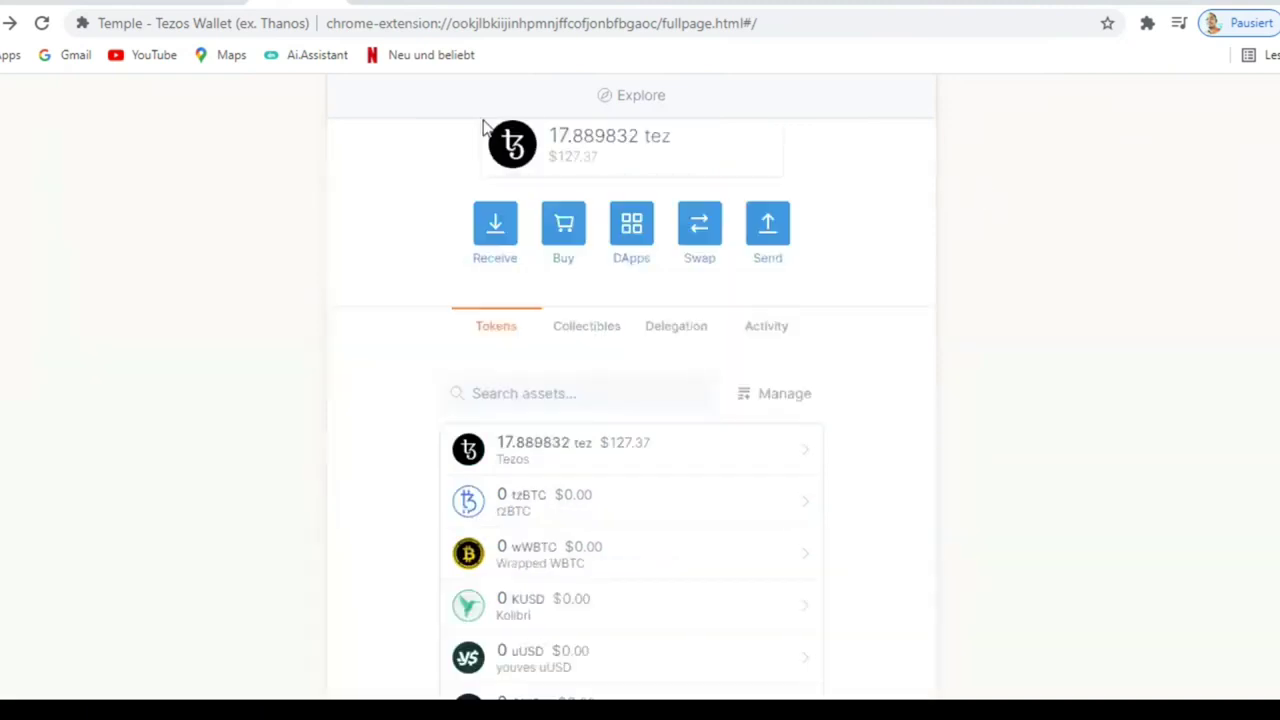
scroll(543, 91, "up", 3)
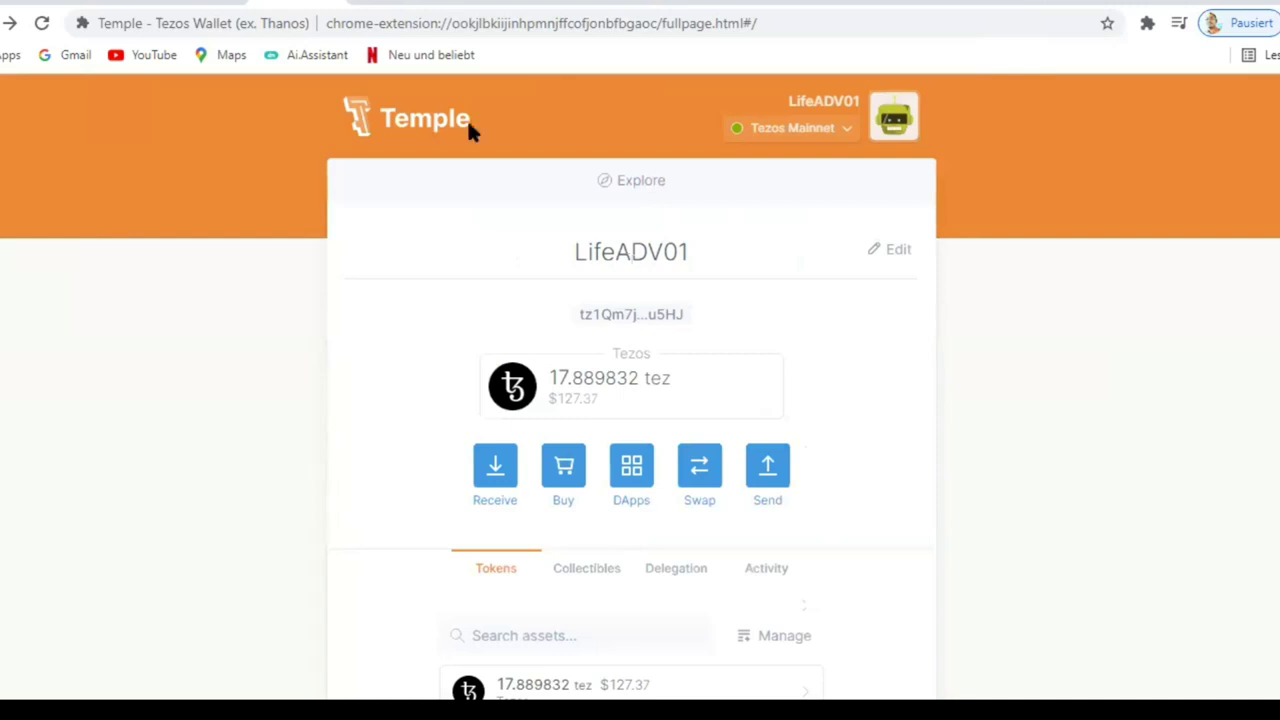
Switch to the eifiswap.com site, highlight its web address, and look through the landing page sections
left_click(410, 2)
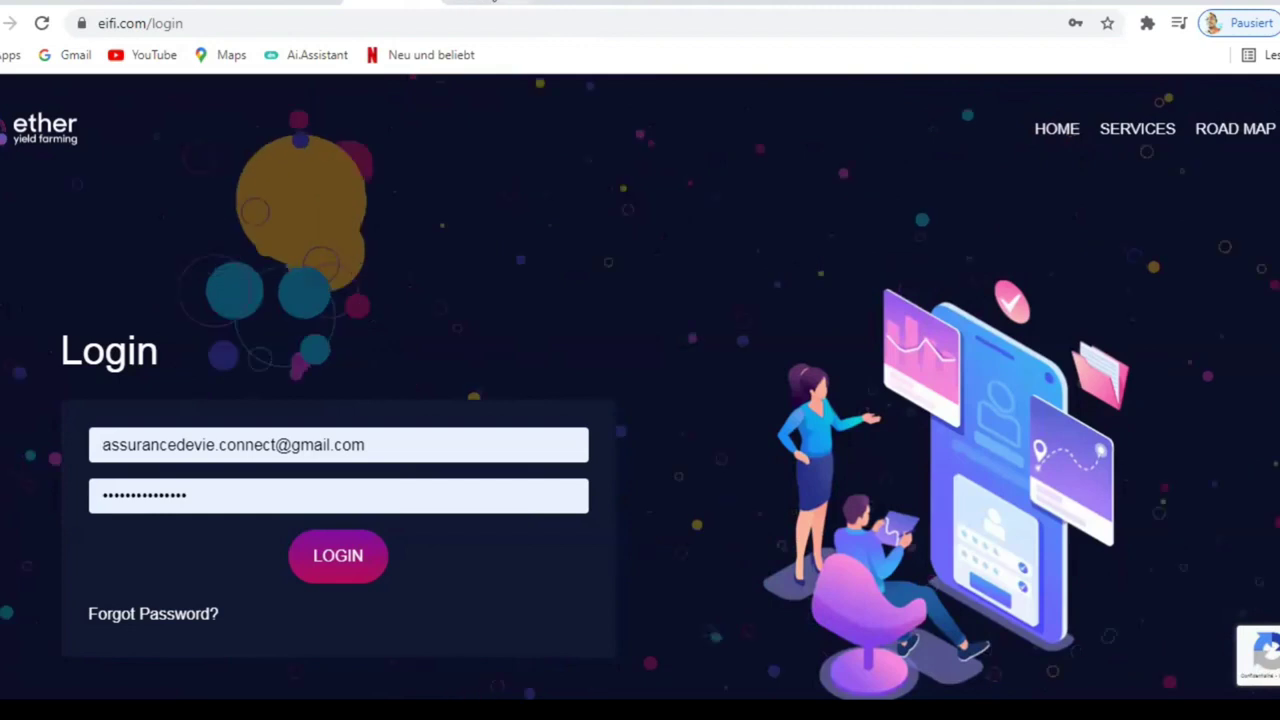
left_click(490, 2)
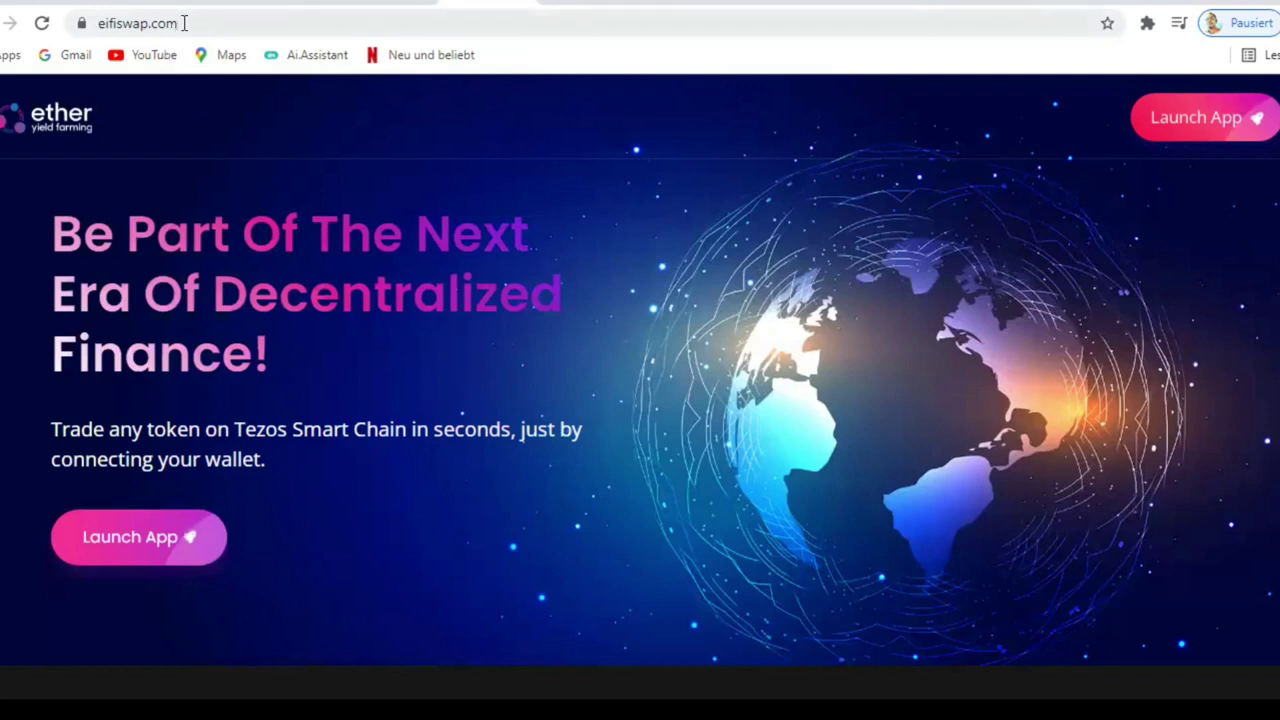
left_click(100, 23)
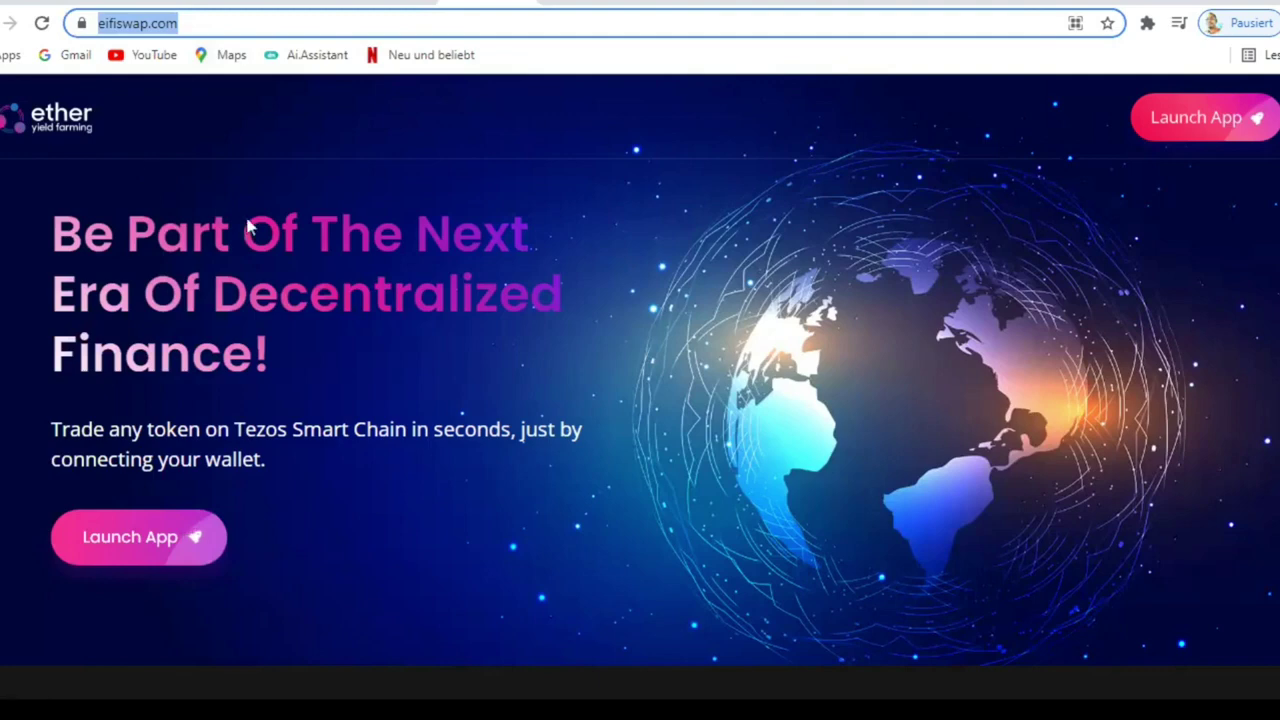
scroll(685, 375, "down", 2)
scroll(688, 378, "down", 5)
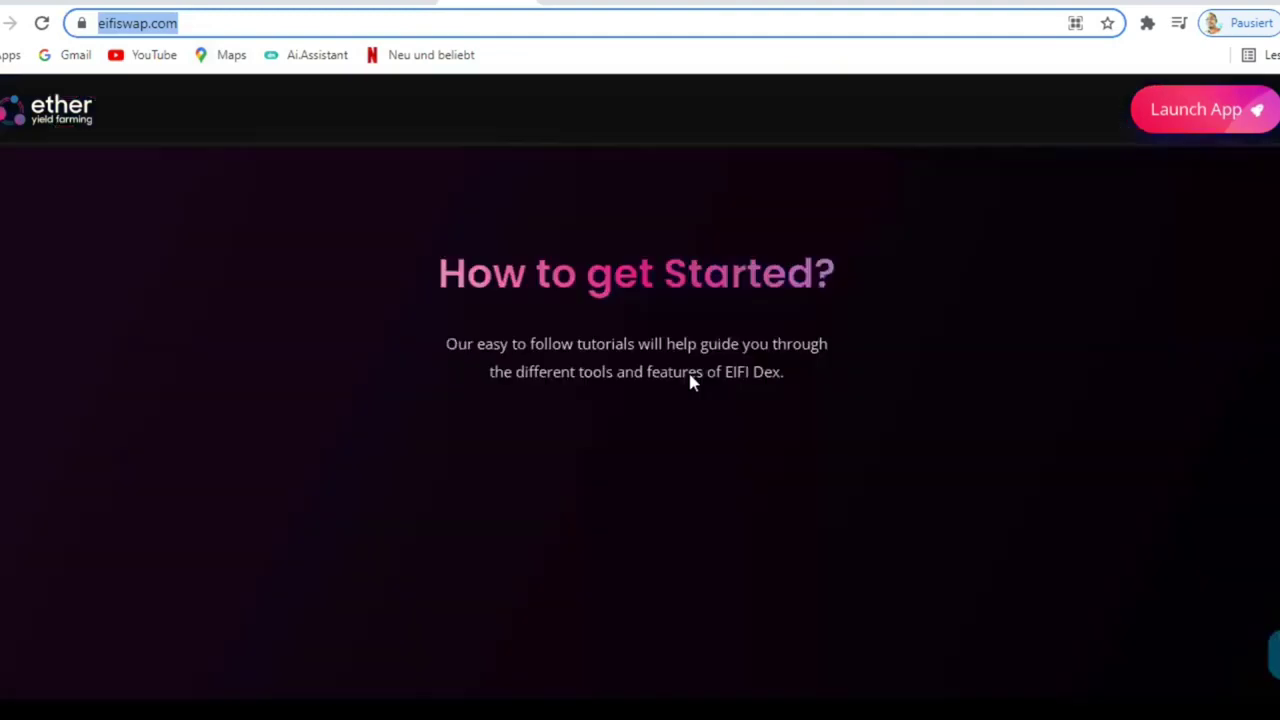
scroll(690, 380, "down", 3)
scroll(852, 390, "up", 1)
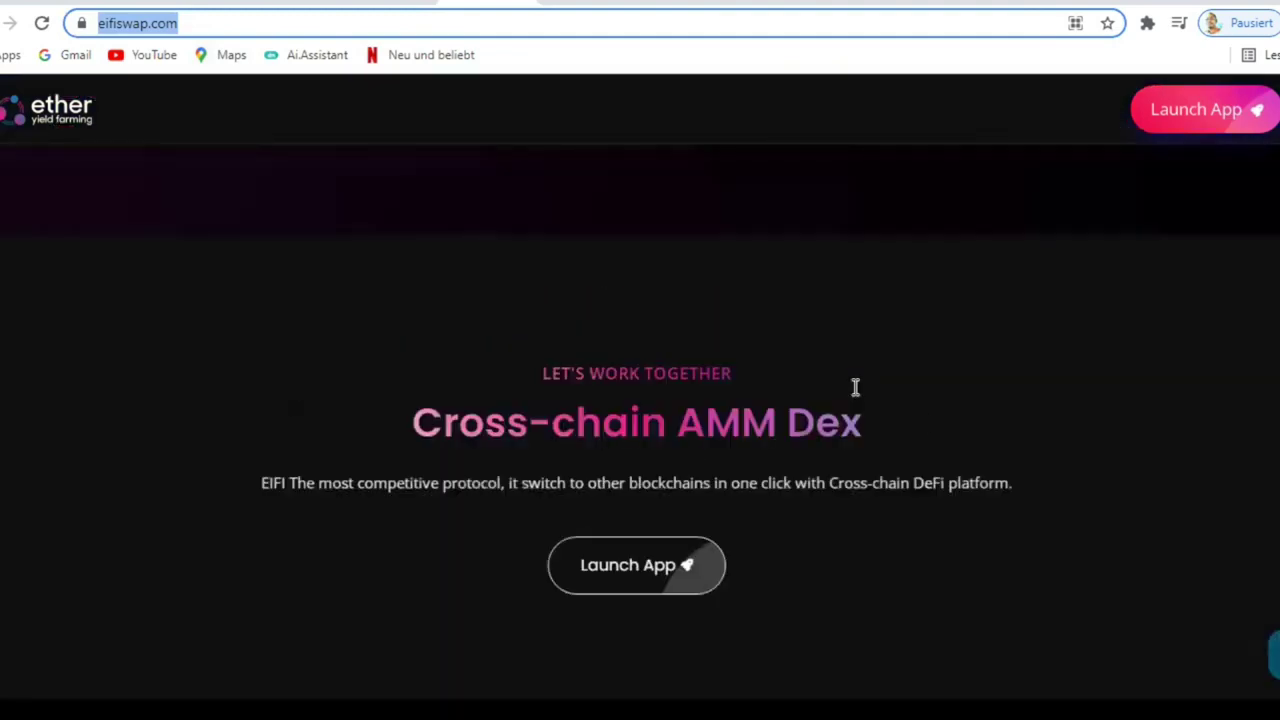
scroll(926, 420, "up", 10)
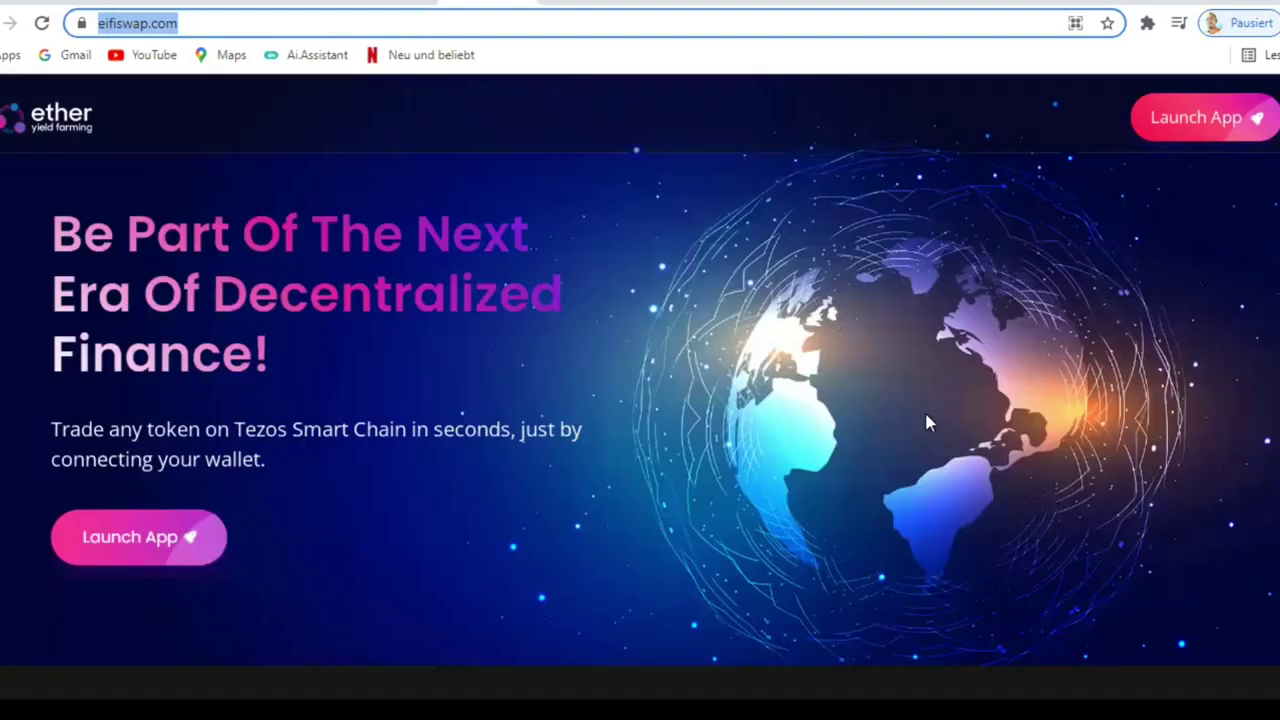
scroll(926, 422, "down", 5)
scroll(926, 420, "up", 5)
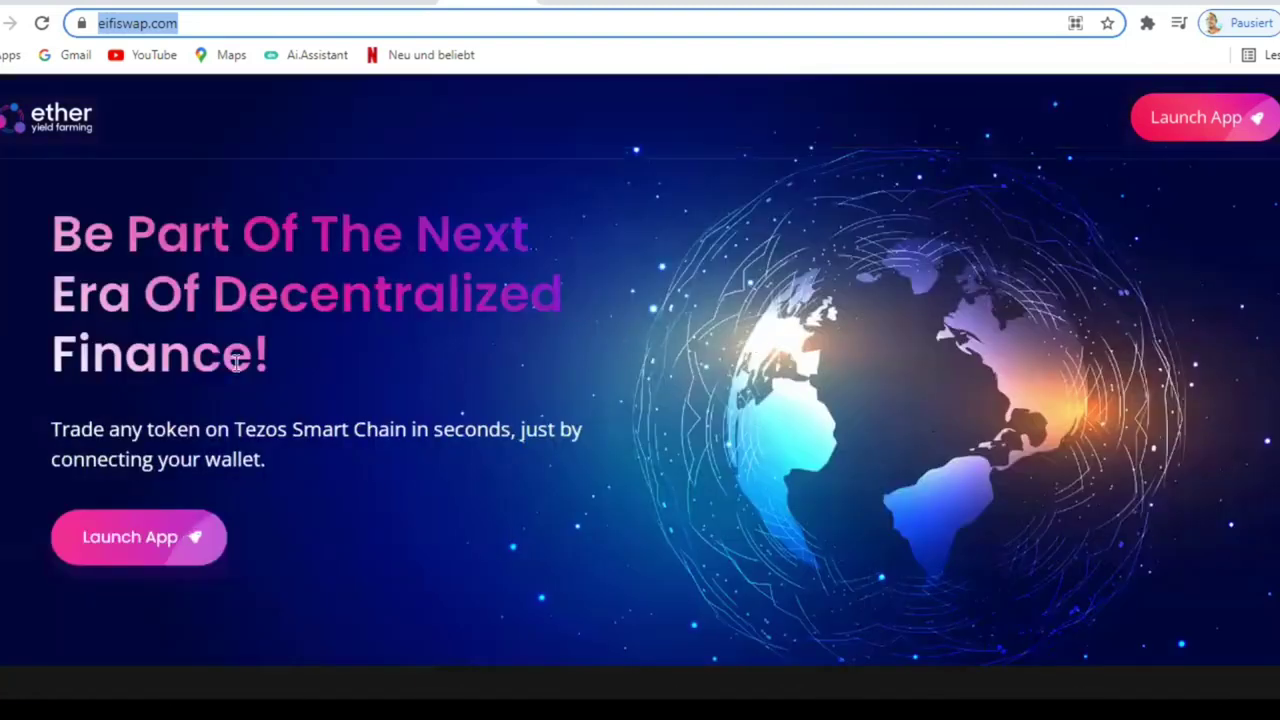
Launch the EIFI swap app and compare its connected wallet address with the Temple account's address
left_click(155, 540)
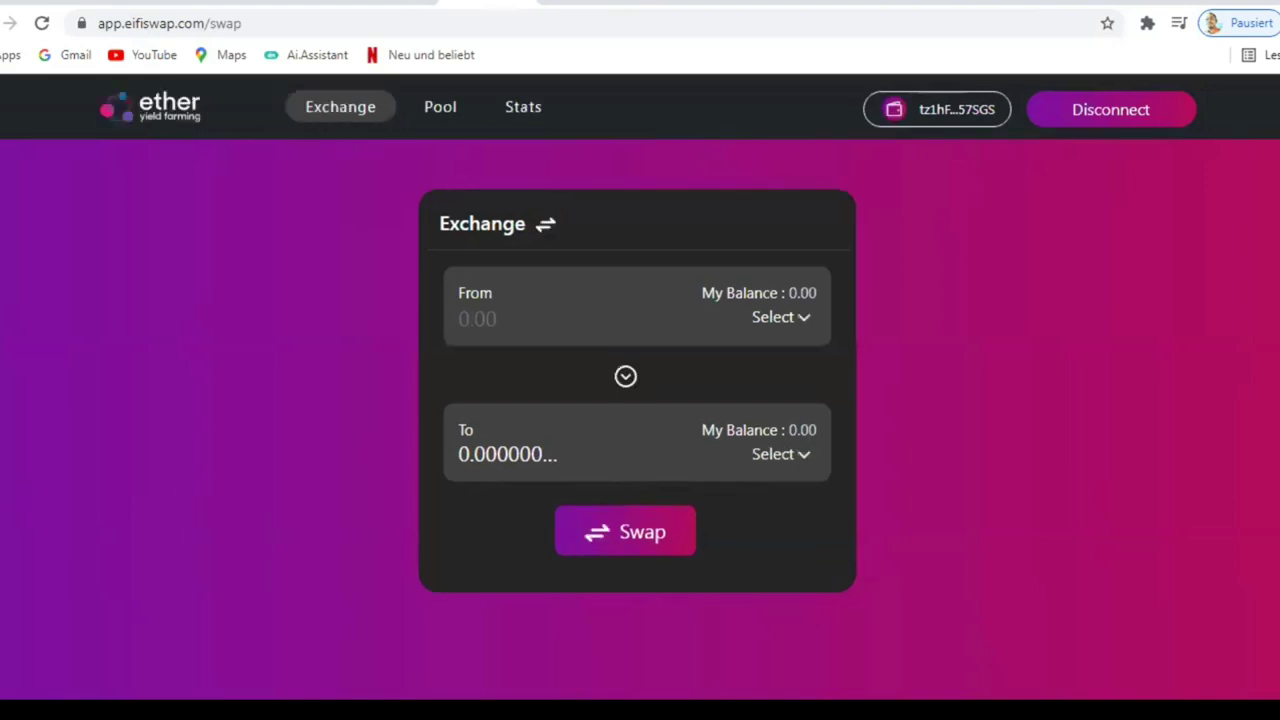
left_click(150, 107)
key("ctrl+Tab")
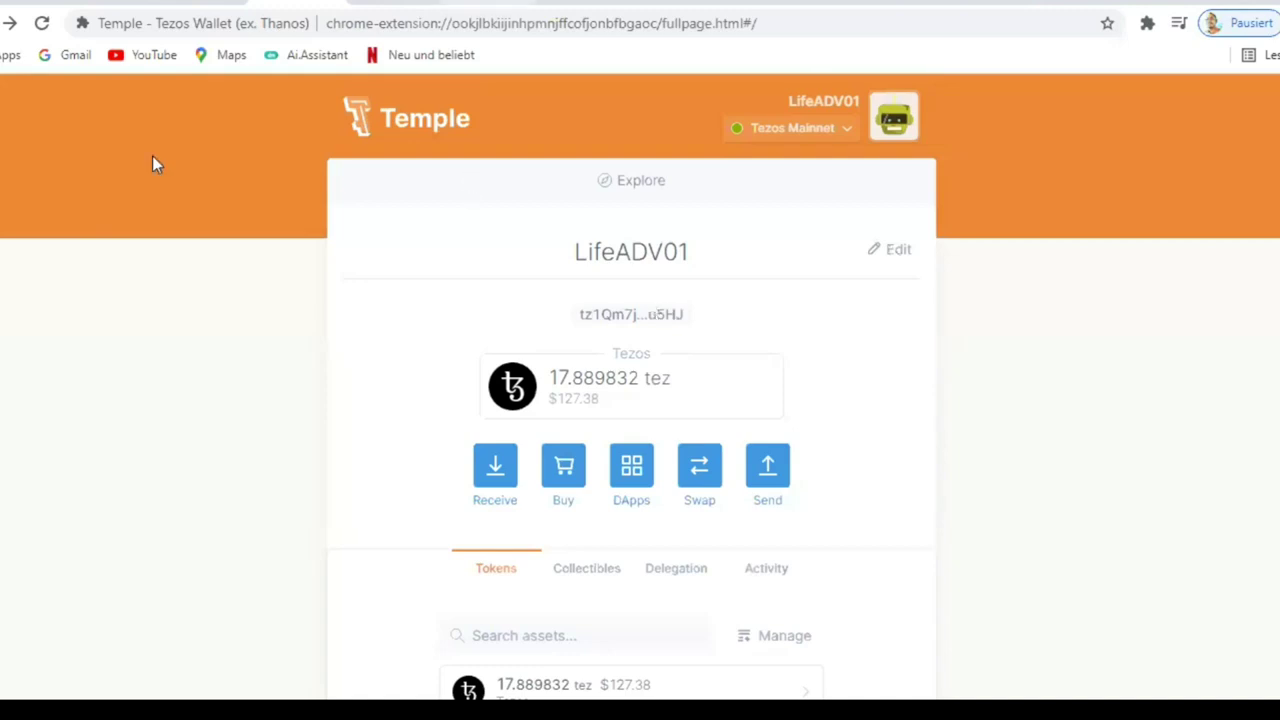
key("ctrl+shift+Tab")
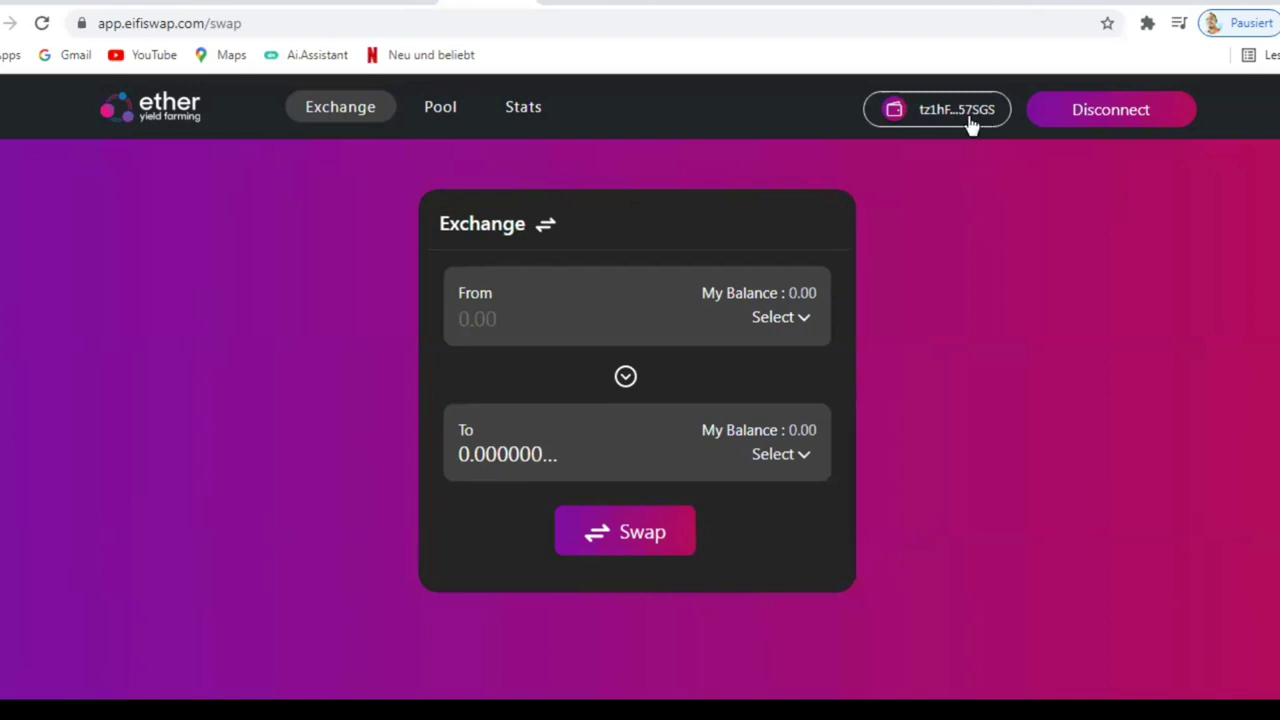
Disconnect the current wallet from the exchange and connect the LifeADV01 Temple wallet instead
left_click(1116, 126)
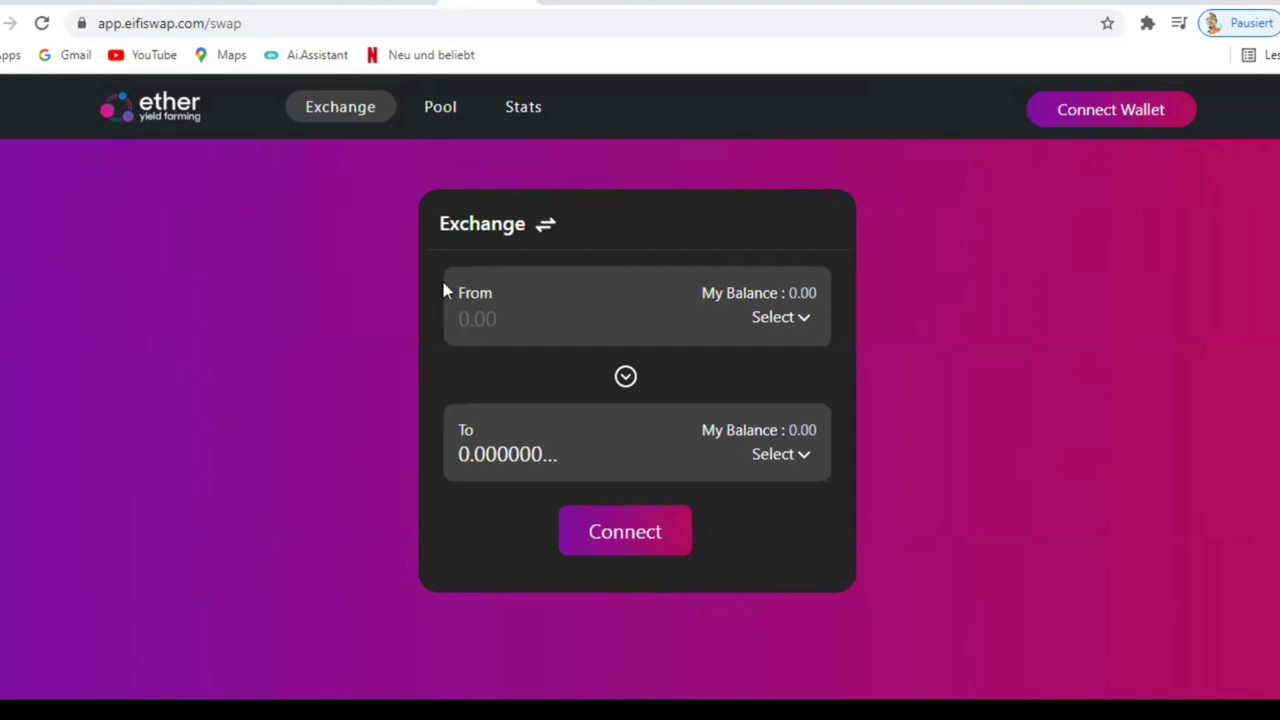
left_click(299, 4)
left_click(1108, 124)
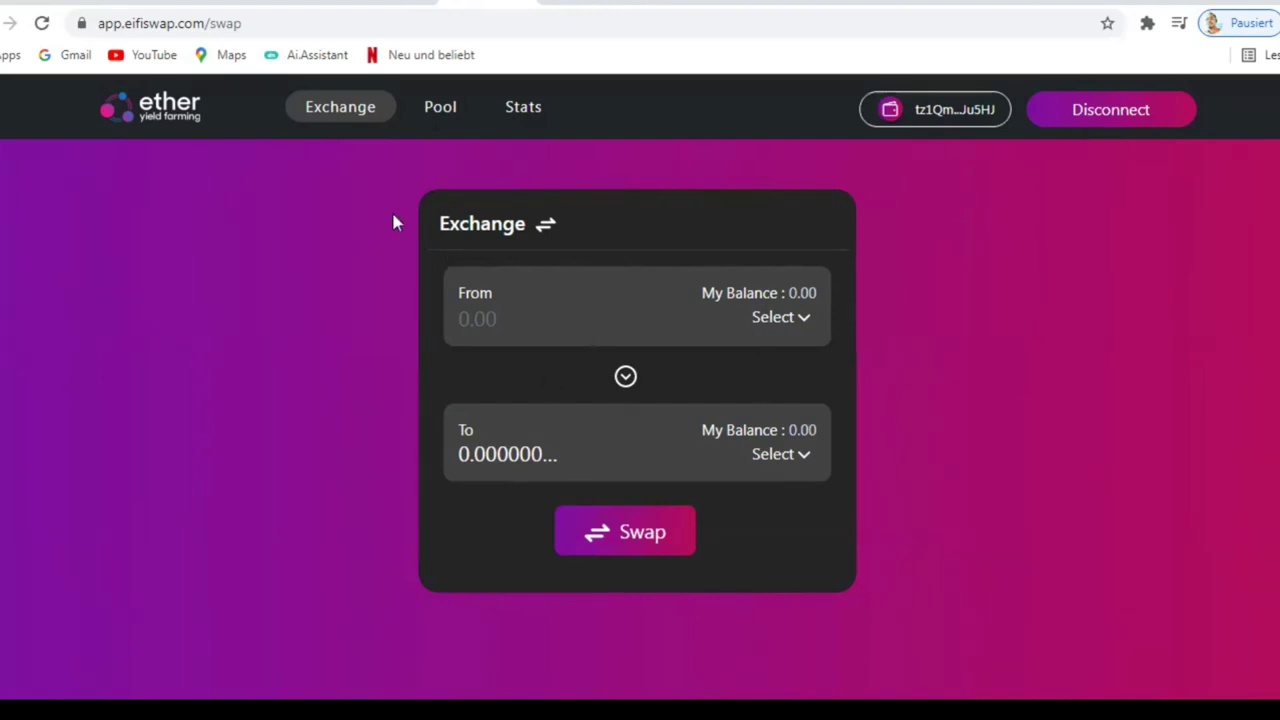
Choose Tezos as the From token, check its balance against the Temple wallet, and choose EIFI as the To token
left_click(789, 326)
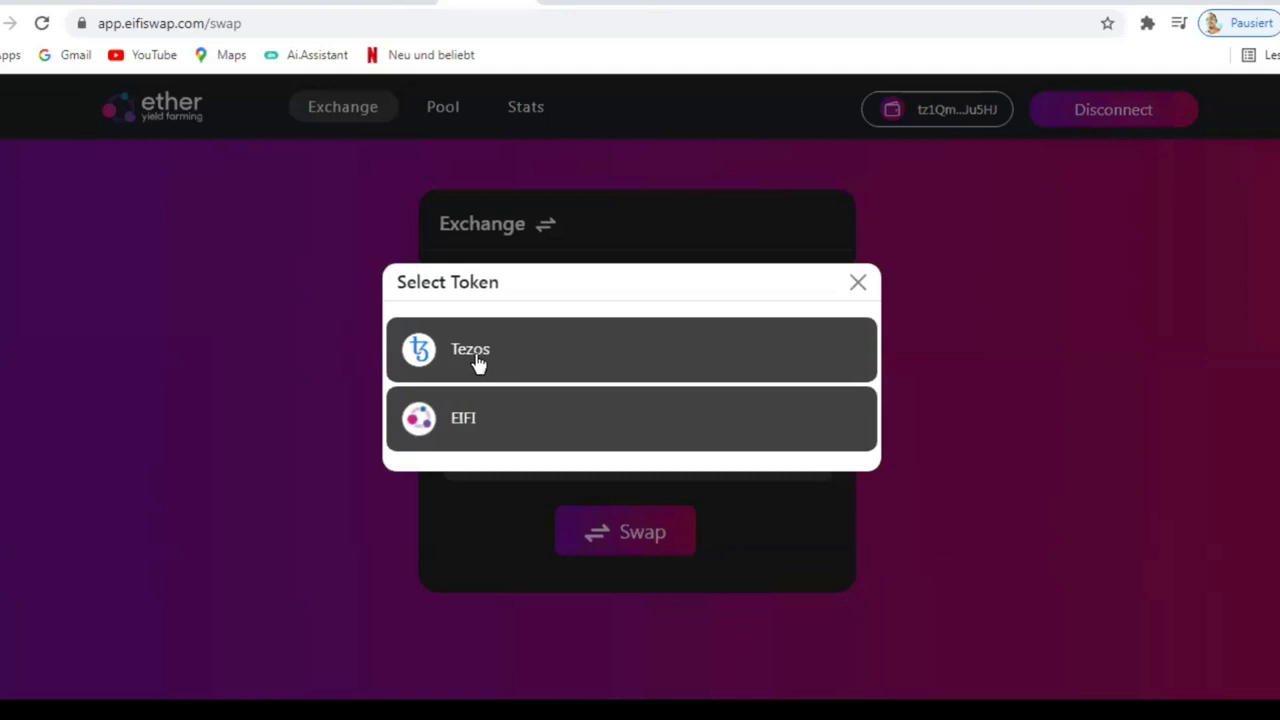
left_click(801, 323)
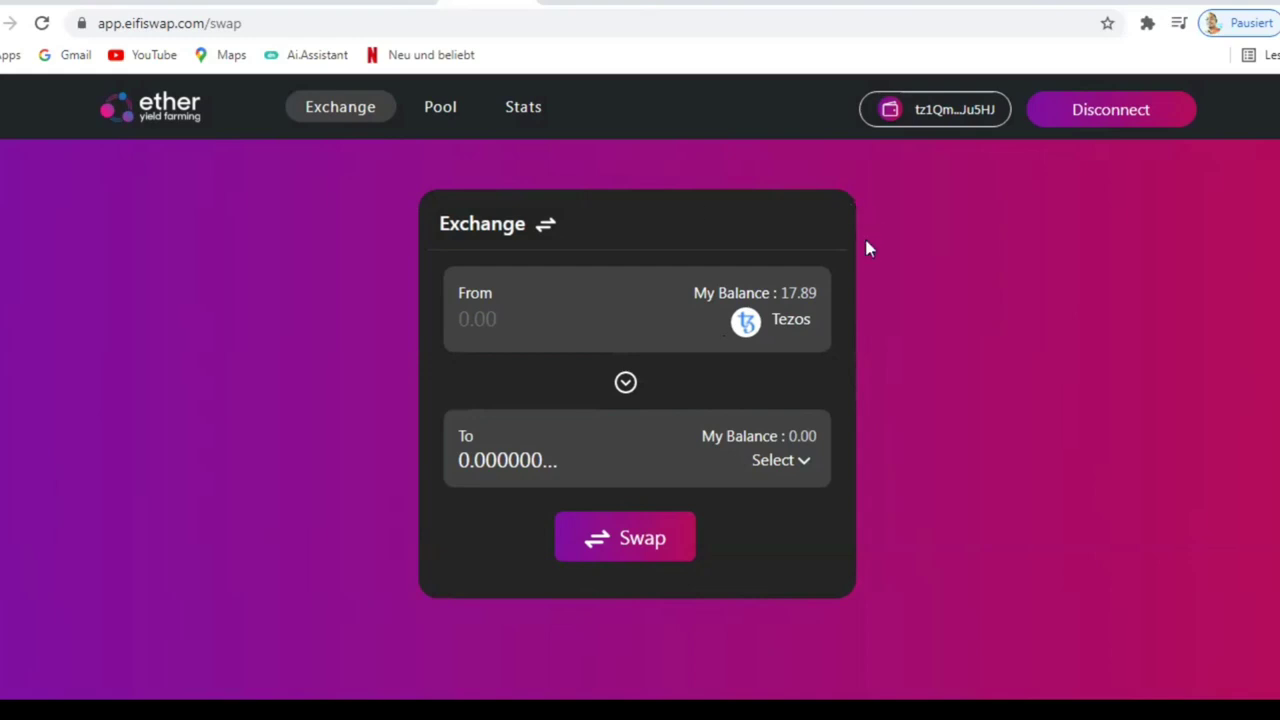
left_click(297, 4)
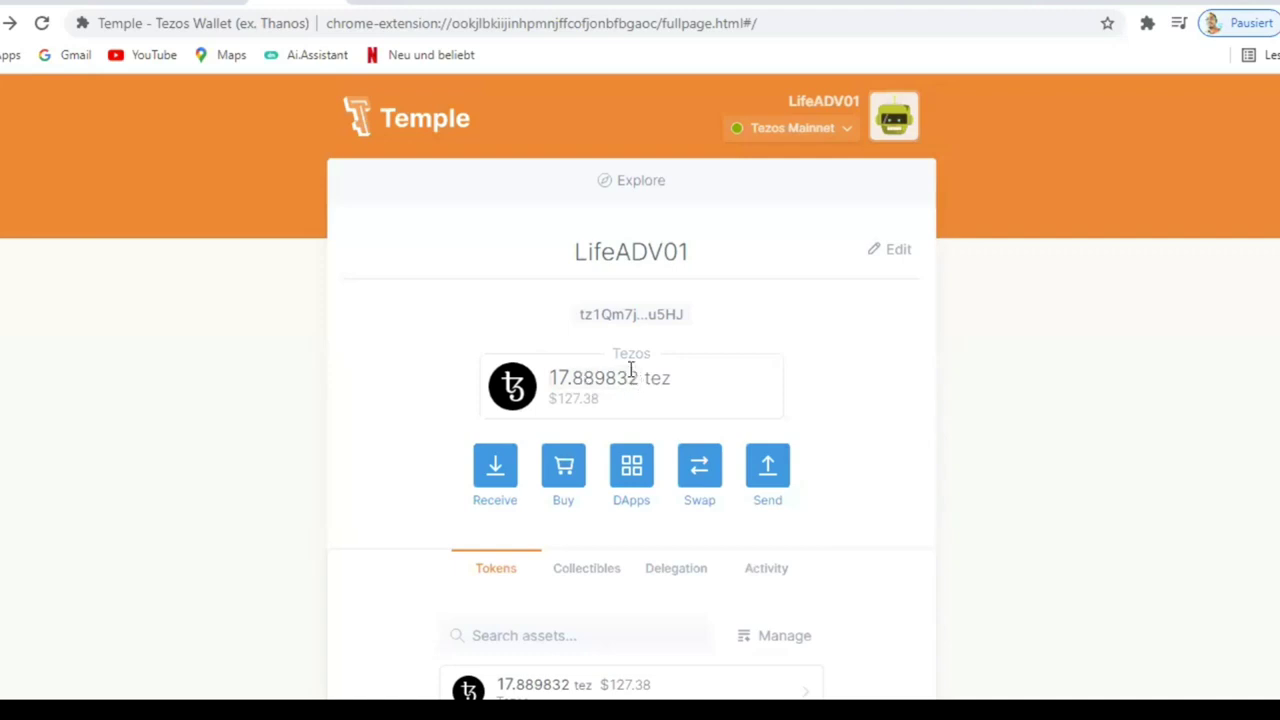
left_click(495, 5)
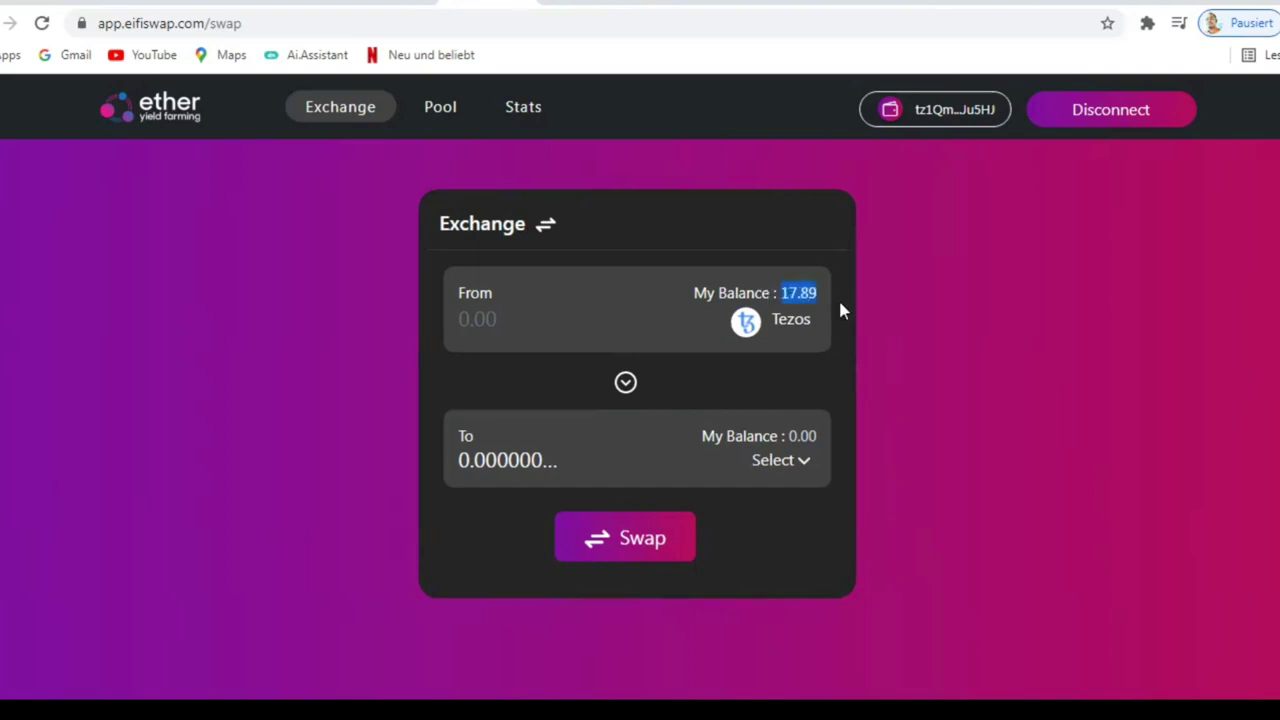
left_click(795, 466)
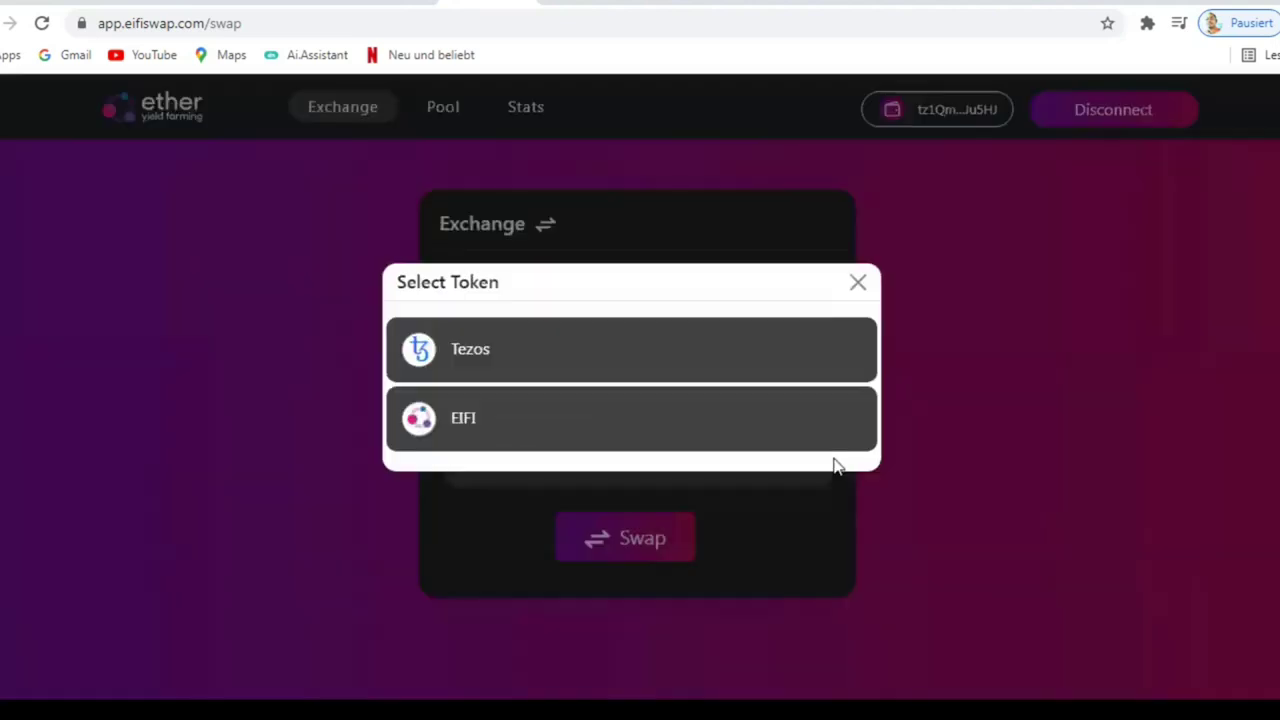
left_click(452, 429)
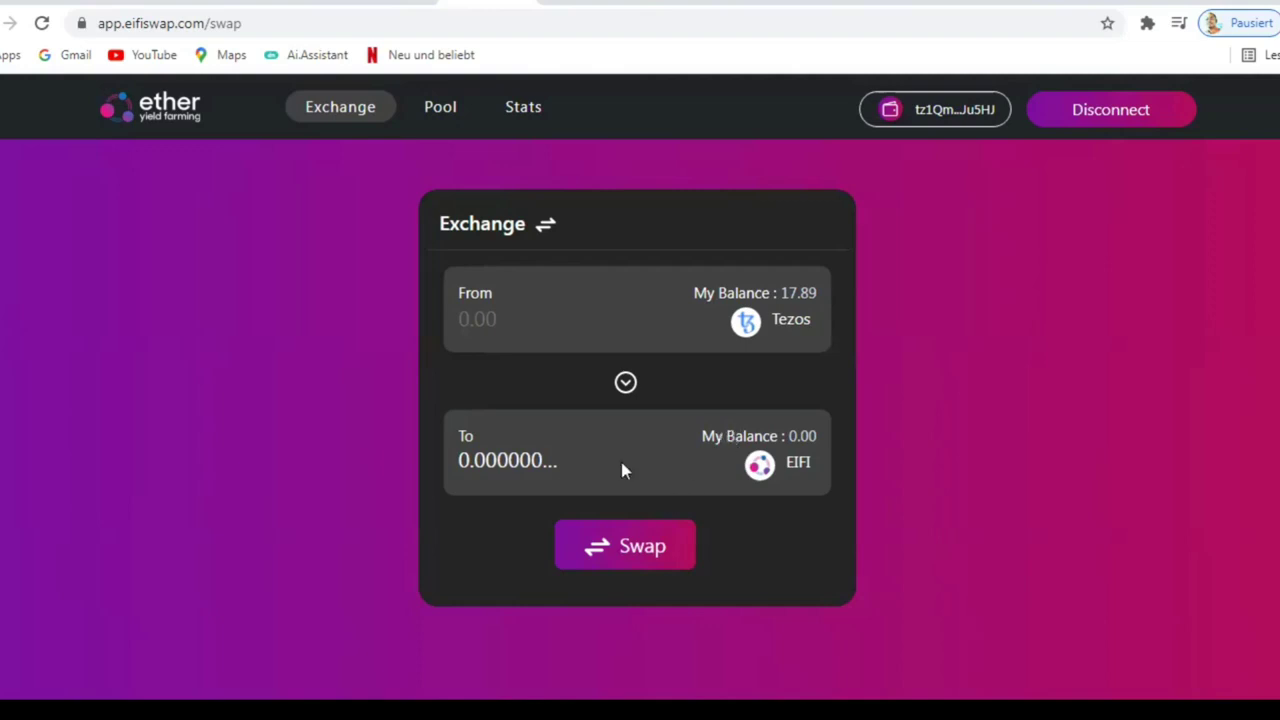
Try 1 and 3 Tezos as the From amount in the exchange form to preview the EIFI received
left_click(533, 312)
type("1")
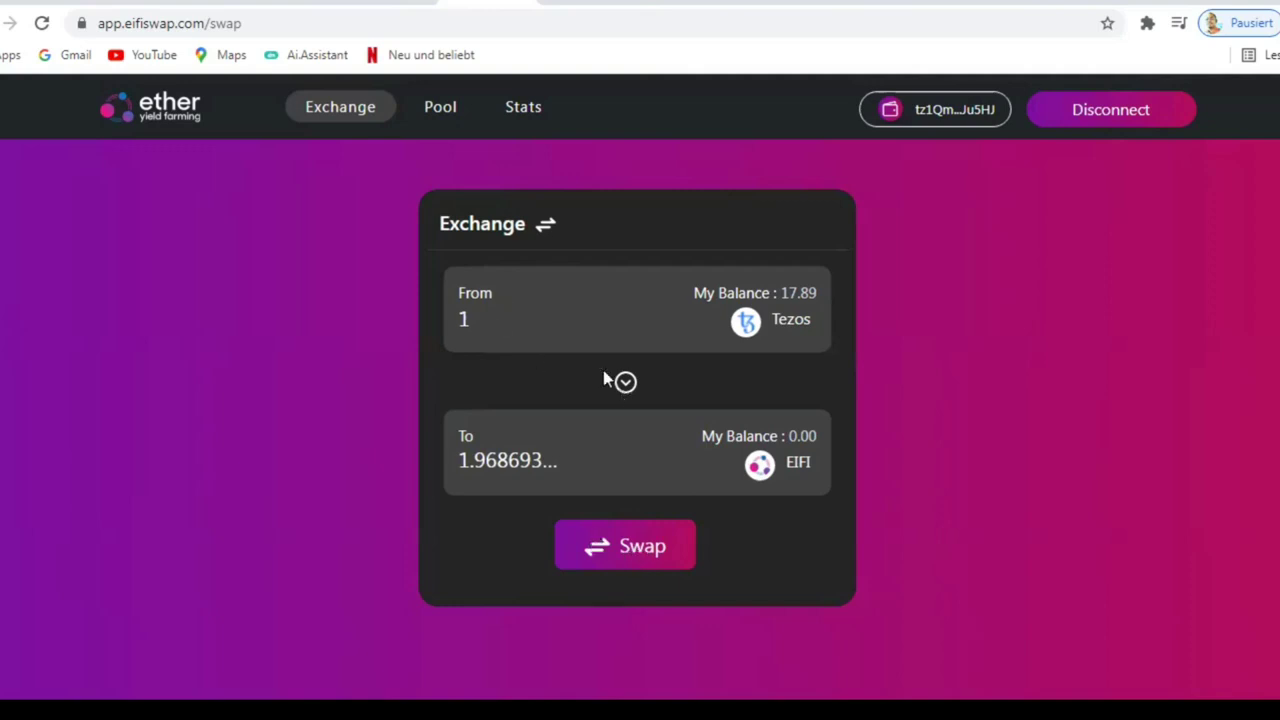
key("BackSpace")
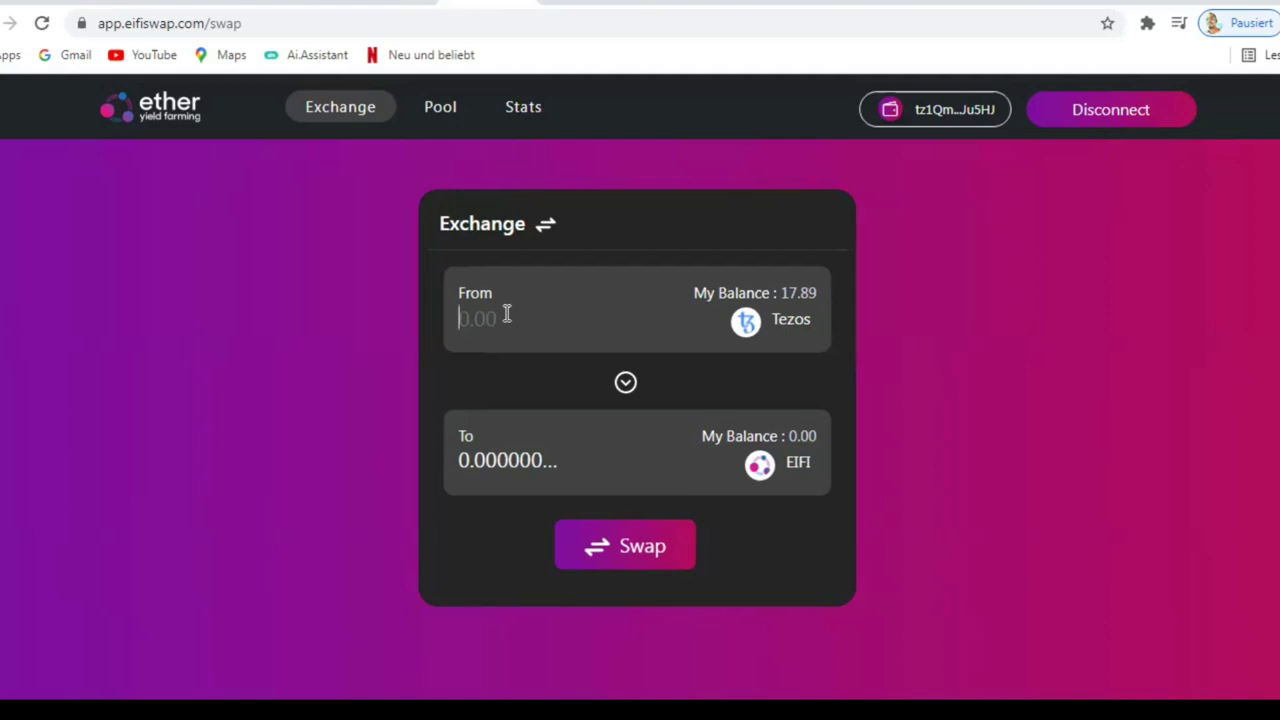
type("3")
Reload the exchange page, choose Tezos as the From token with an amount of 3, and choose EIFI as the To token
left_click(45, 26)
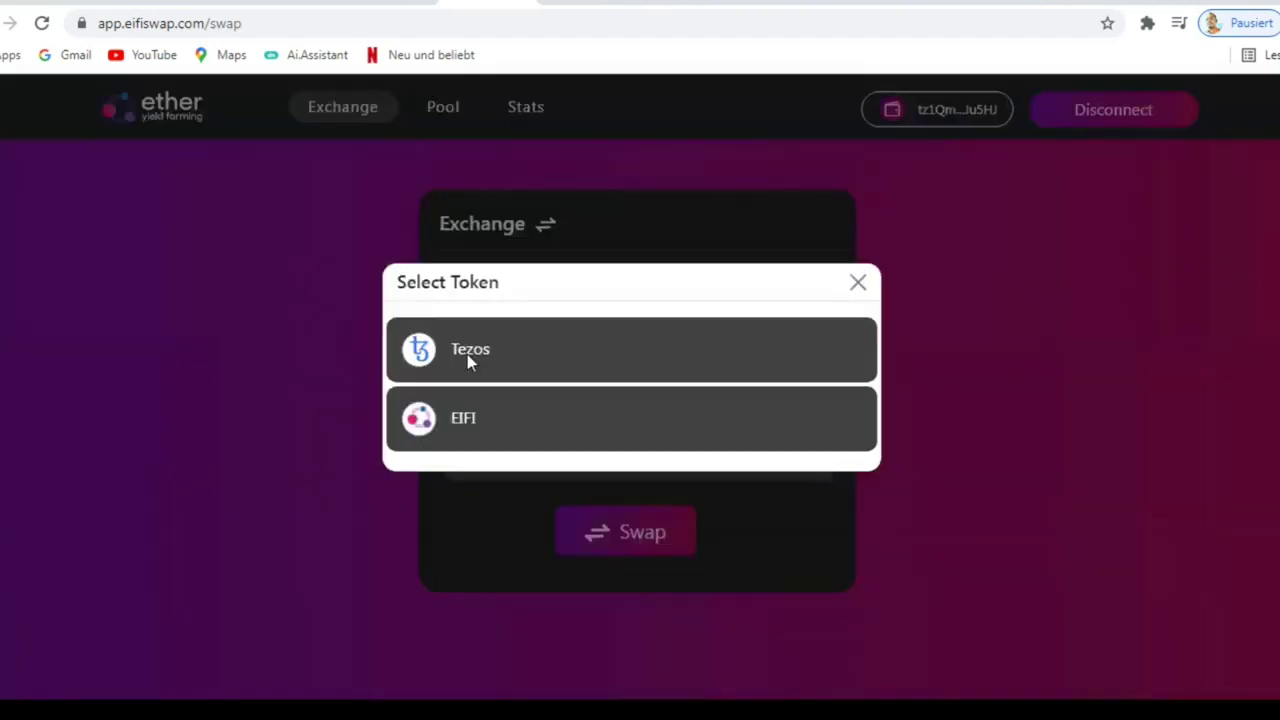
left_click(467, 354)
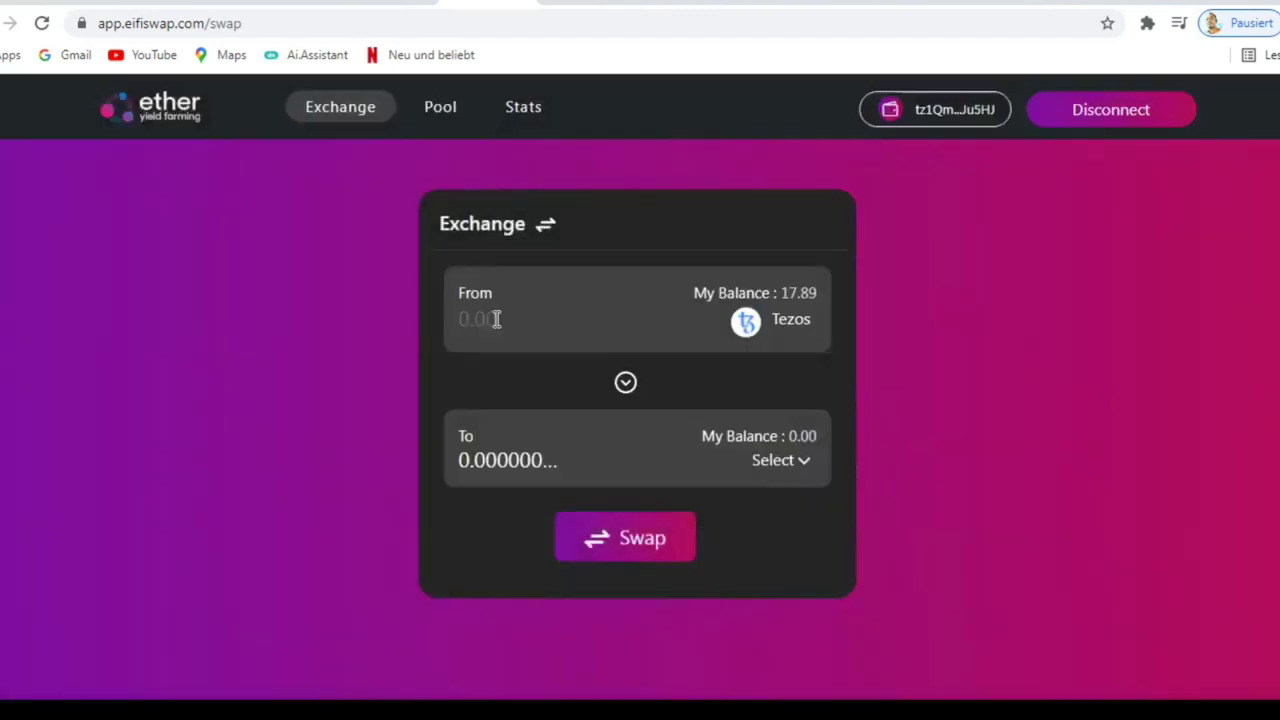
left_click(496, 319)
type("3")
left_click(794, 466)
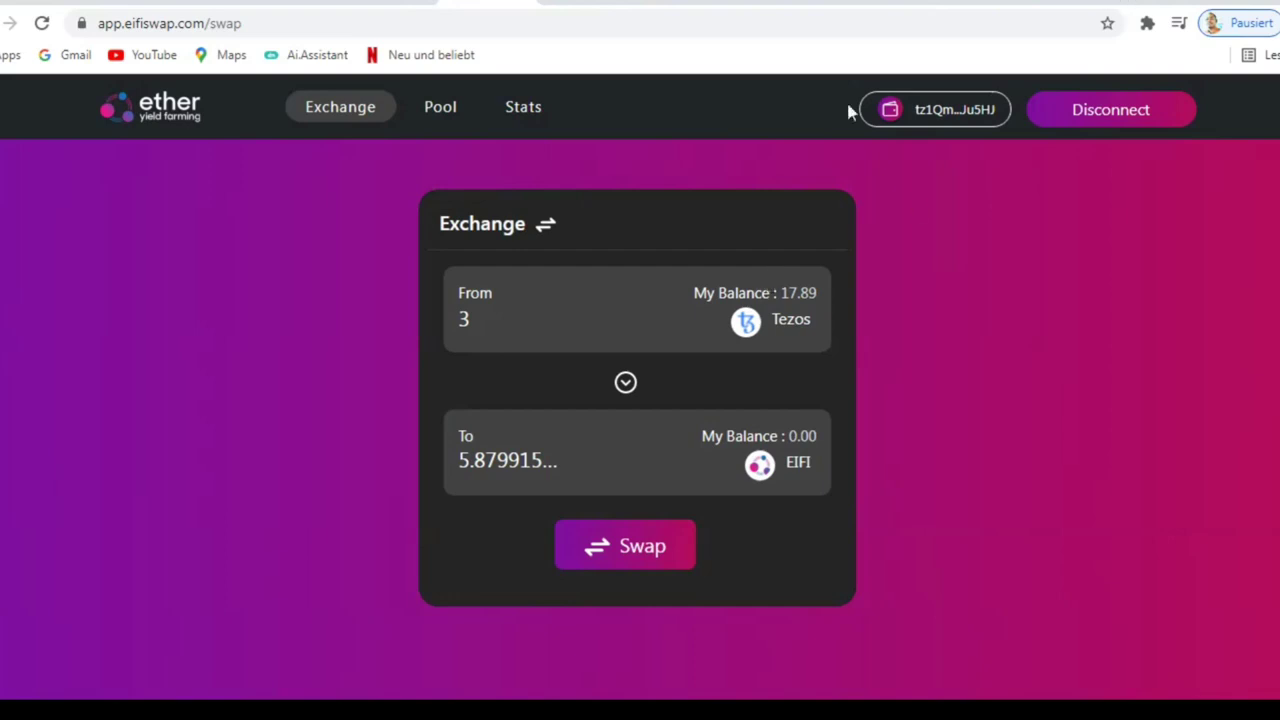
Open DEXTools in a new browser tab and highlight the current EIFI price in the WBNB/EiFI pair explorer
key("ctrl+t")
left_click(247, 21)
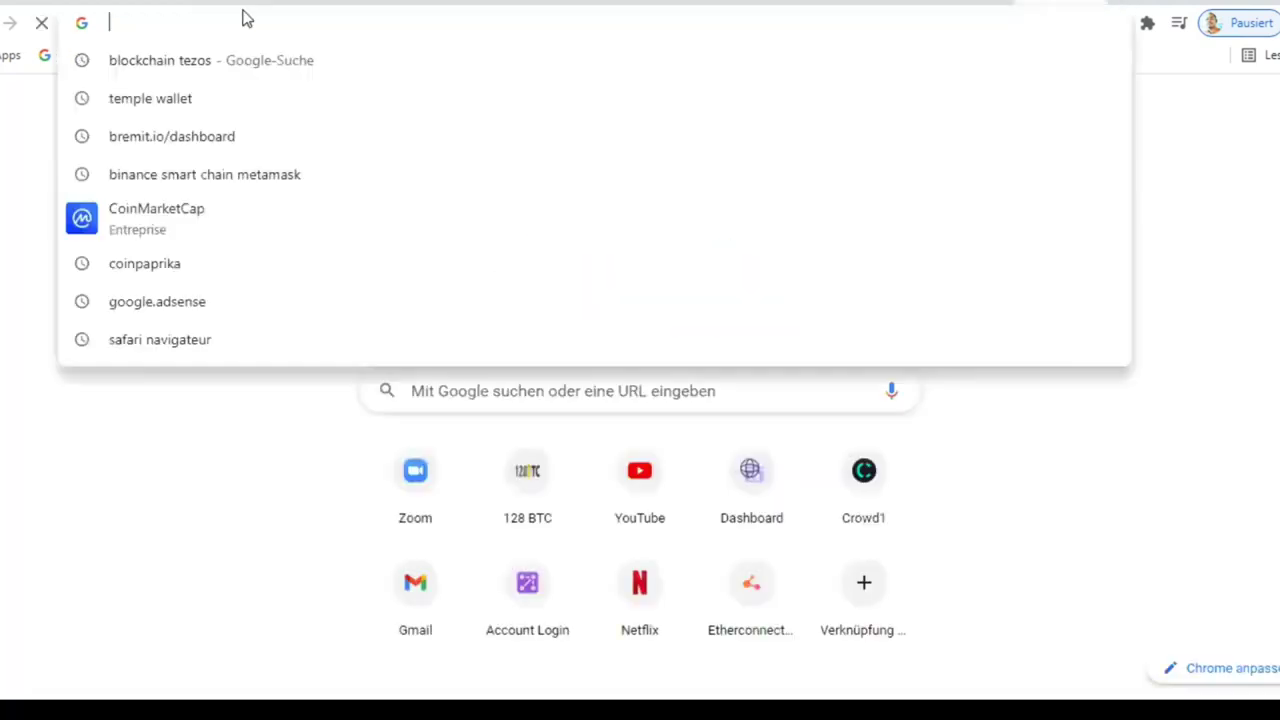
type("de")
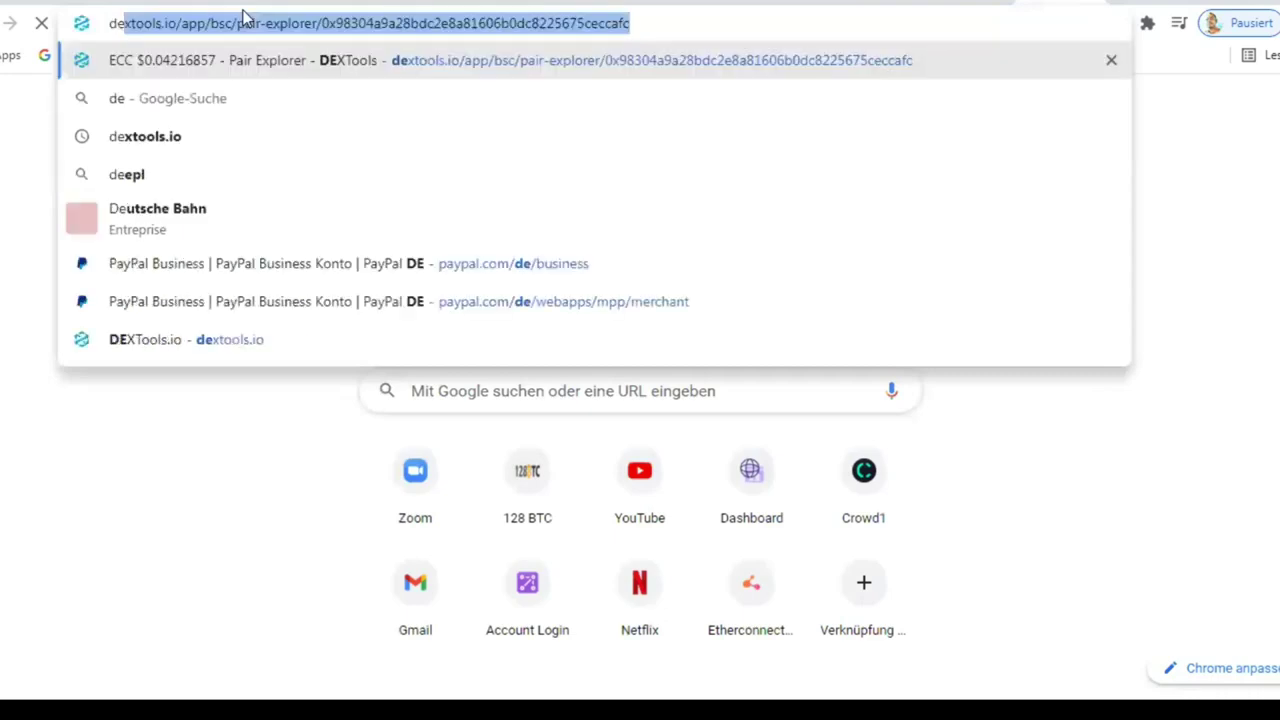
key("Return")
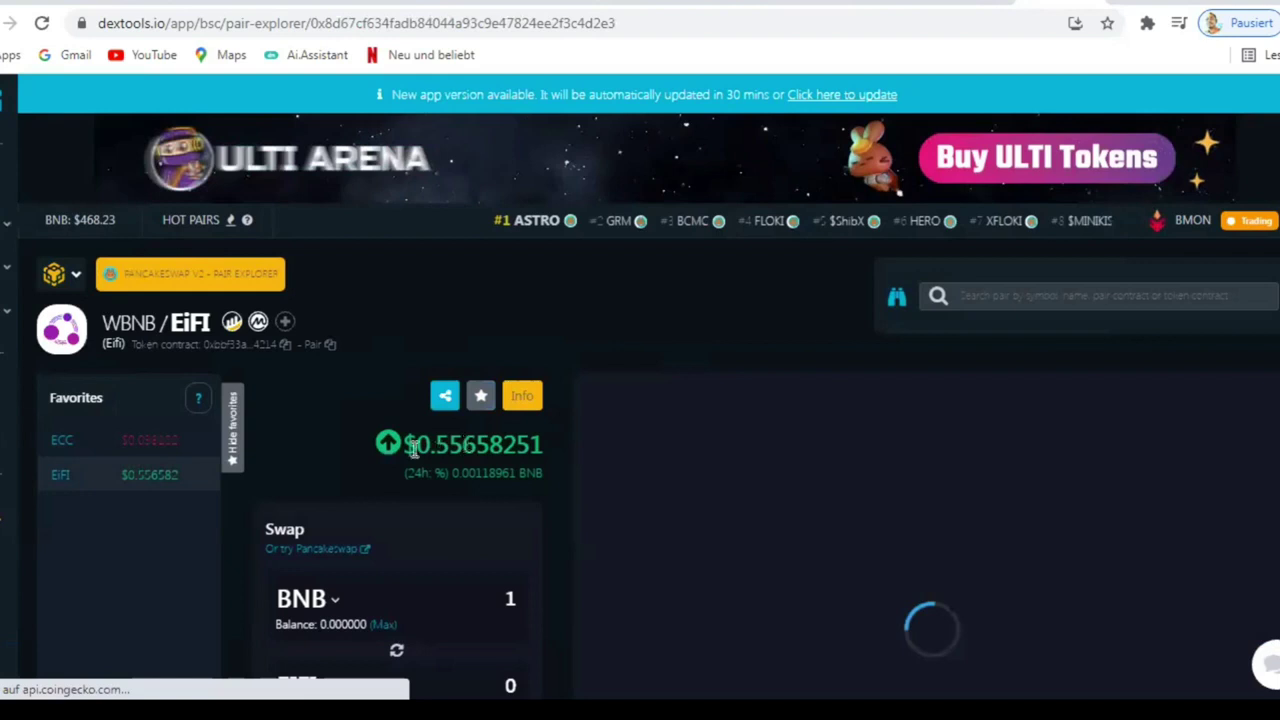
left_click_drag(416, 448, 413, 487)
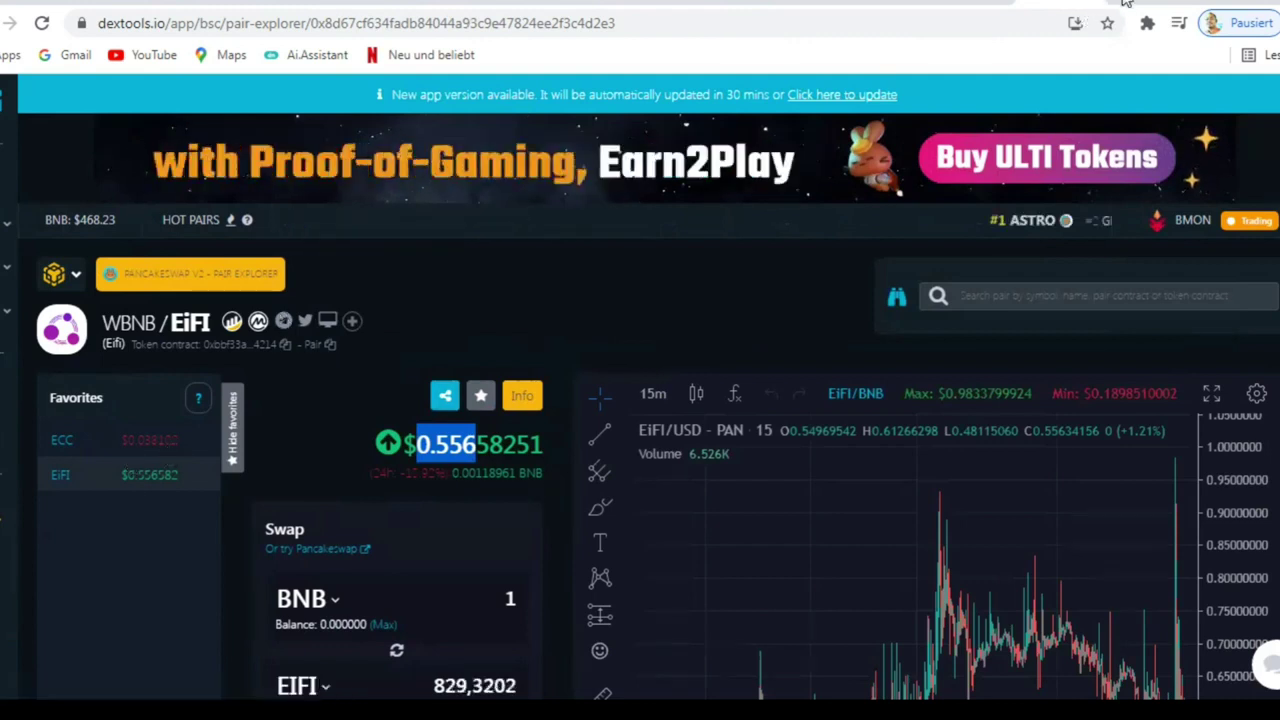
Open coinmarketcap.com in a new browser tab, search for "tez", and open the Tezos (XTZ) currency page
left_click(919, 18)
key("BackSpace")
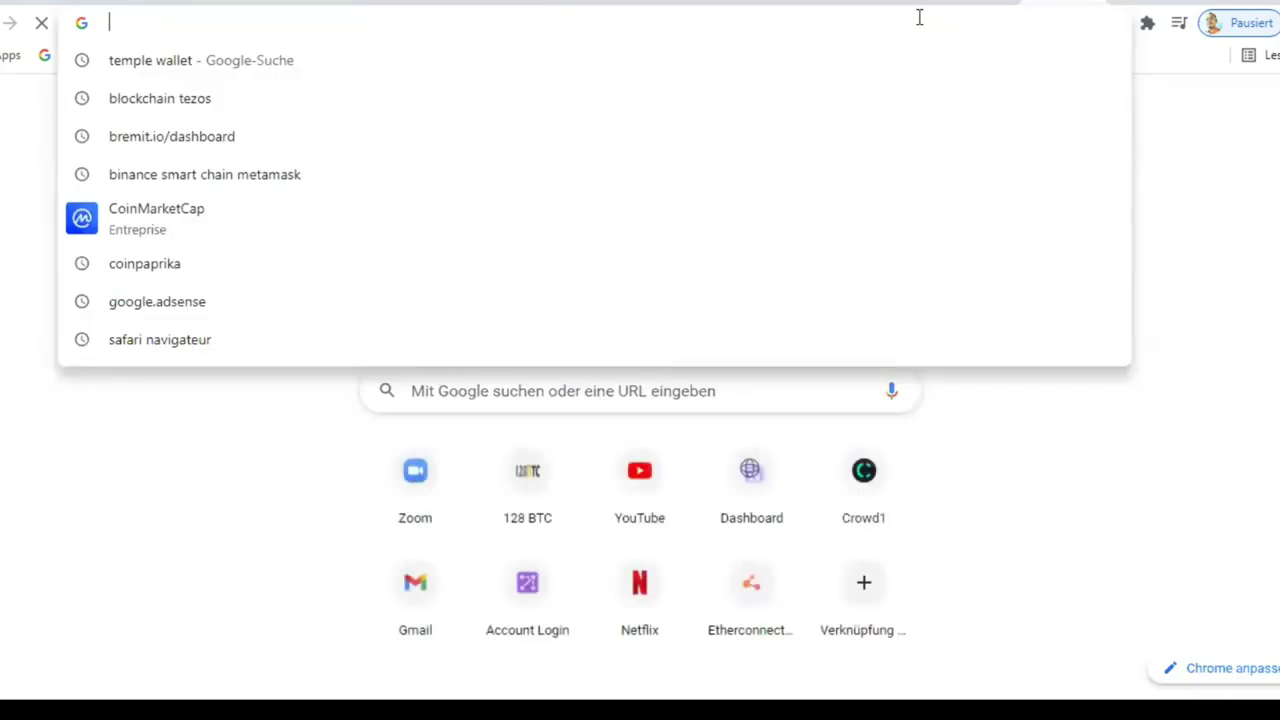
type("coinmarketcap.com")
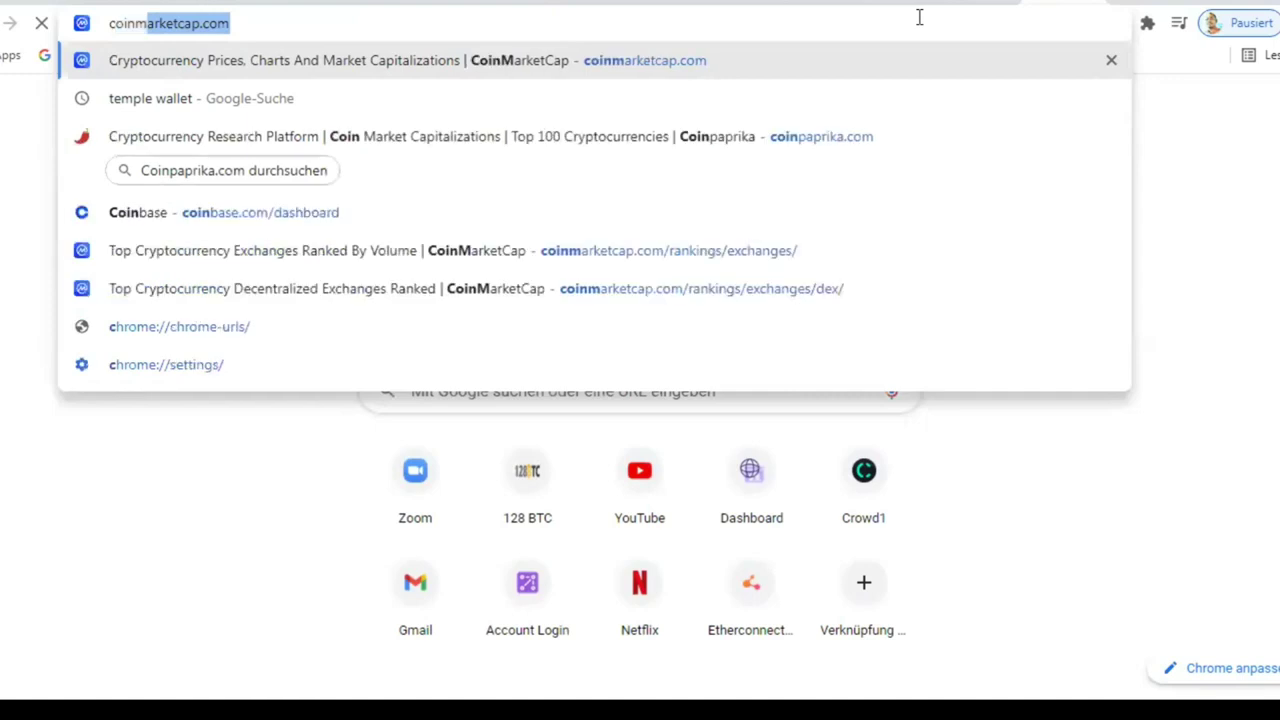
key("Return")
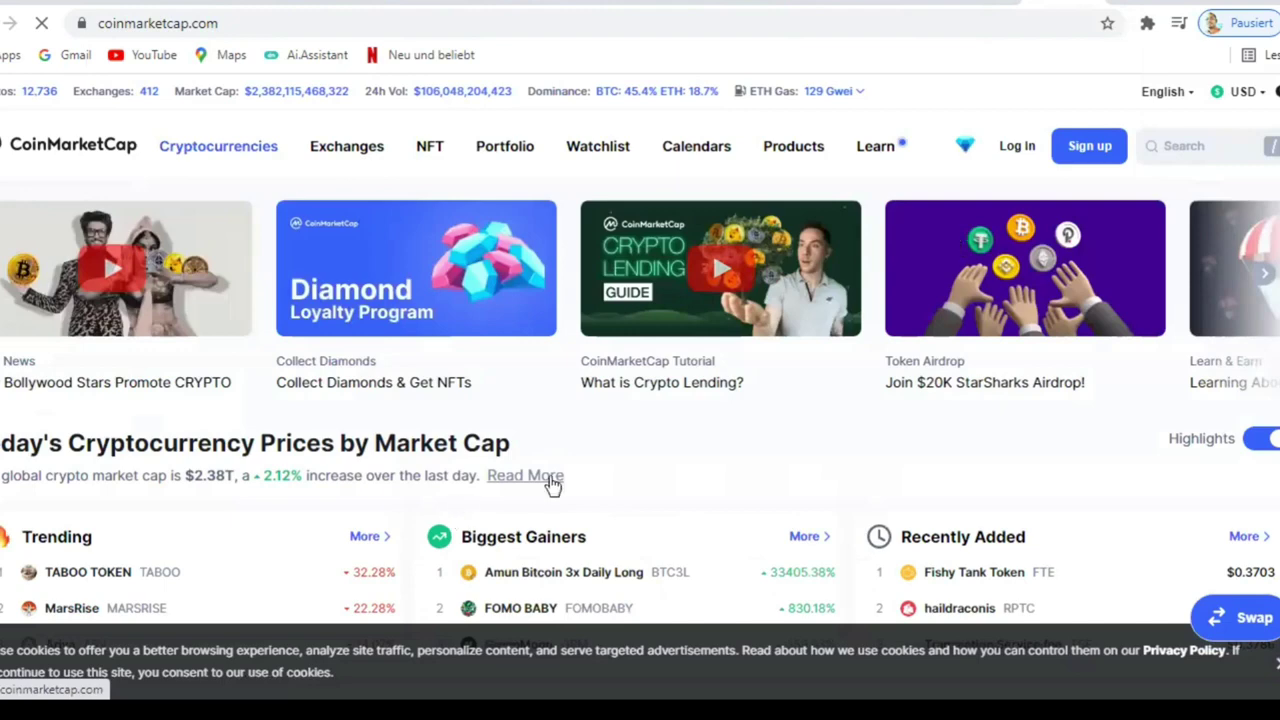
scroll(551, 483, "down", 2)
scroll(766, 410, "up", 1)
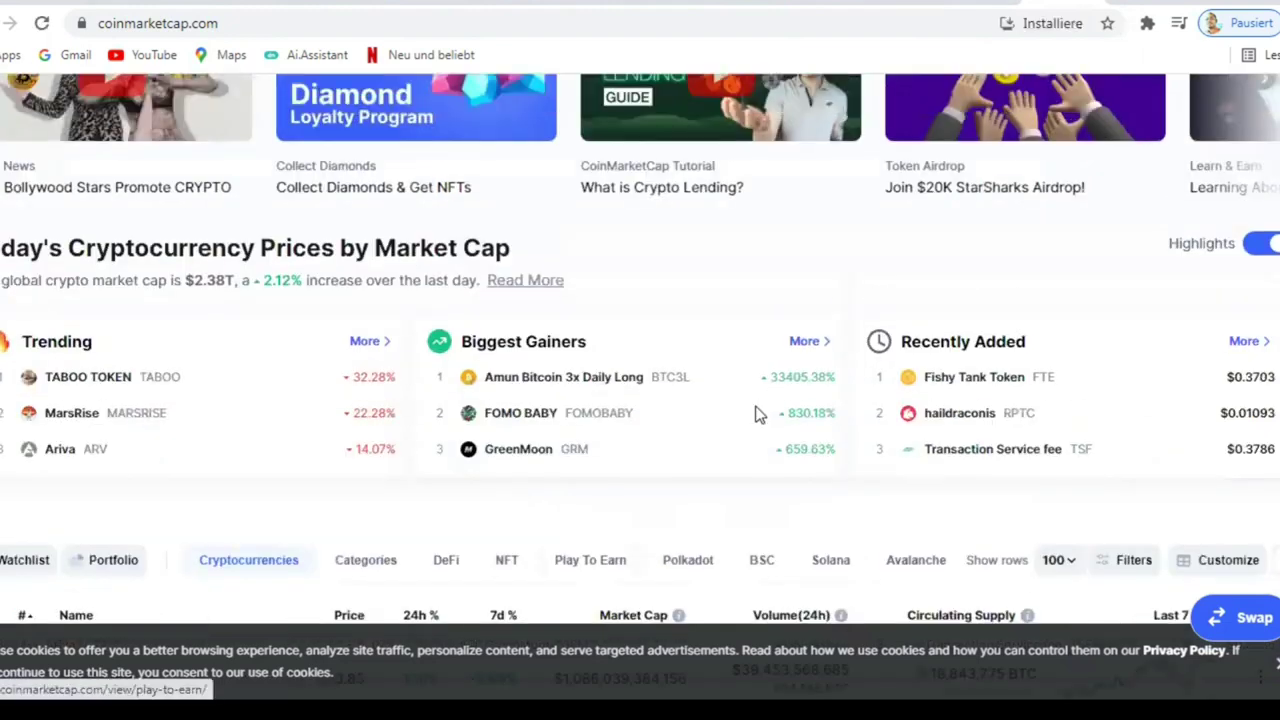
scroll(758, 415, "up", 2)
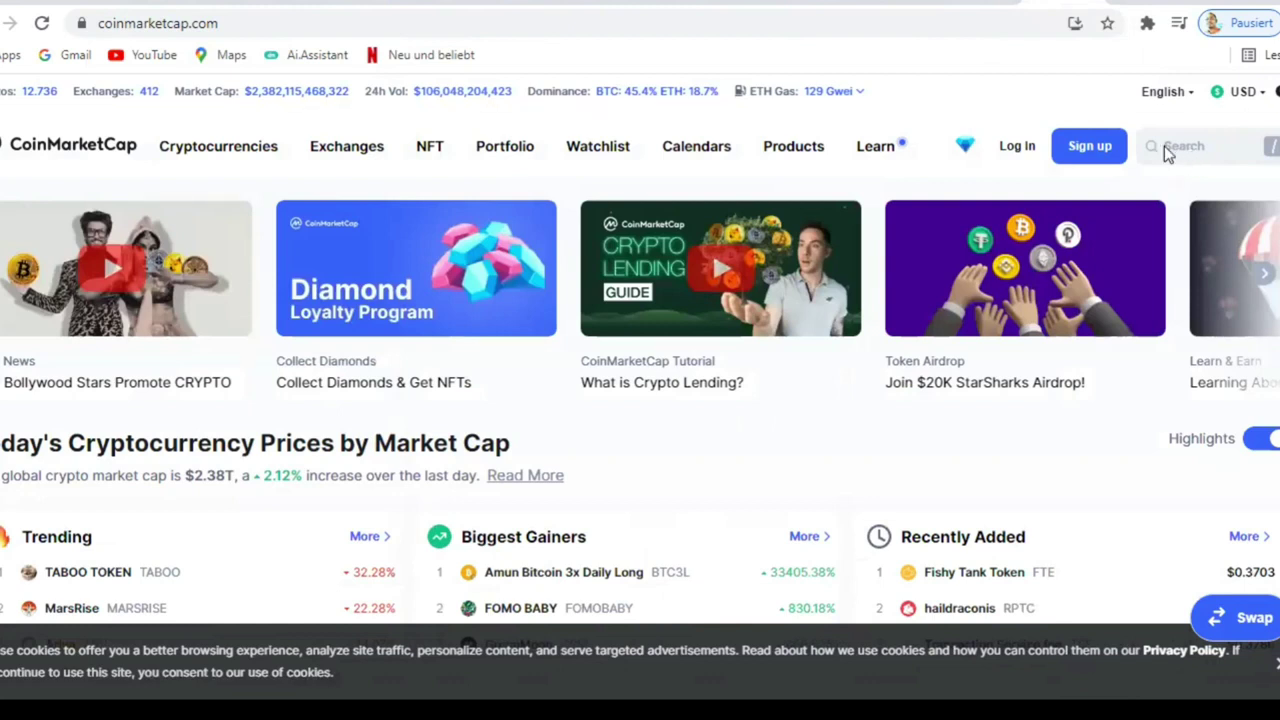
left_click(1188, 148)
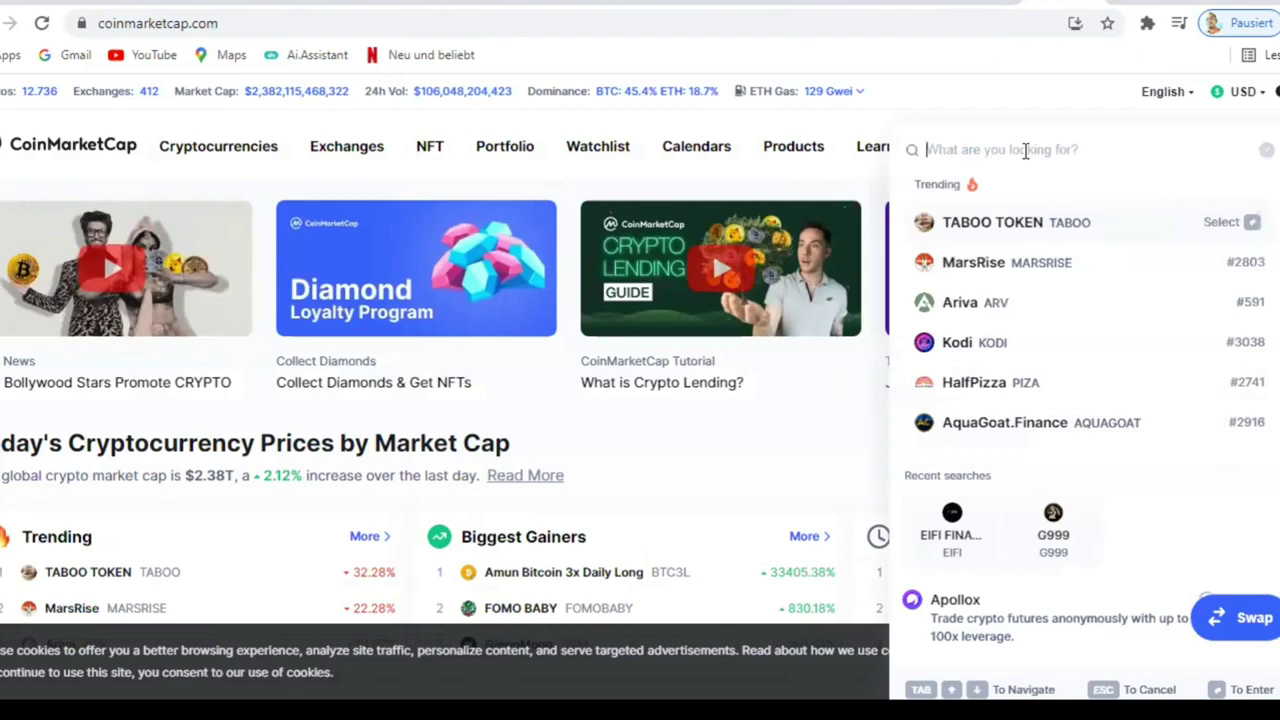
type("tez")
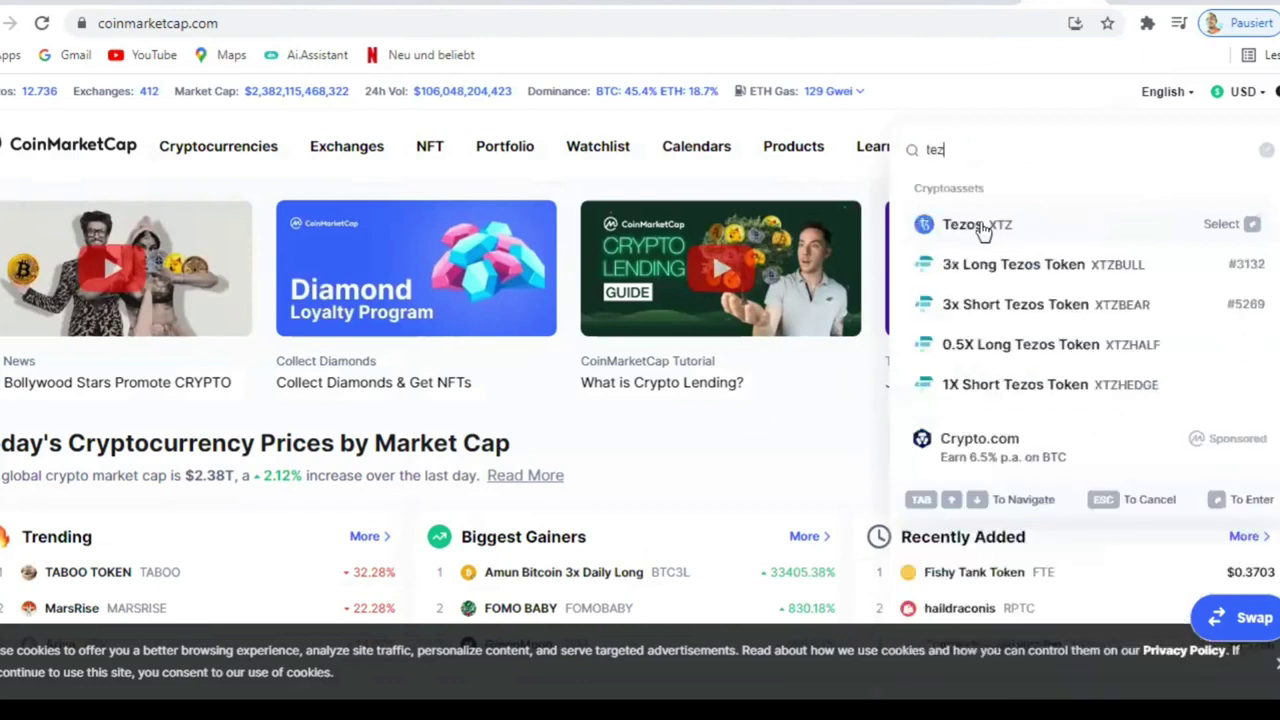
left_click(983, 228)
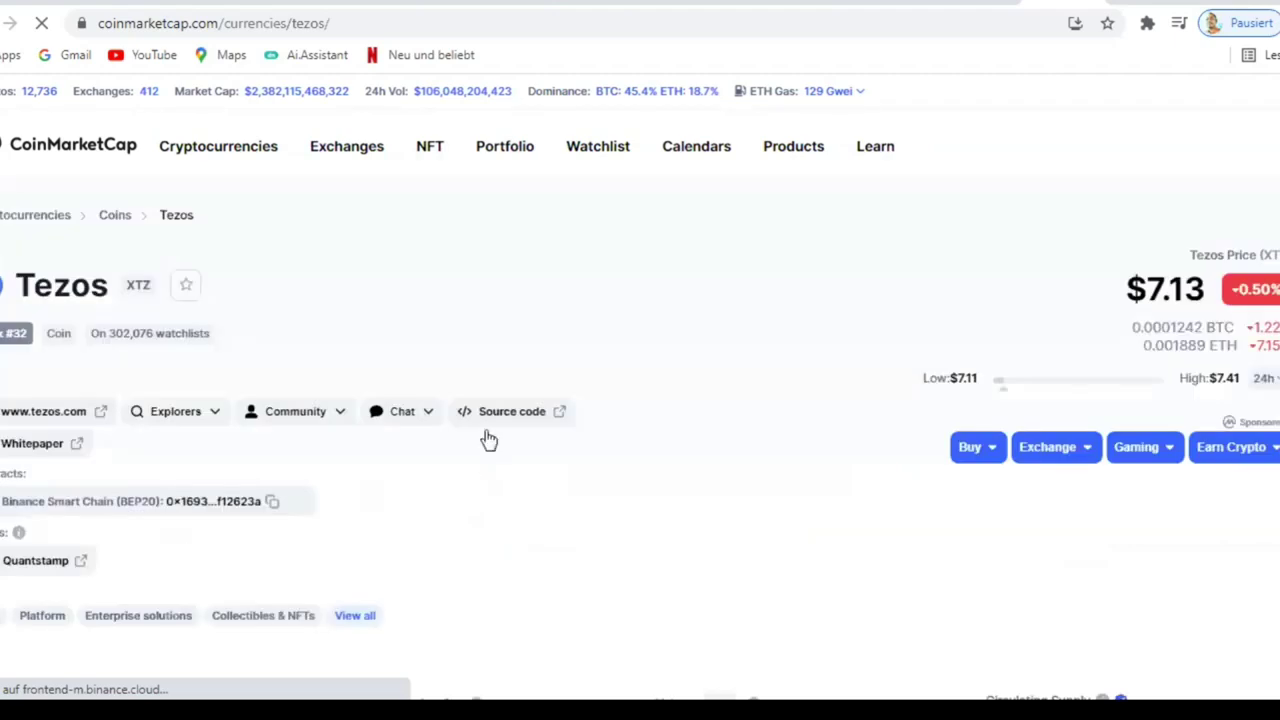
Examine the Tezos price, the Tezos to USD chart and the XTZ to USD converter on the currency page
scroll(700, 350, "down", 2)
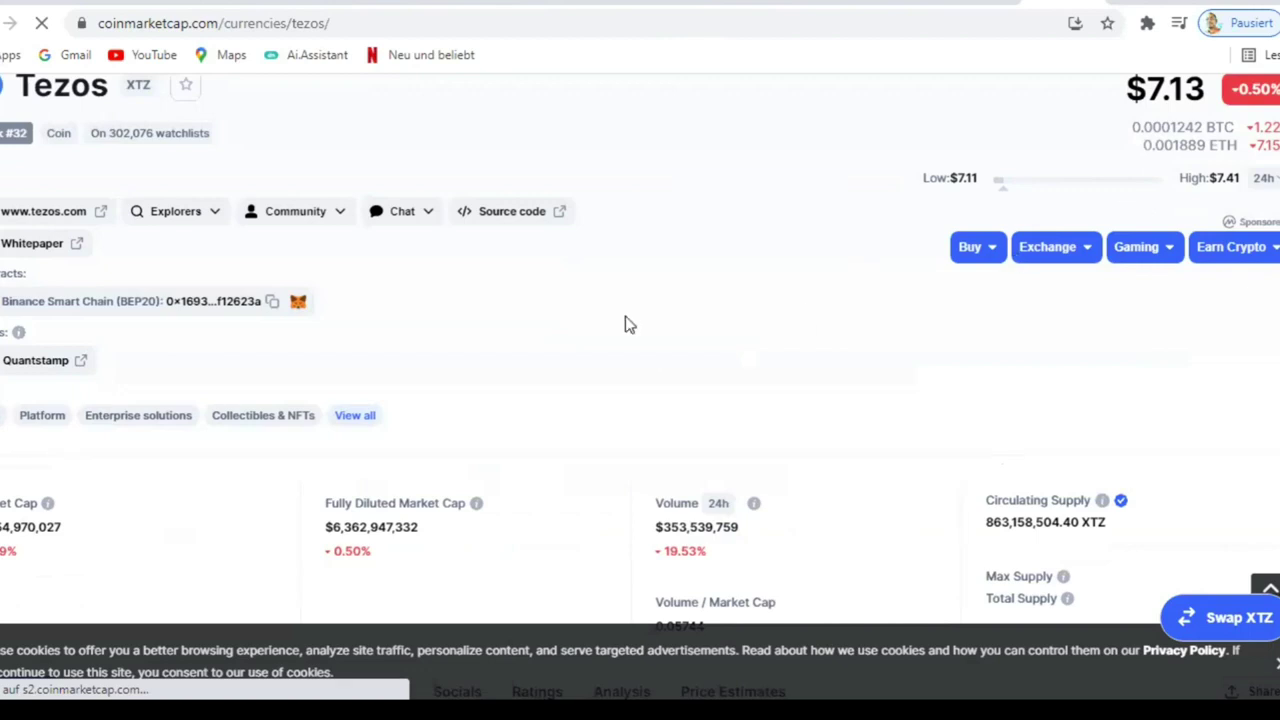
scroll(1032, 278, "up", 1)
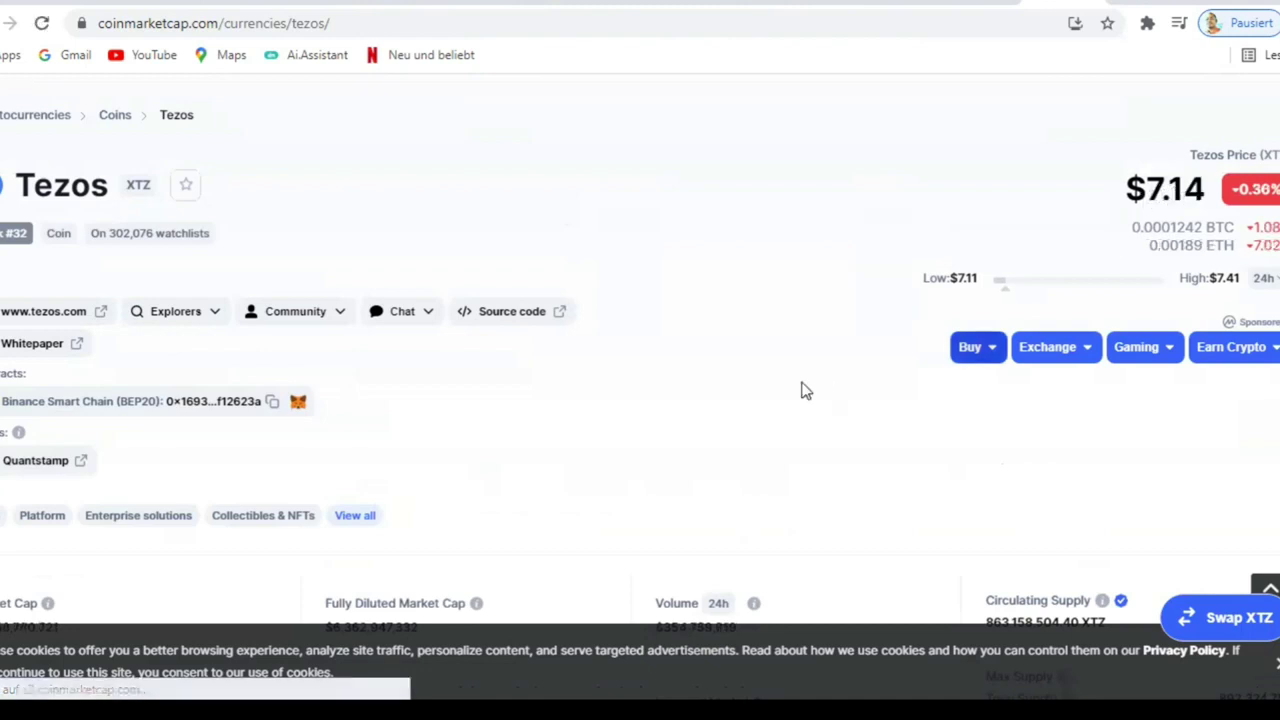
scroll(609, 439, "down", 1)
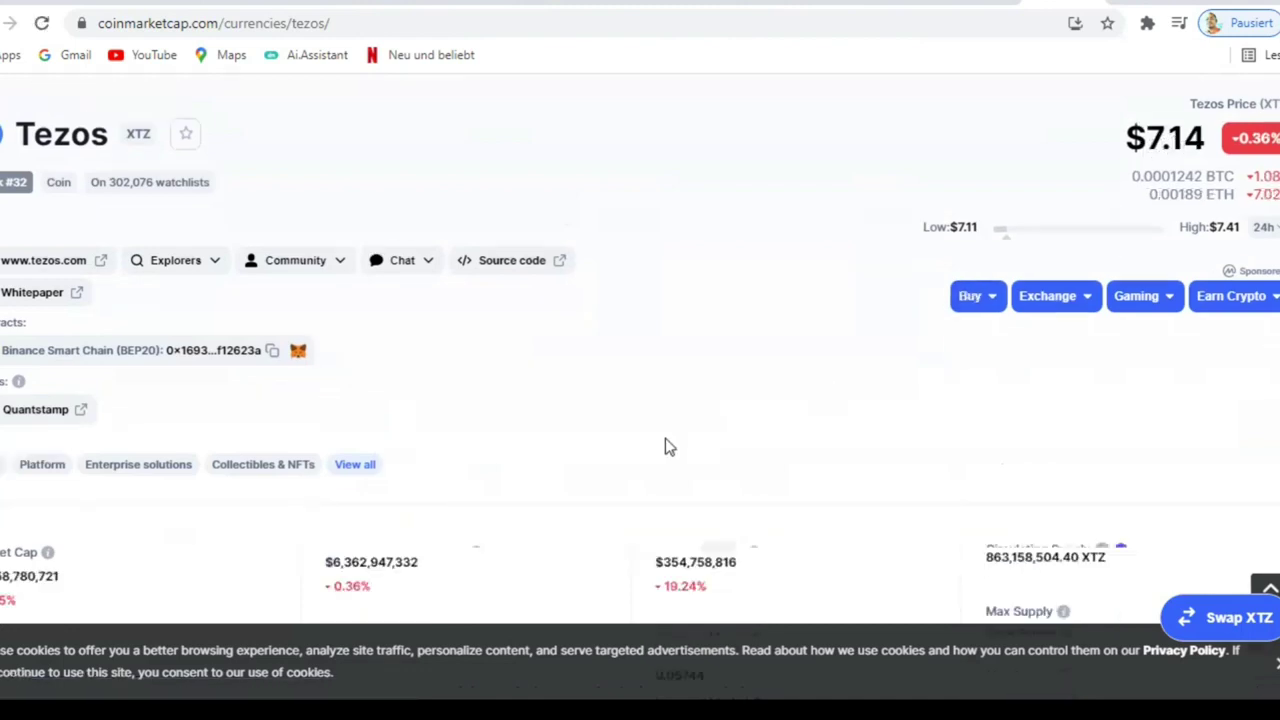
scroll(669, 440, "down", 1)
scroll(775, 380, "down", 5)
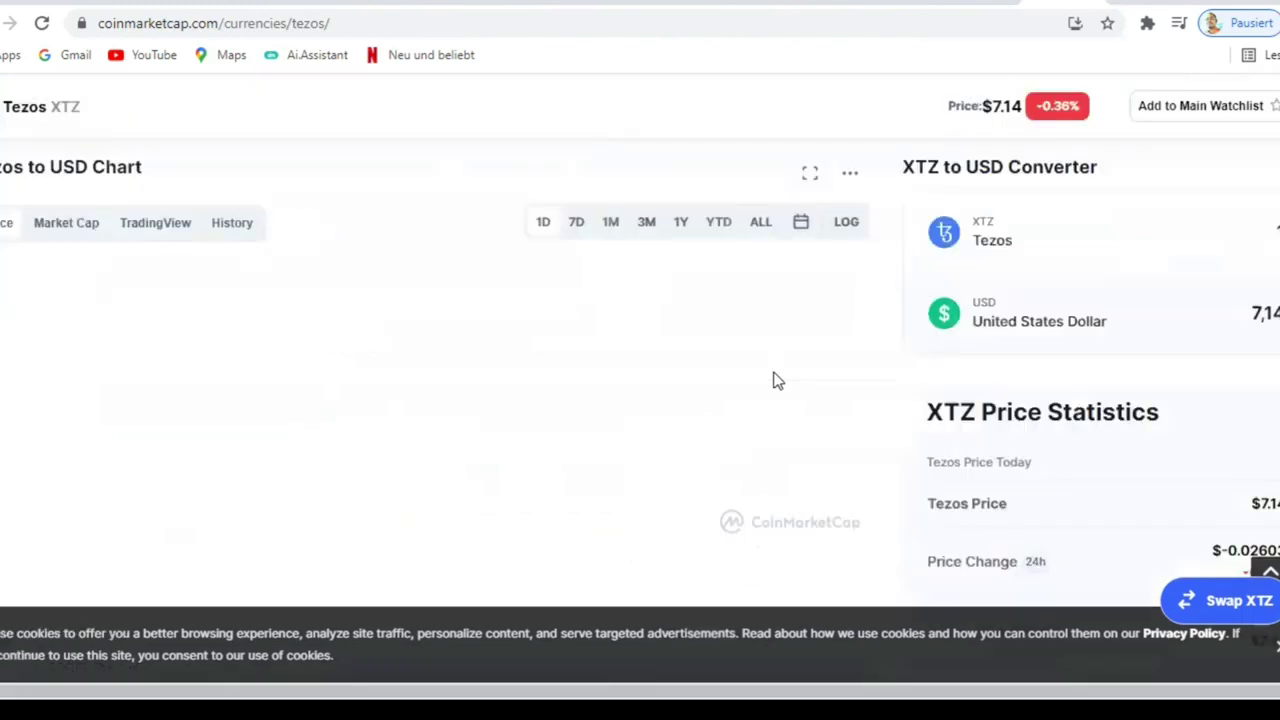
scroll(775, 380, "down", 2)
scroll(965, 360, "up", 3)
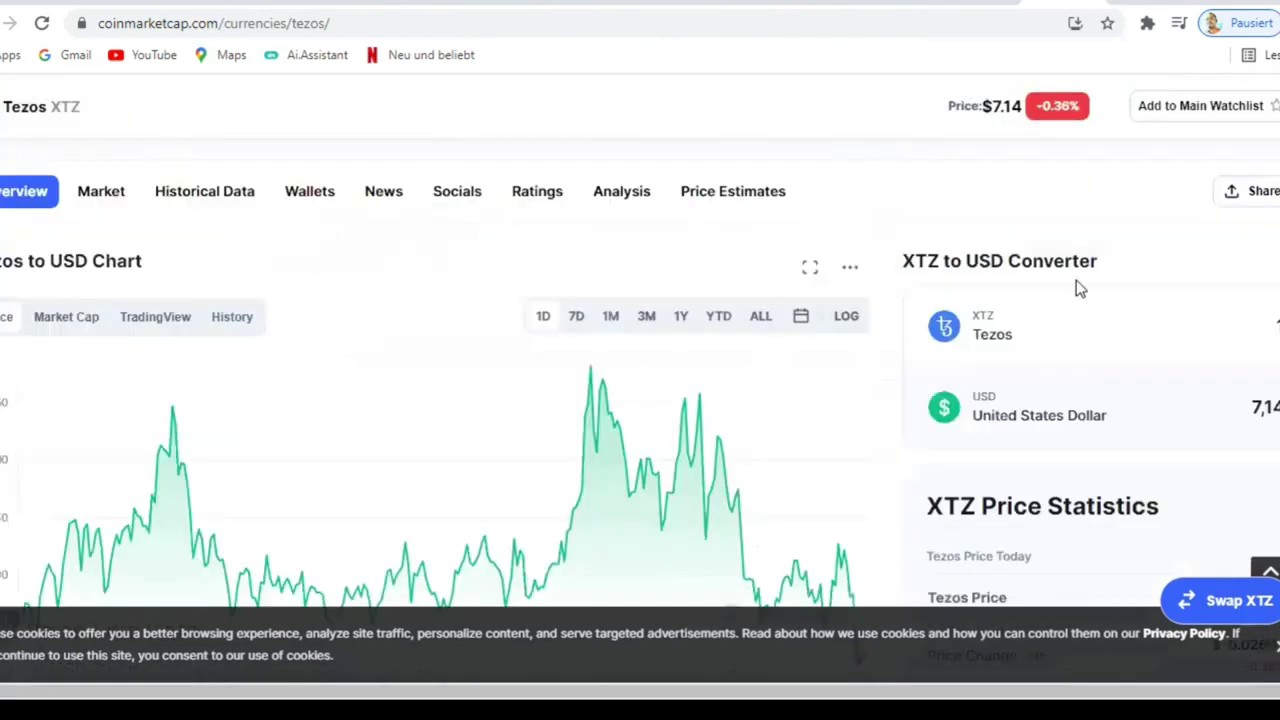
scroll(1110, 270, "down", 2)
scroll(1054, 270, "up", 1)
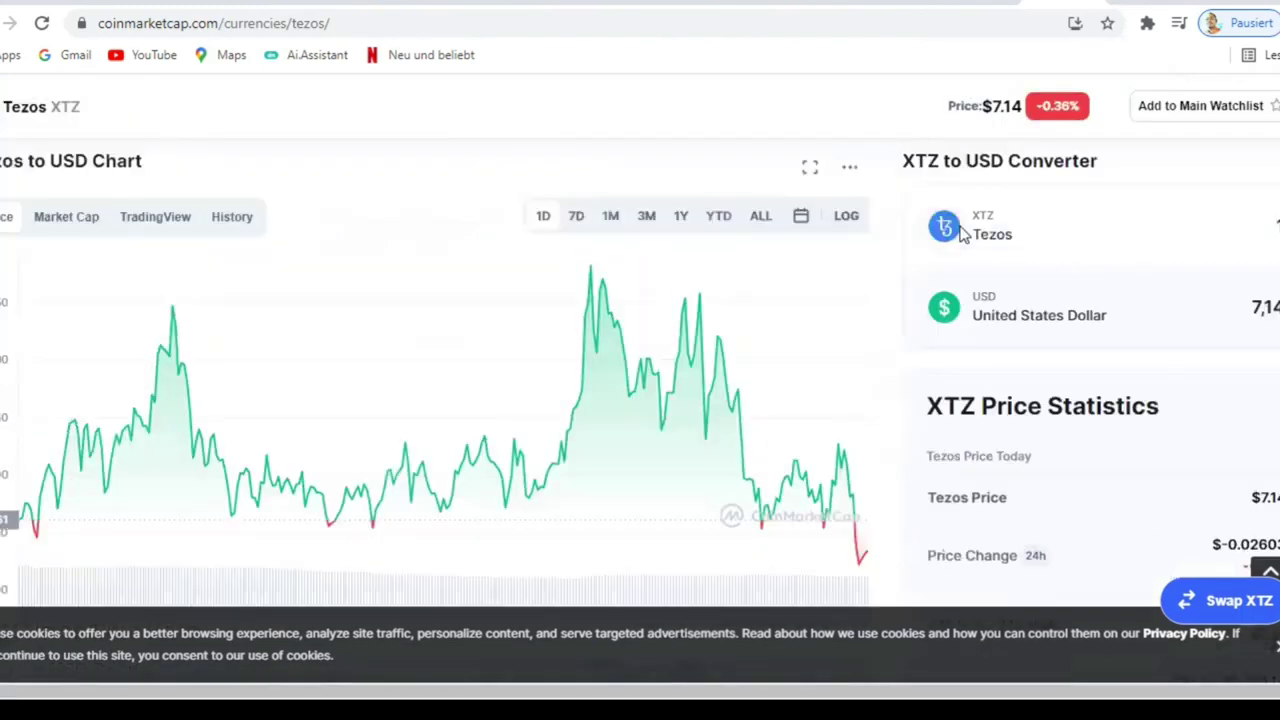
left_click_drag(1112, 344, 1274, 330)
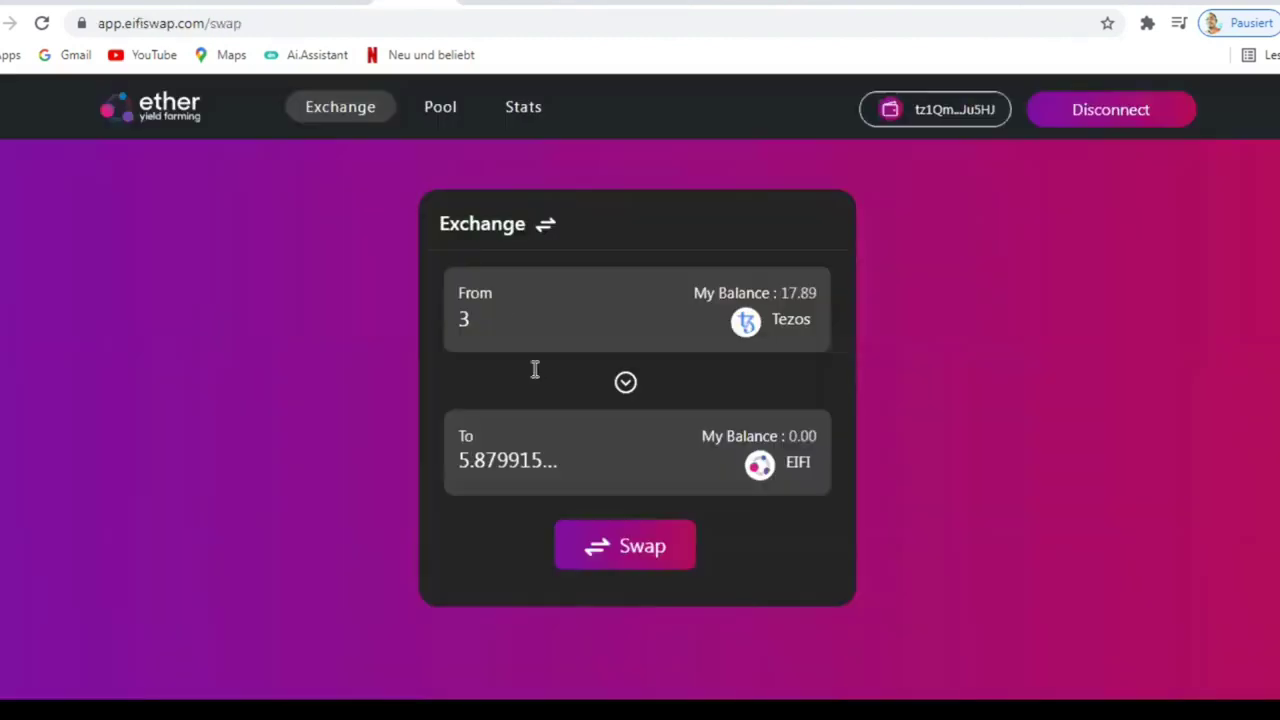
Return to the EIFI exchange, reload it, and set up a swap of 1 Tezos with EIFI as the To token
left_click(505, 304)
key("BackSpace")
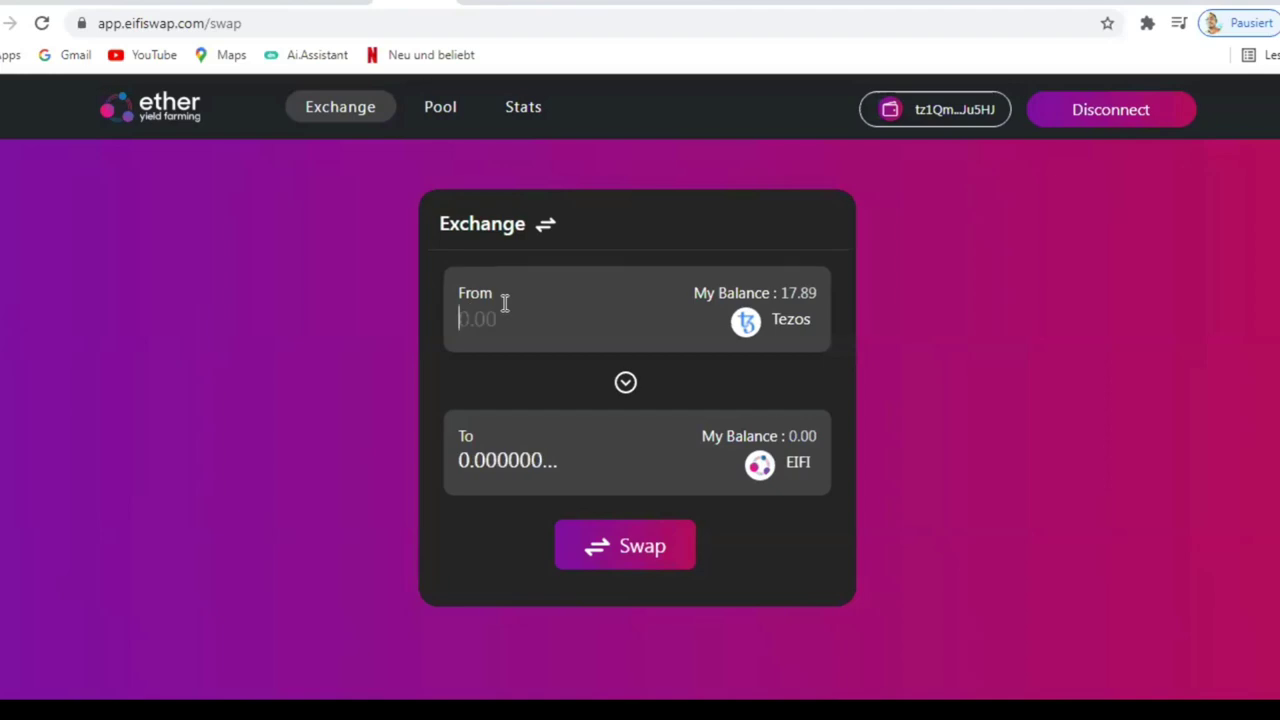
type("1")
left_click(42, 22)
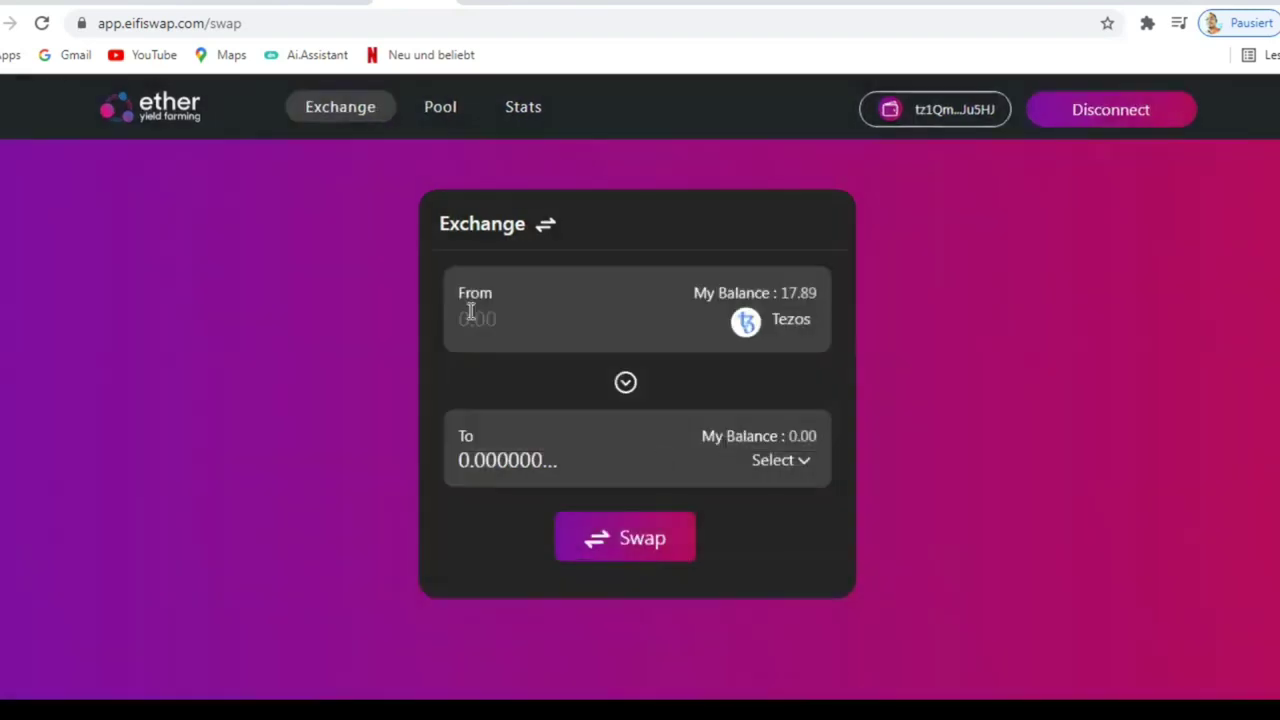
left_click(470, 312)
type("1")
left_click(783, 466)
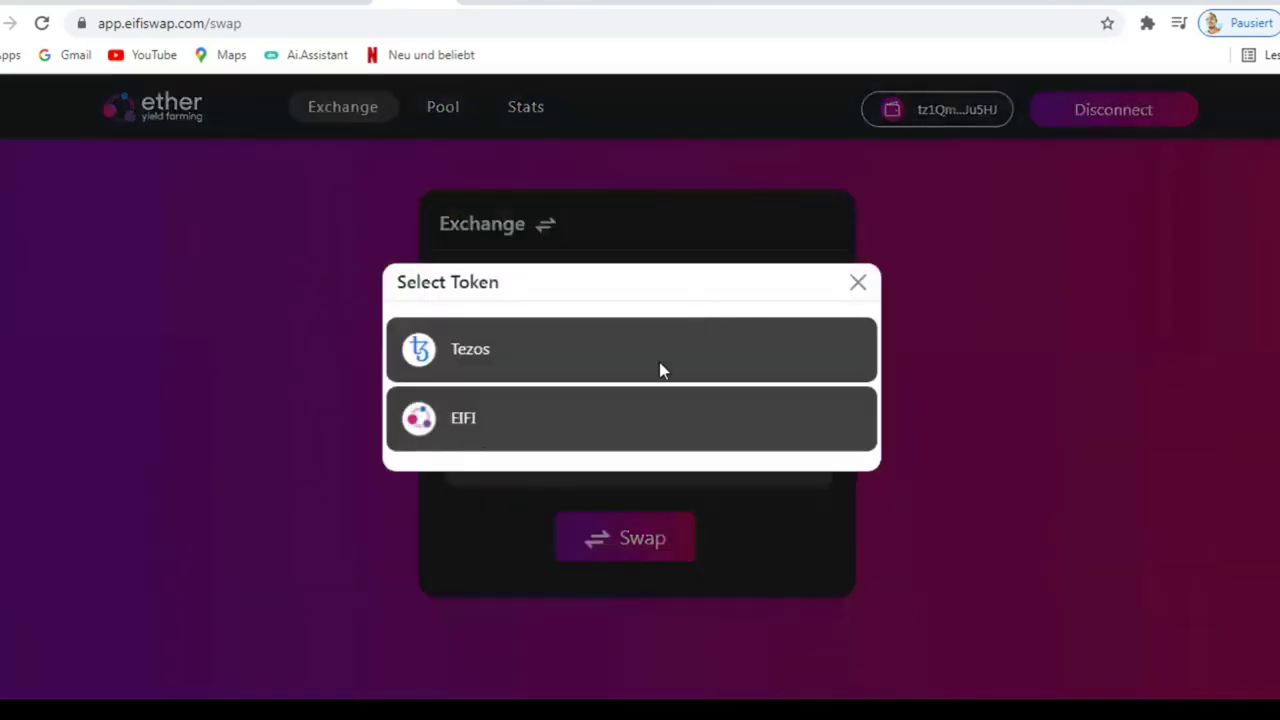
left_click(705, 332)
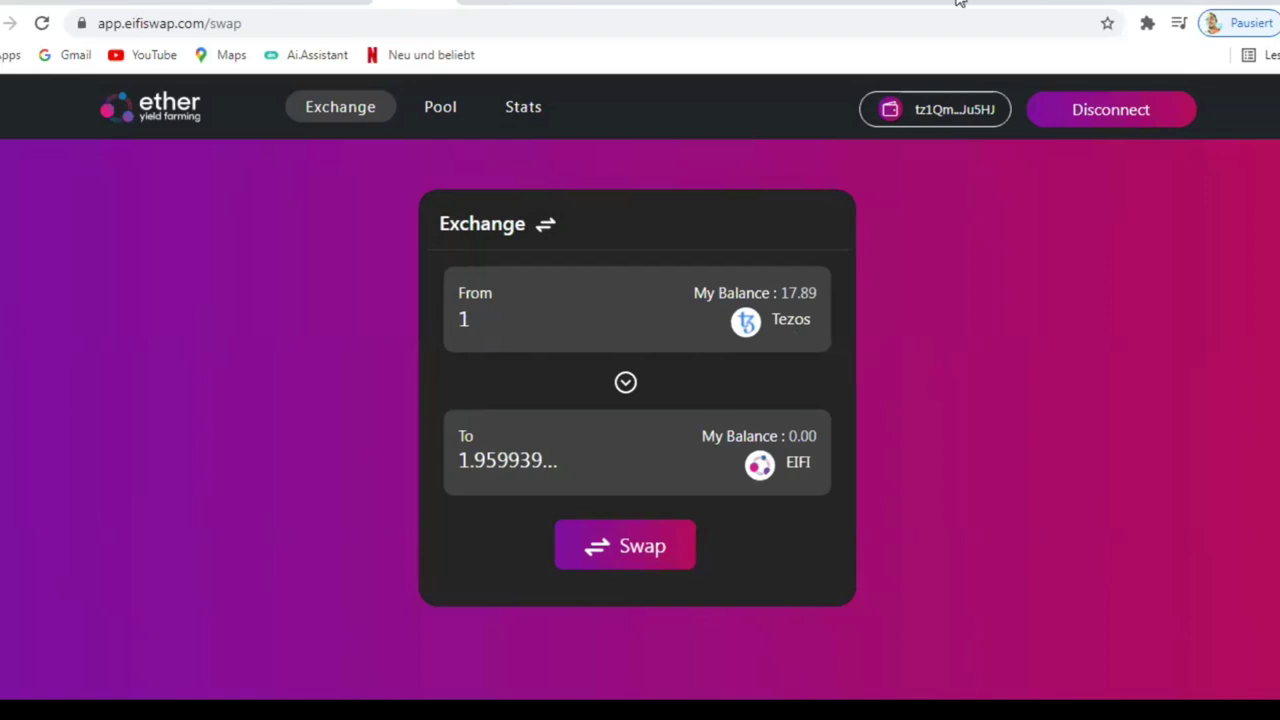
Compare the Tezos price on CoinMarketCap with the EIFI price on DEXTools
left_click(1066, 5)
left_click(1066, 5)
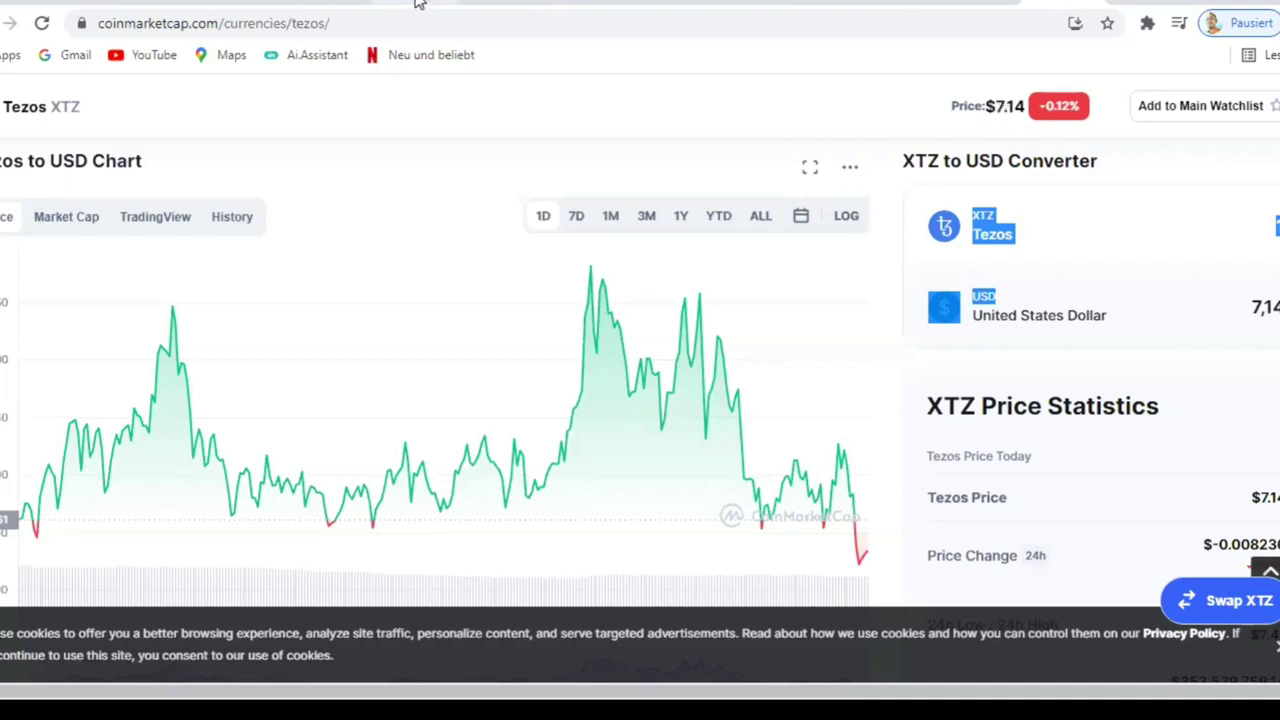
left_click(1000, 5)
key("ctrl+Tab")
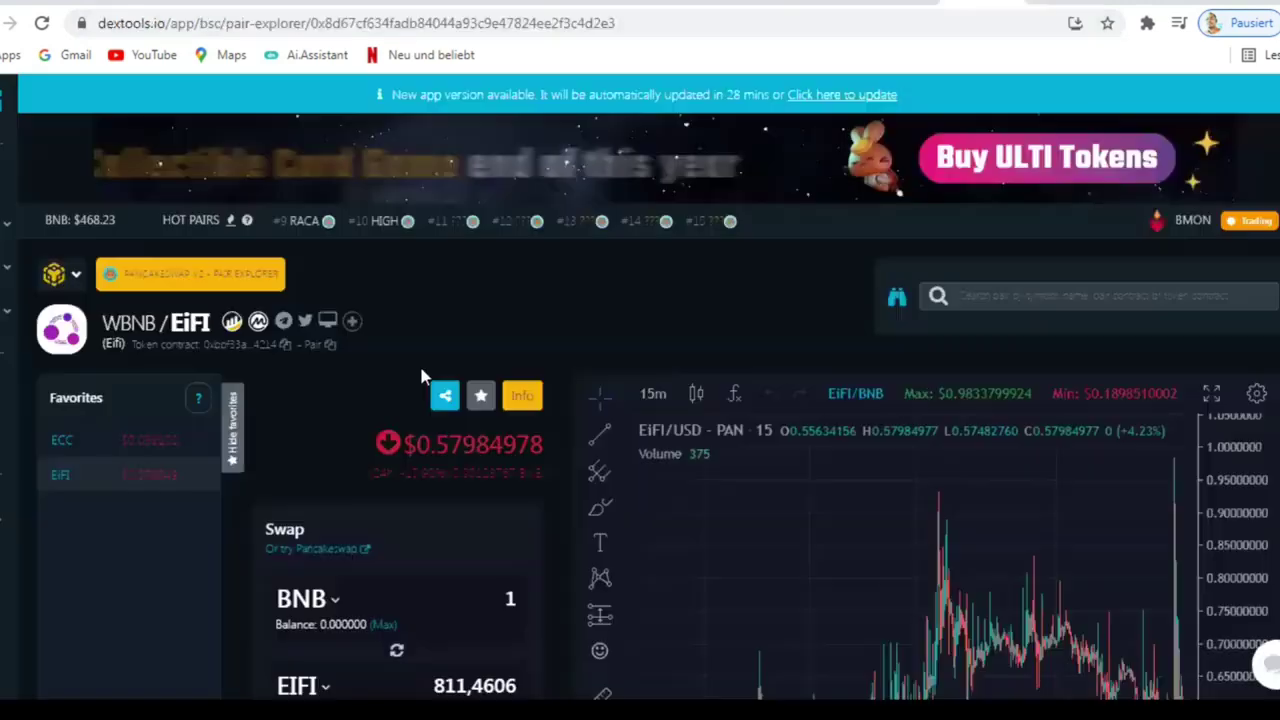
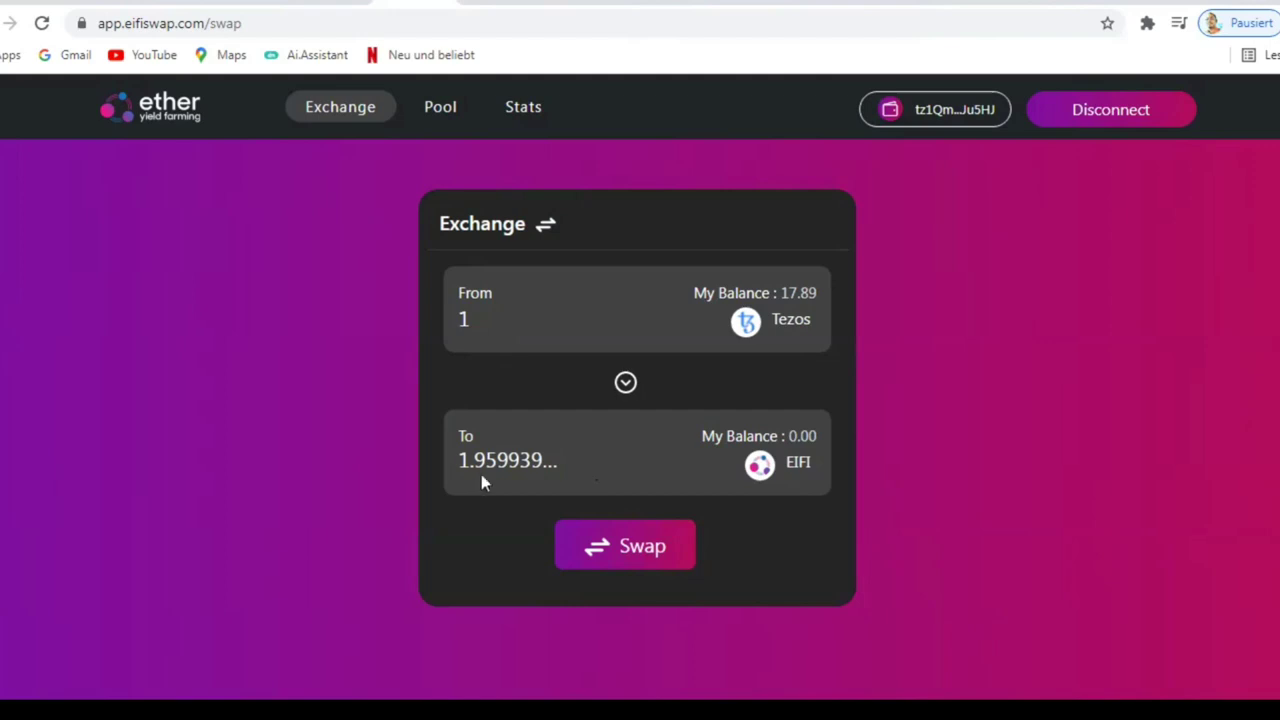
Swap 1 Tezos for EIFI with confirmation in the Temple wallet, and select Tezos as the From token again
left_click(645, 540)
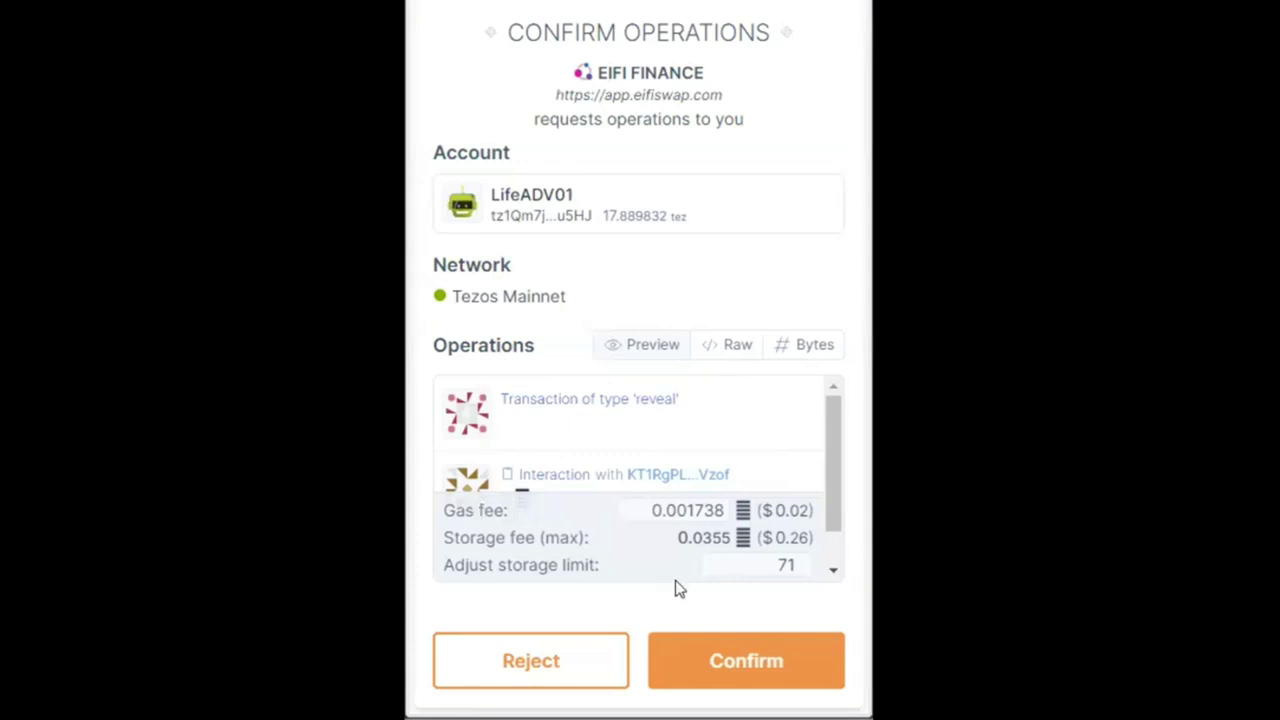
left_click(763, 671)
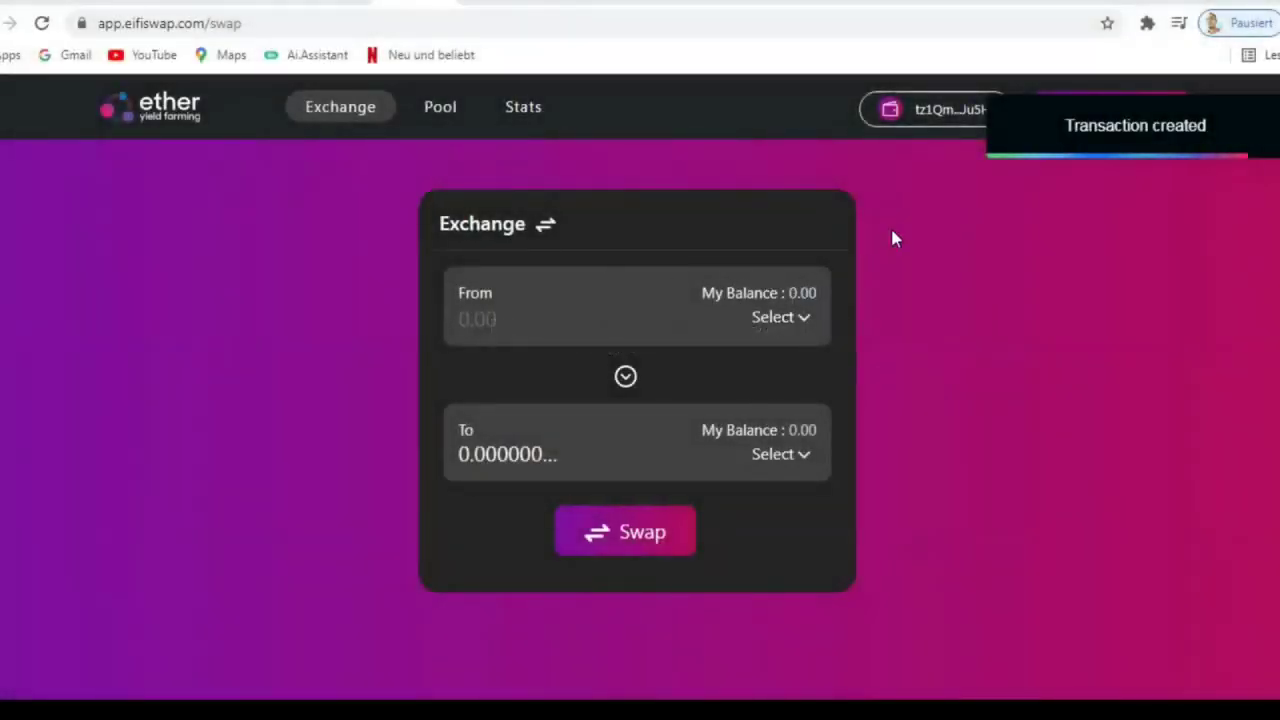
left_click(788, 320)
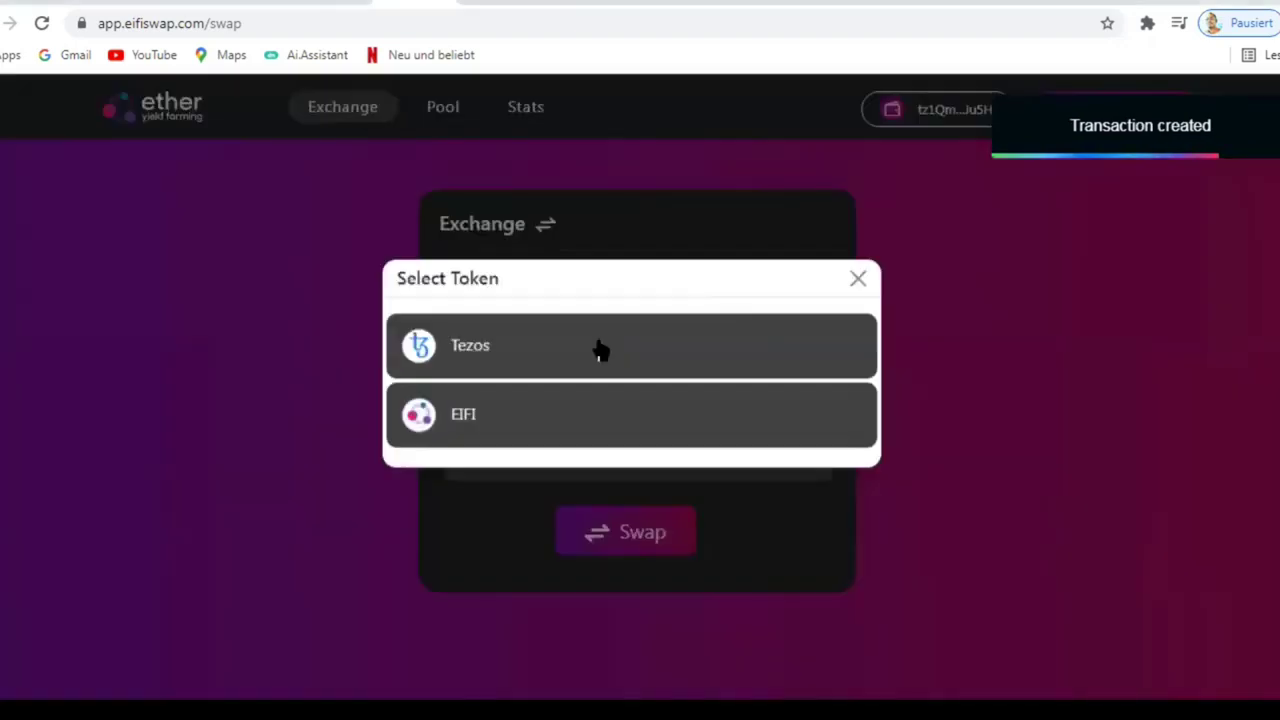
left_click(609, 347)
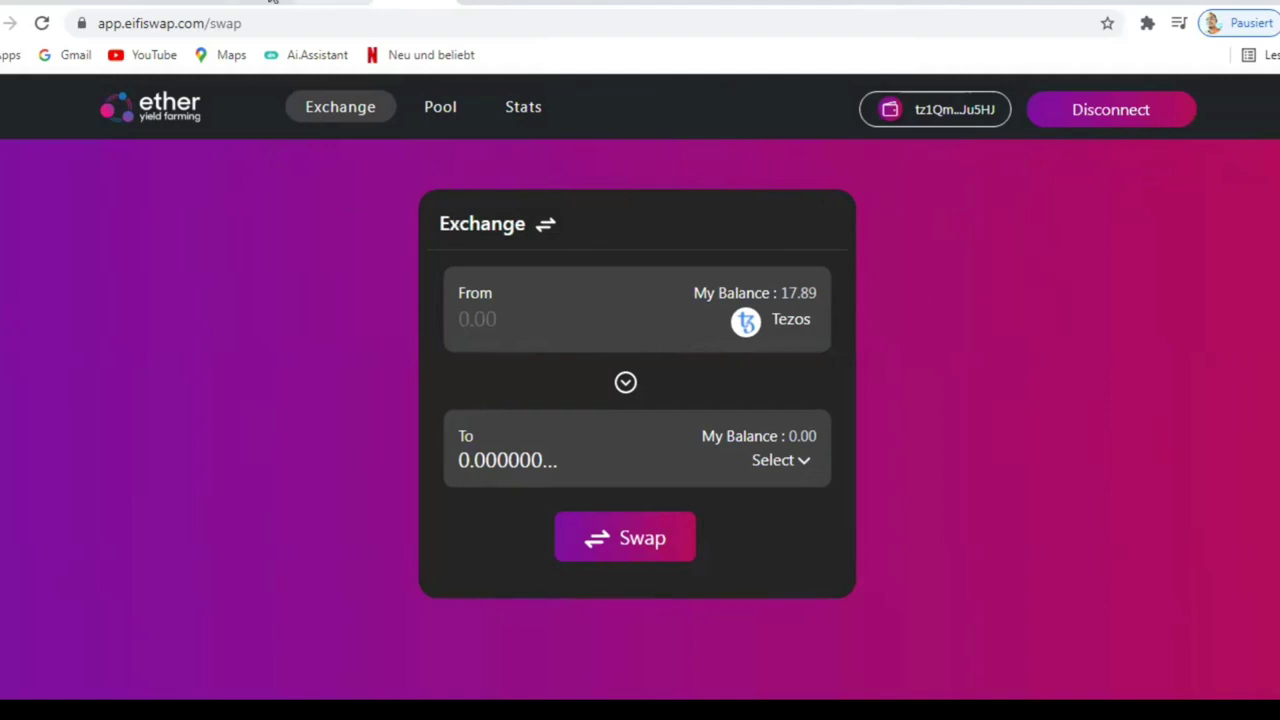
Switch to the Temple wallet and check the Tezos balance and the token list
key("ctrl+Tab")
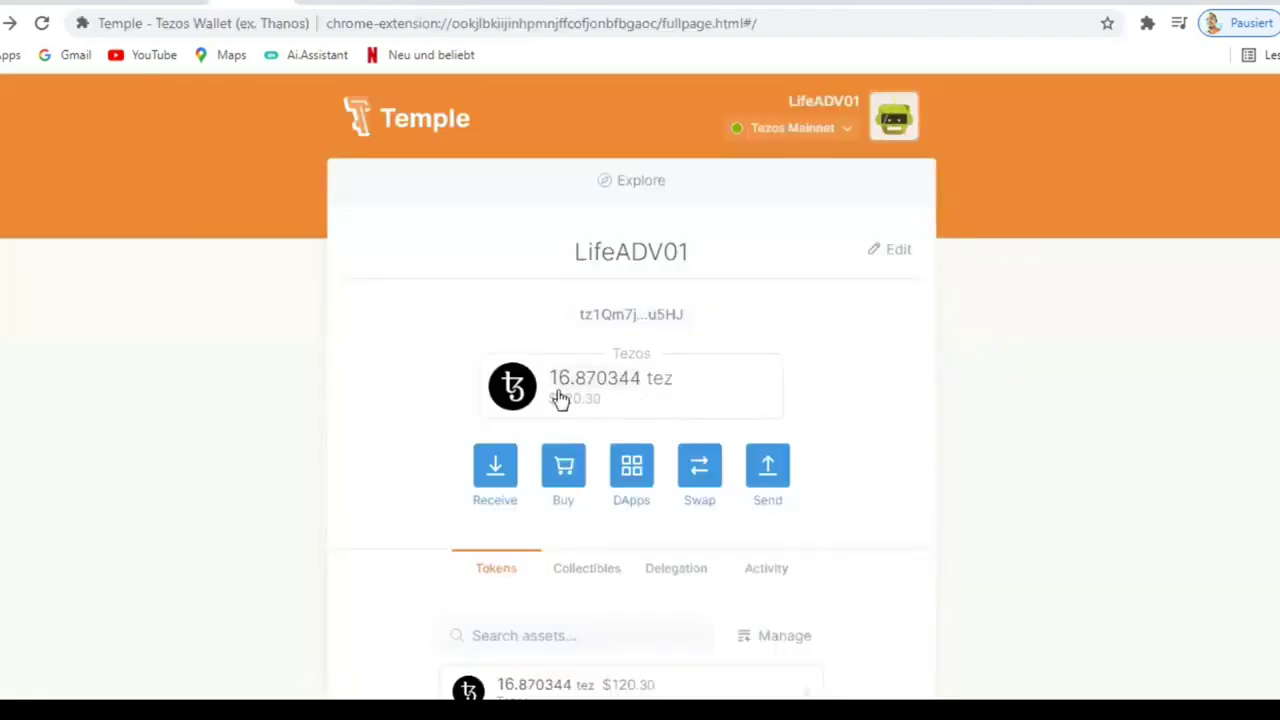
left_click_drag(551, 380, 651, 383)
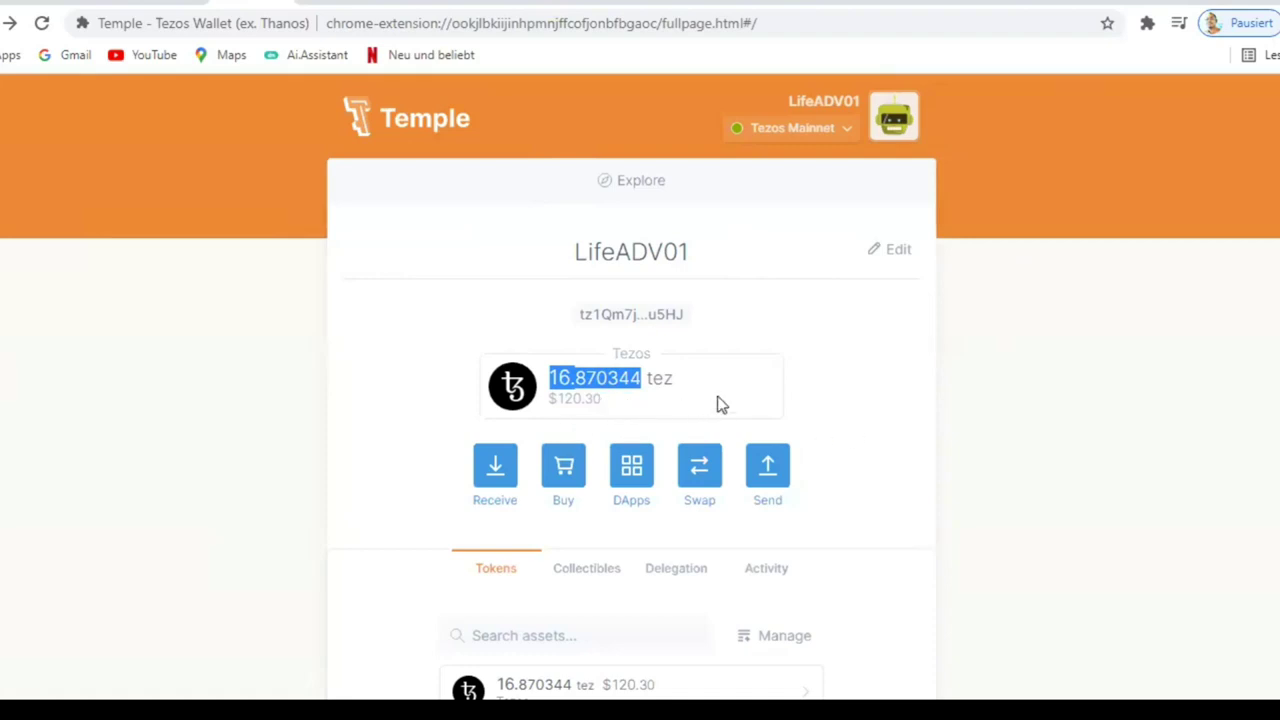
scroll(720, 403, "down", 3)
scroll(720, 403, "down", 1)
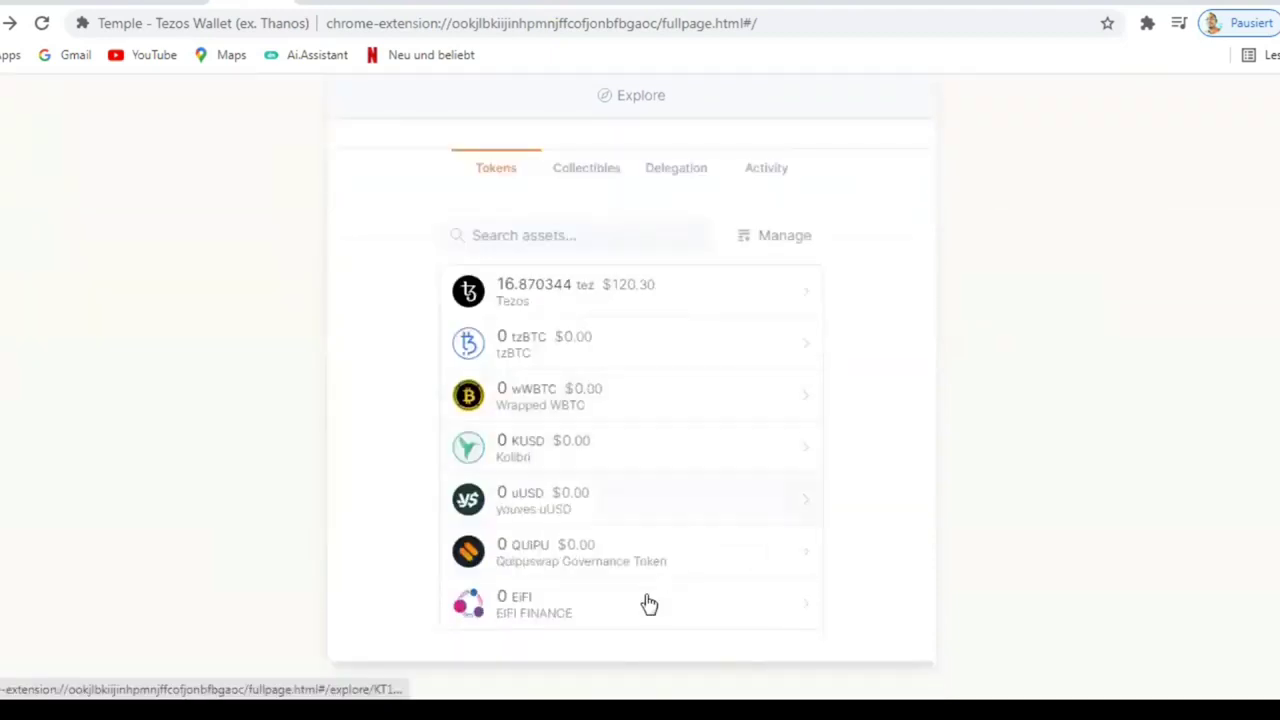
scroll(726, 509, "up", 4)
scroll(707, 340, "down", 1)
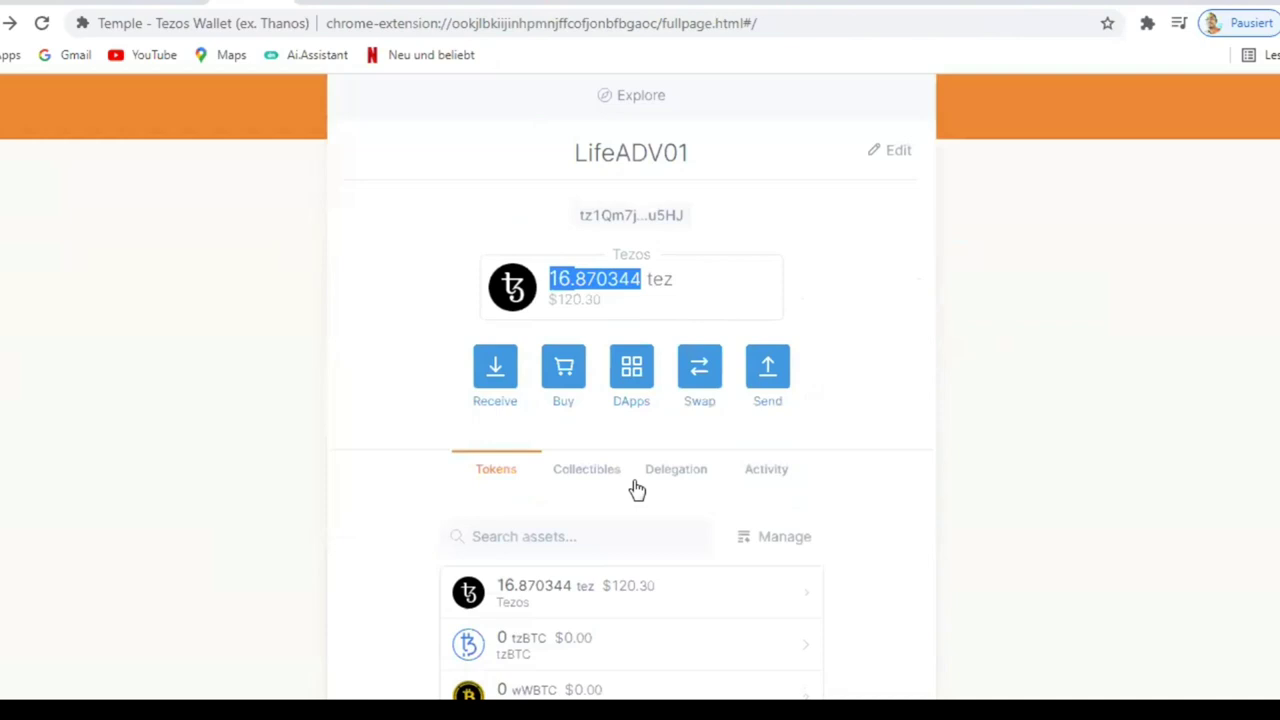
scroll(636, 489, "down", 3)
Open the EIFI token's details in the wallet and check the received EIFI balance
left_click(620, 571)
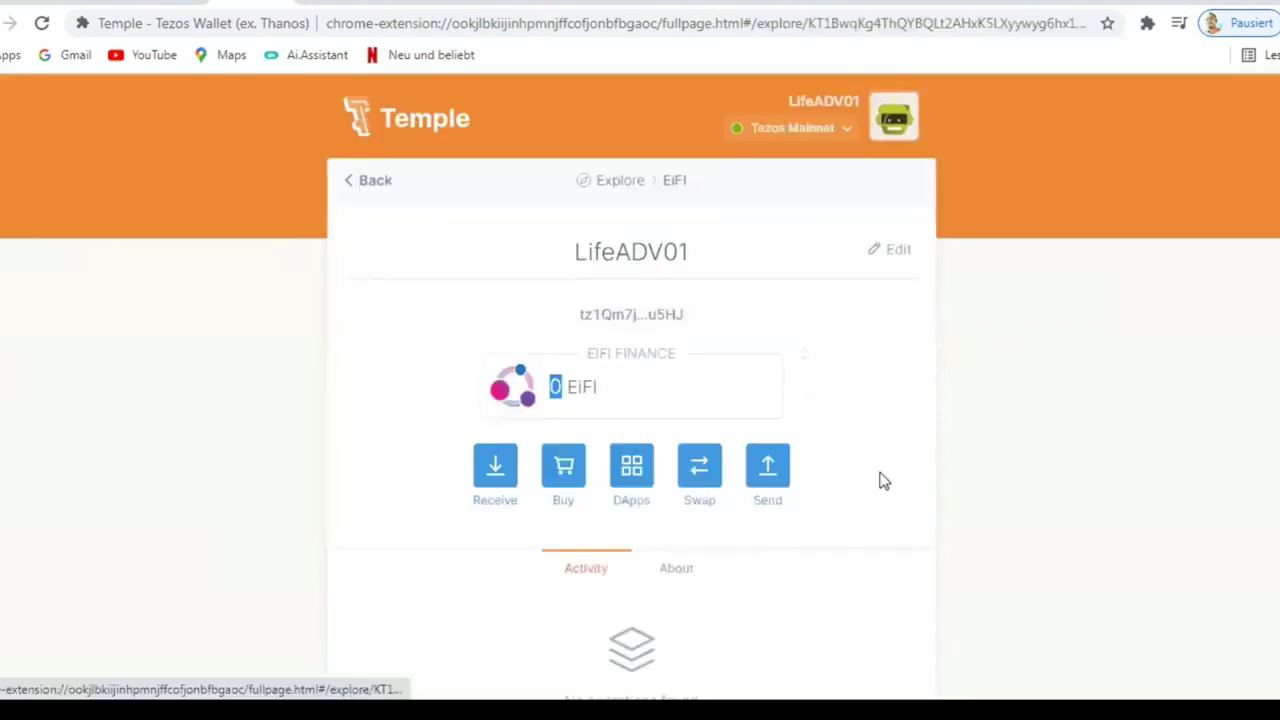
scroll(735, 410, "down", 2)
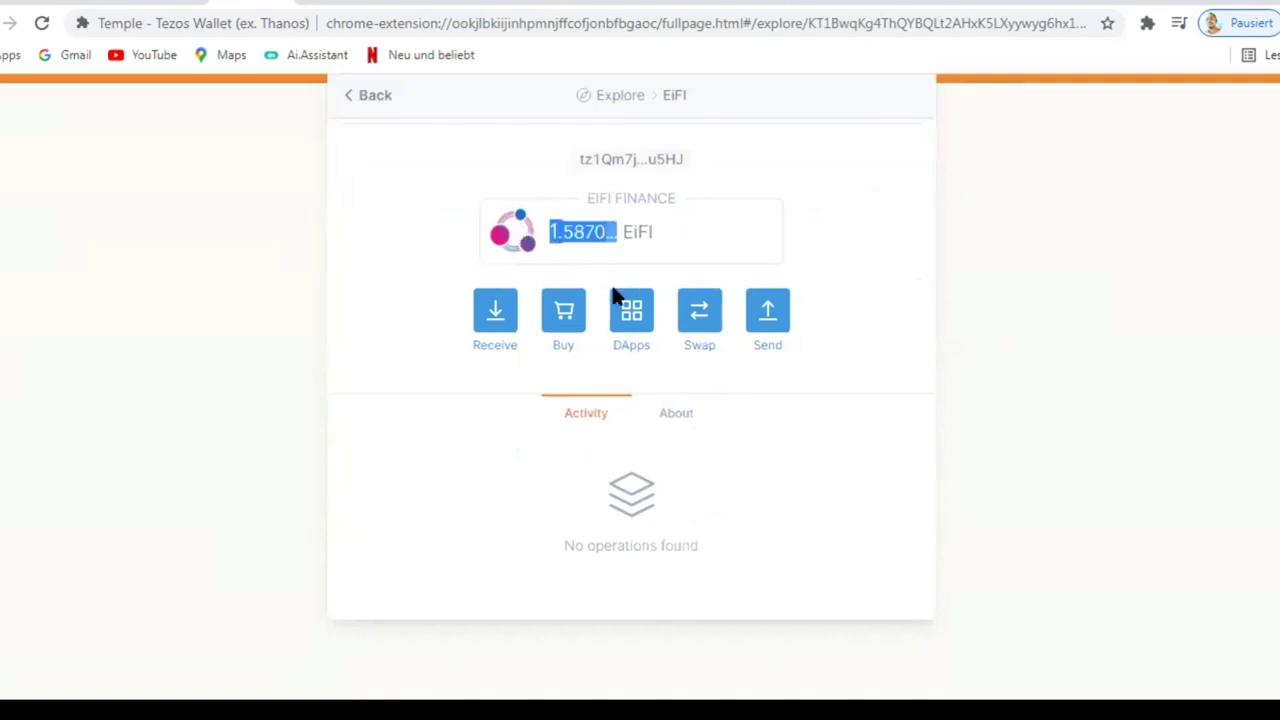
left_click(705, 232)
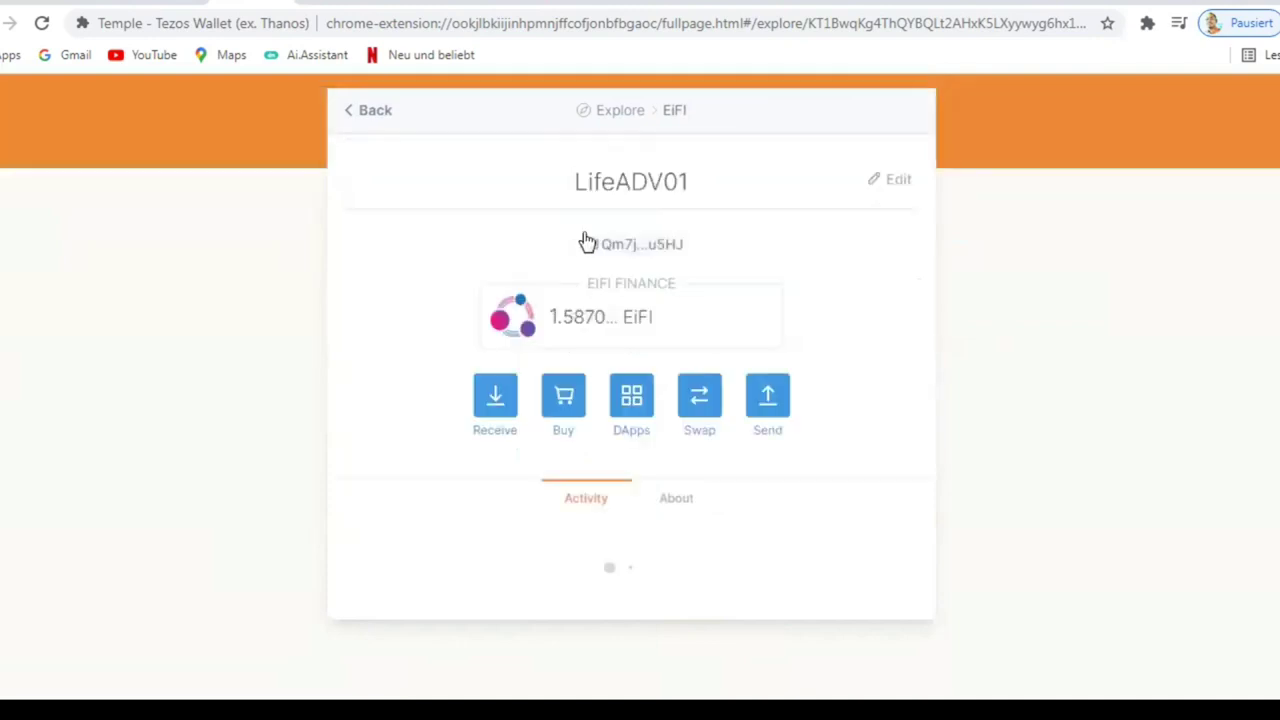
double_click(612, 231)
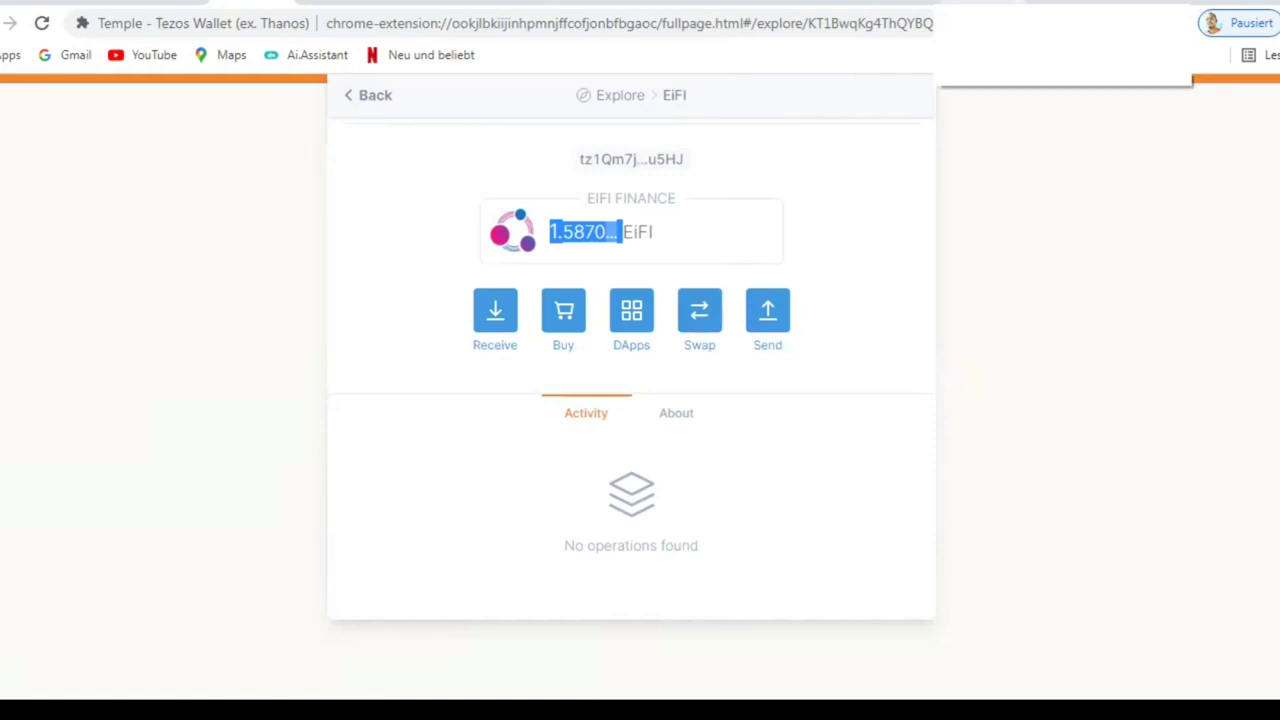
Copy the swap's operation hash from the EIFI token activity, and examine the operation's baker fee on the TzKT explorer
key("ctrl+Tab")
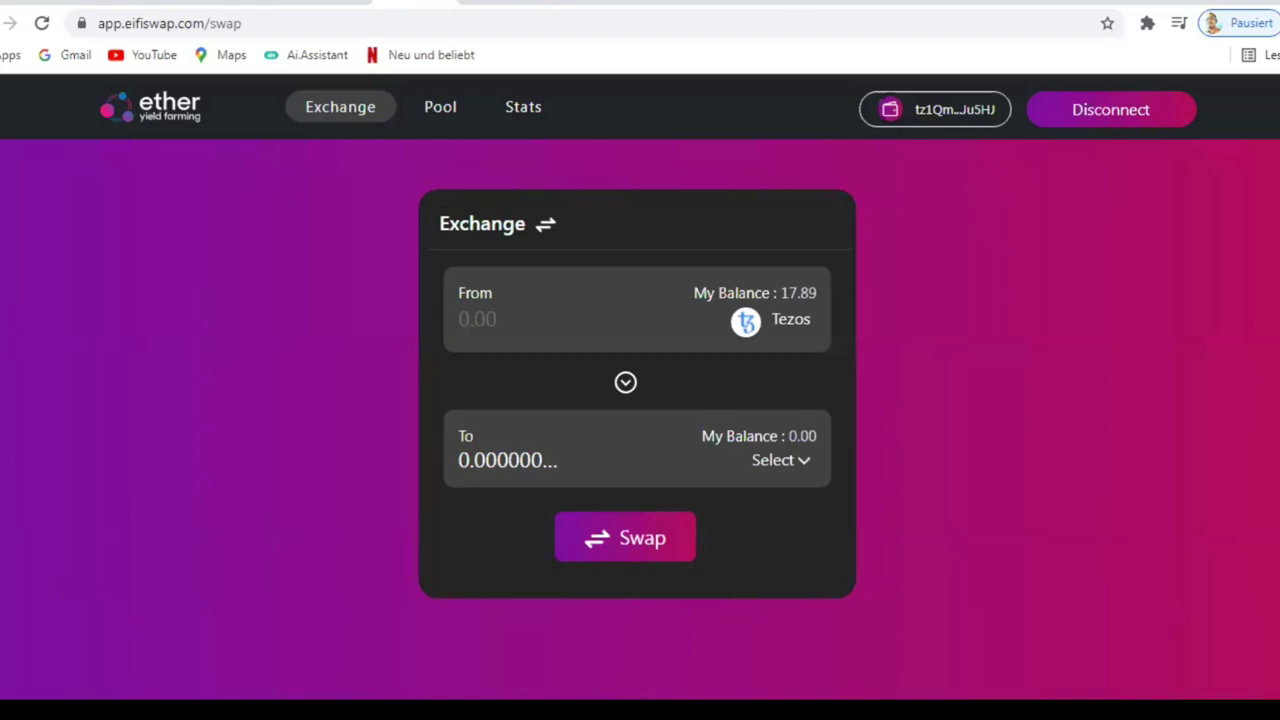
left_click(262, 3)
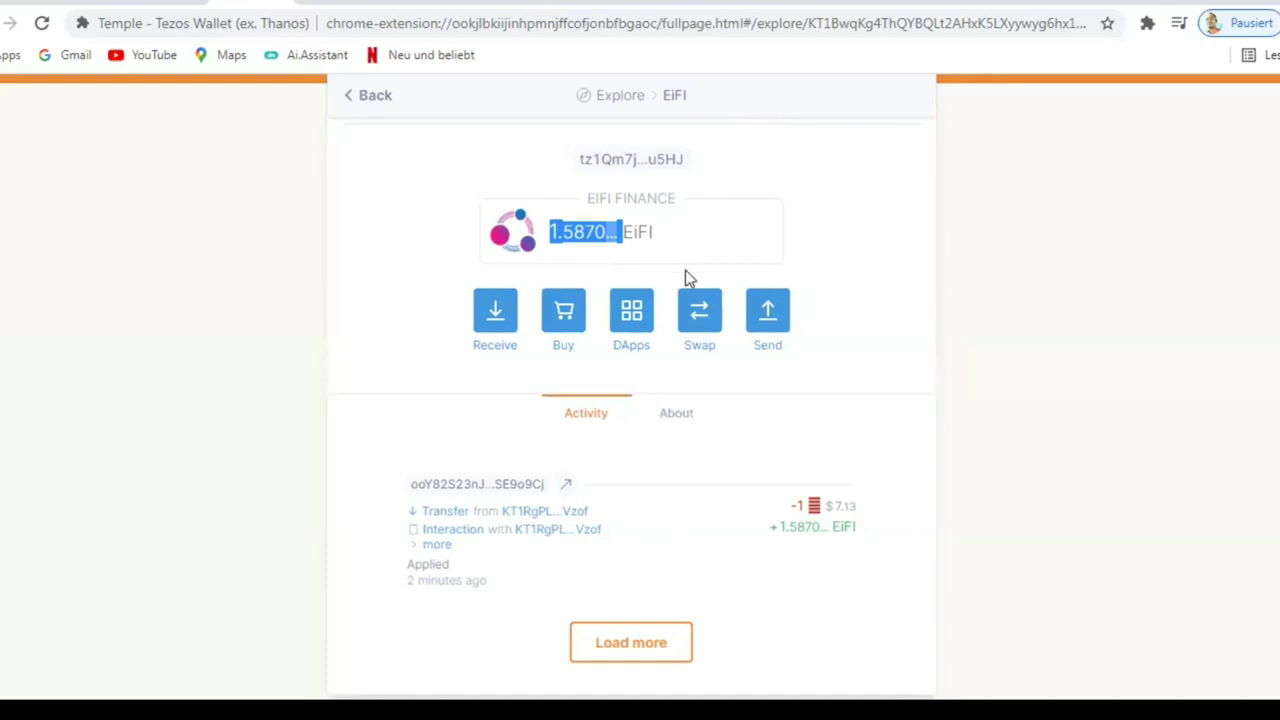
left_click(558, 529)
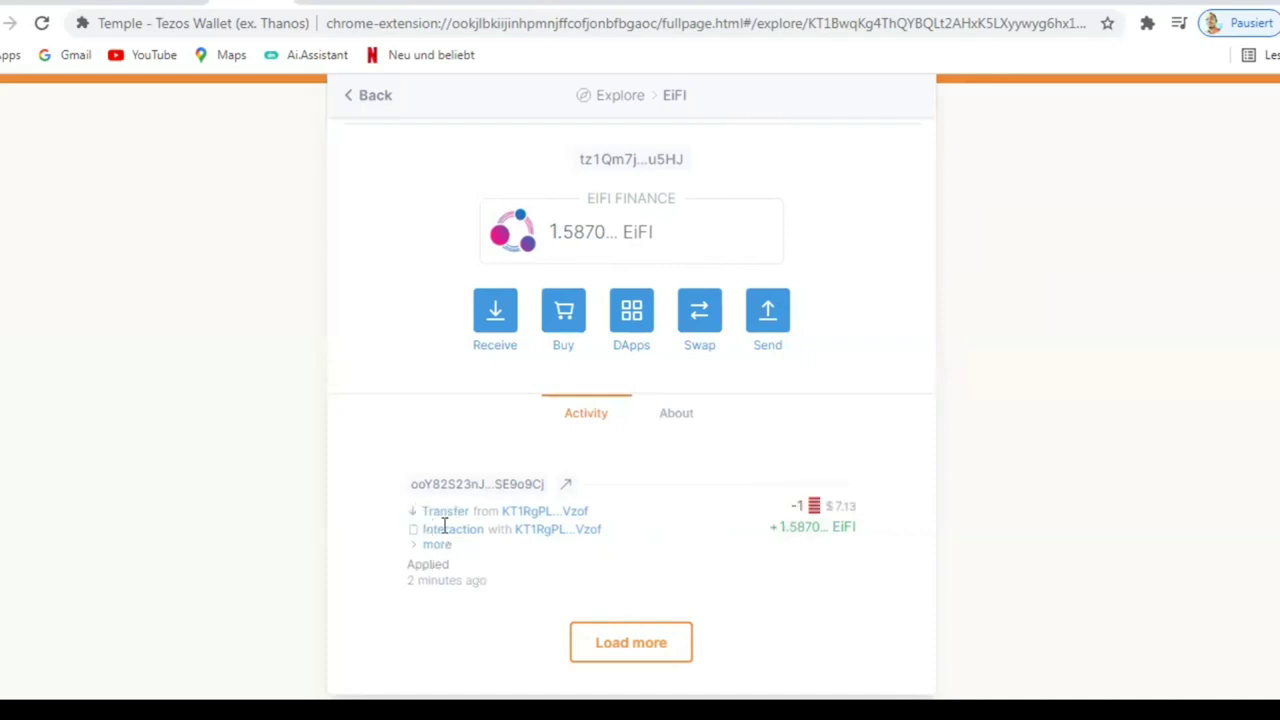
left_click(570, 514)
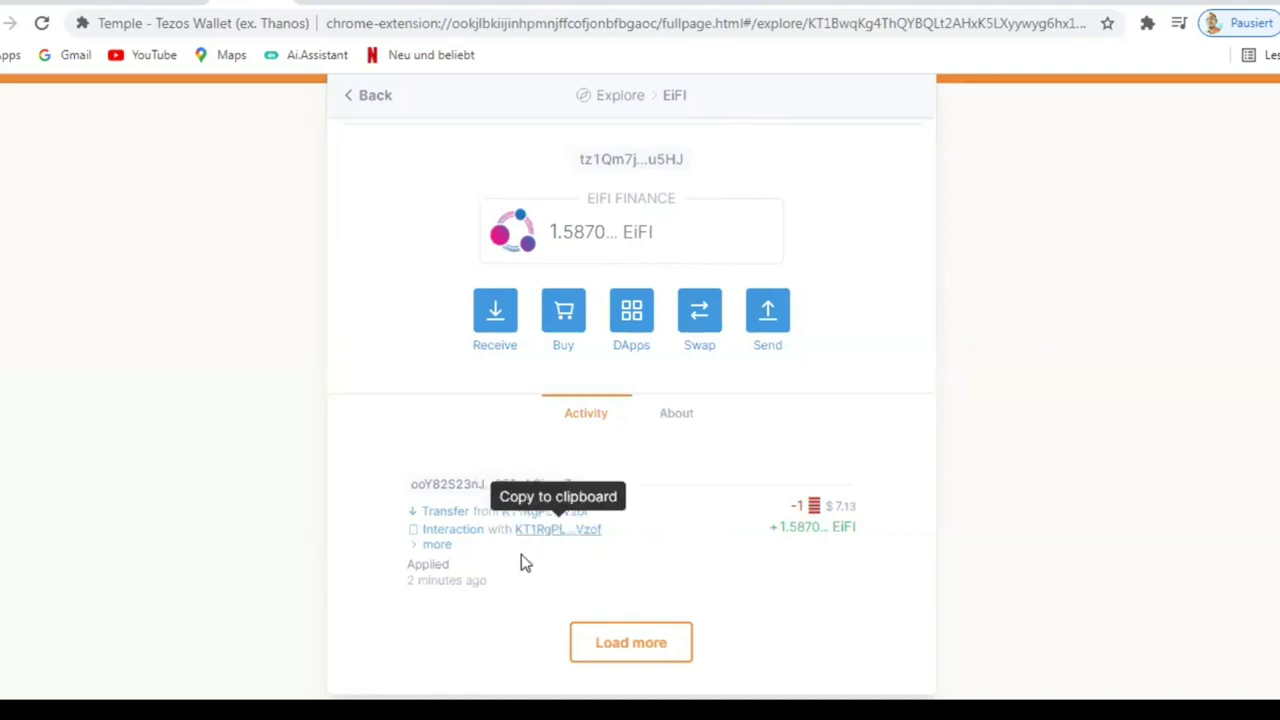
left_click(472, 492)
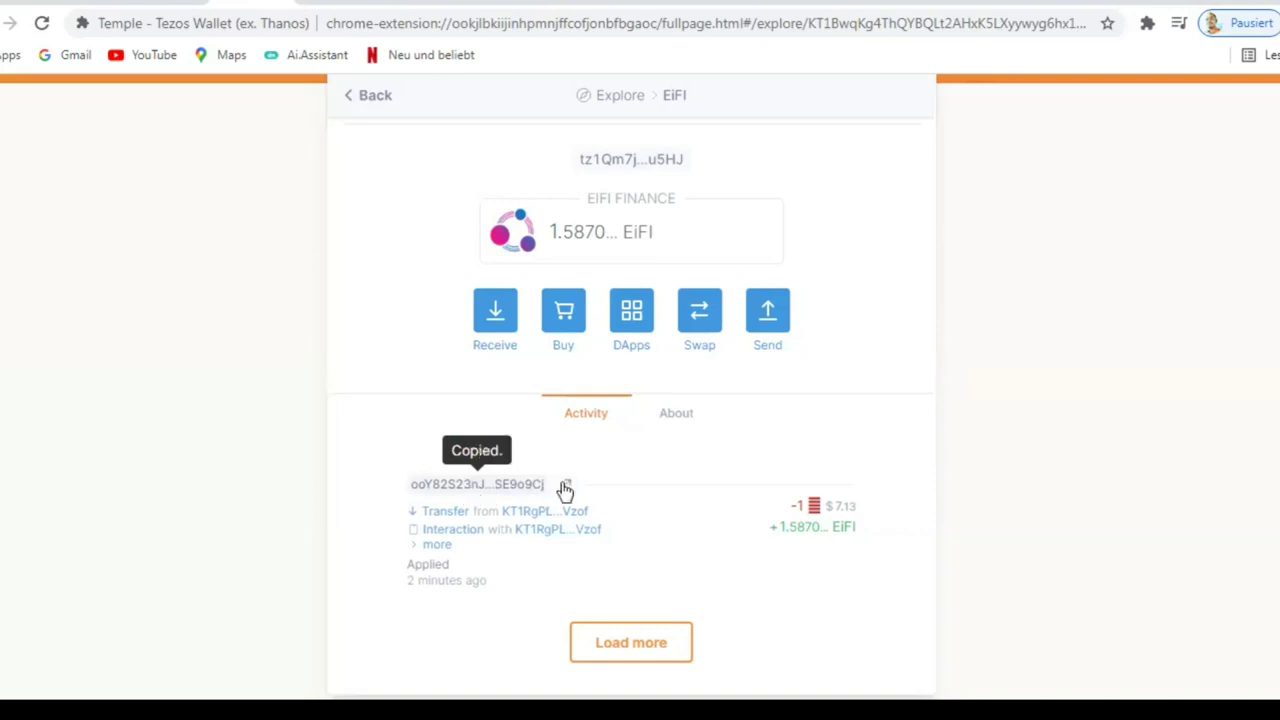
left_click(563, 488)
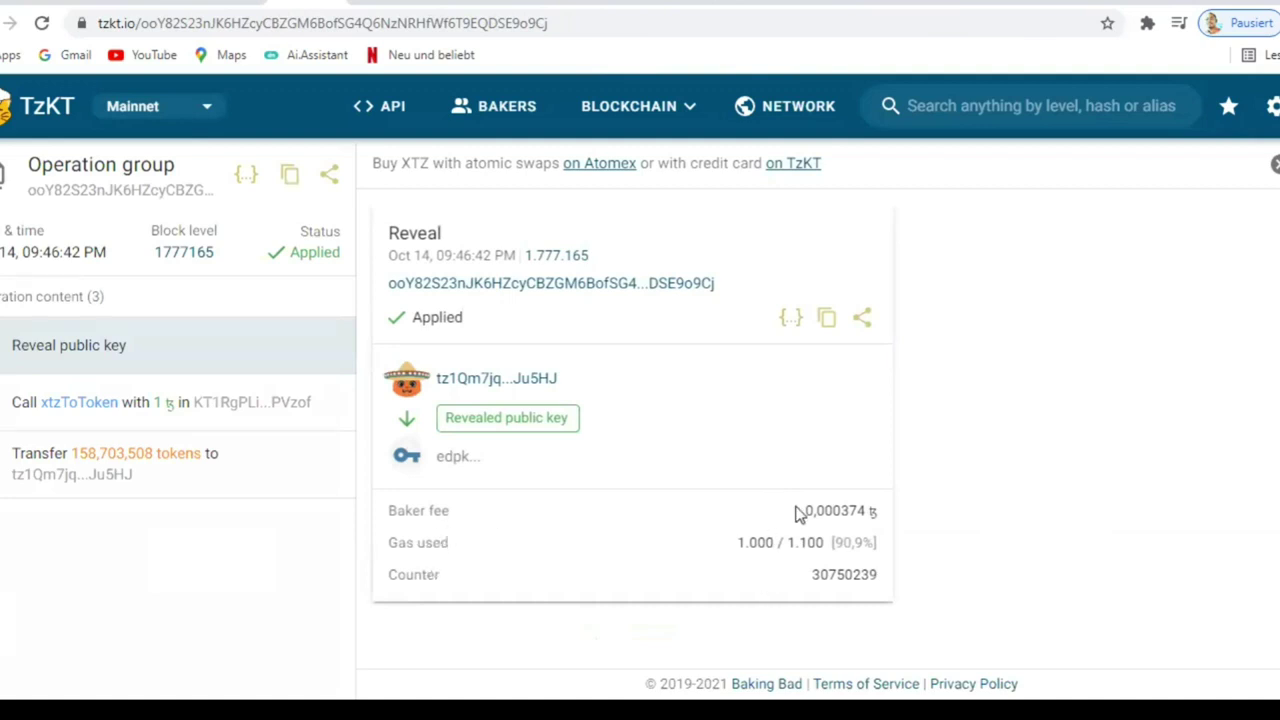
left_click_drag(803, 509, 895, 515)
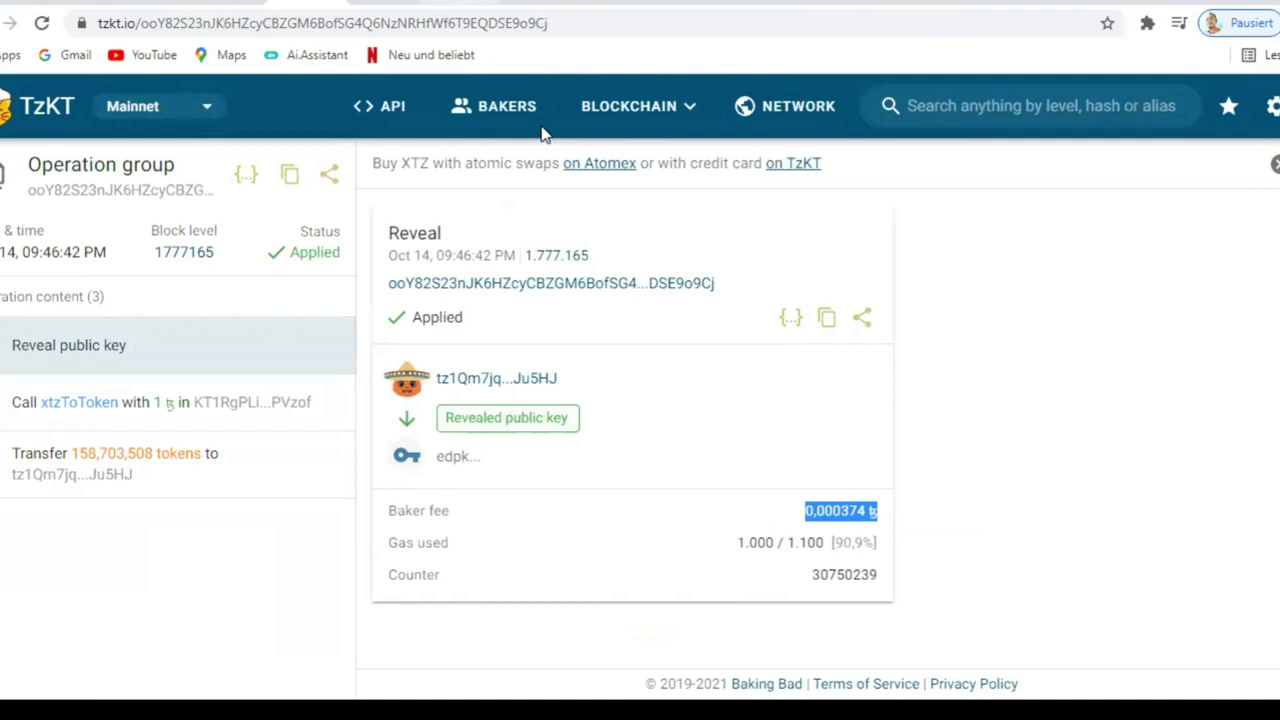
Return to the EIFI exchange, open the liquidity pool, and set the Tezos amount for adding liquidity to 5
key("ctrl+Tab")
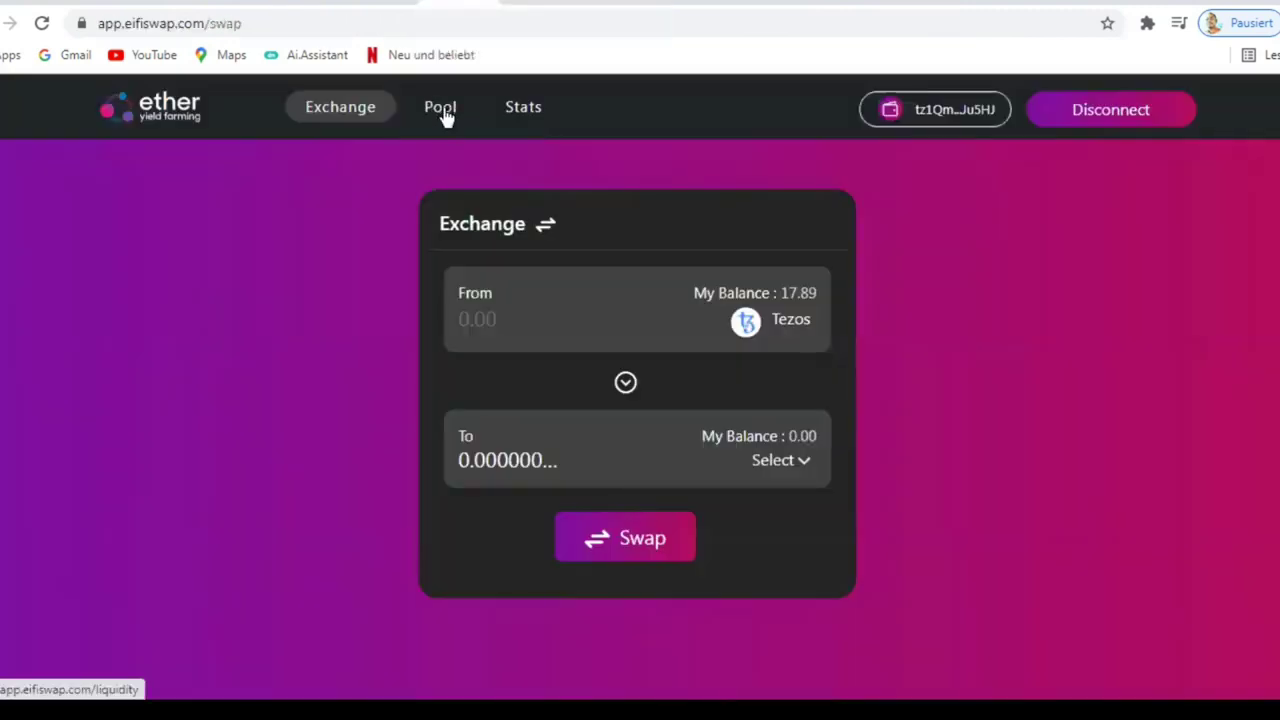
left_click(443, 115)
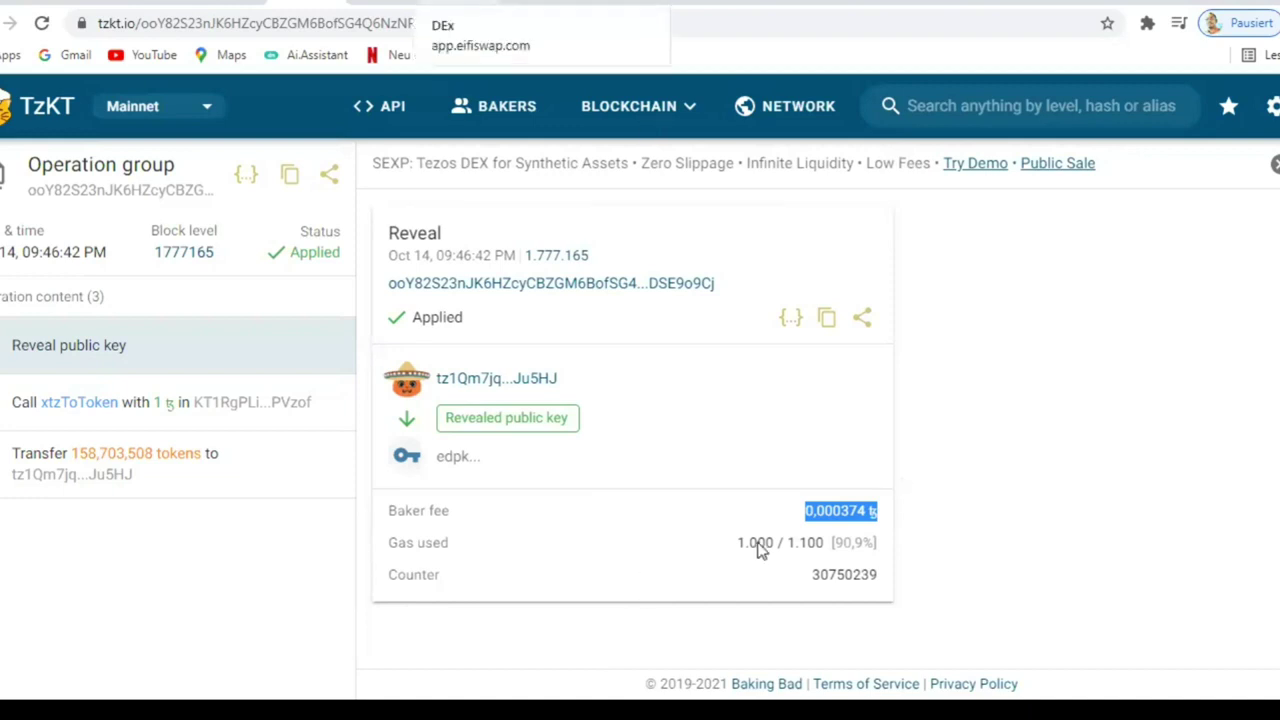
key("ctrl+Tab")
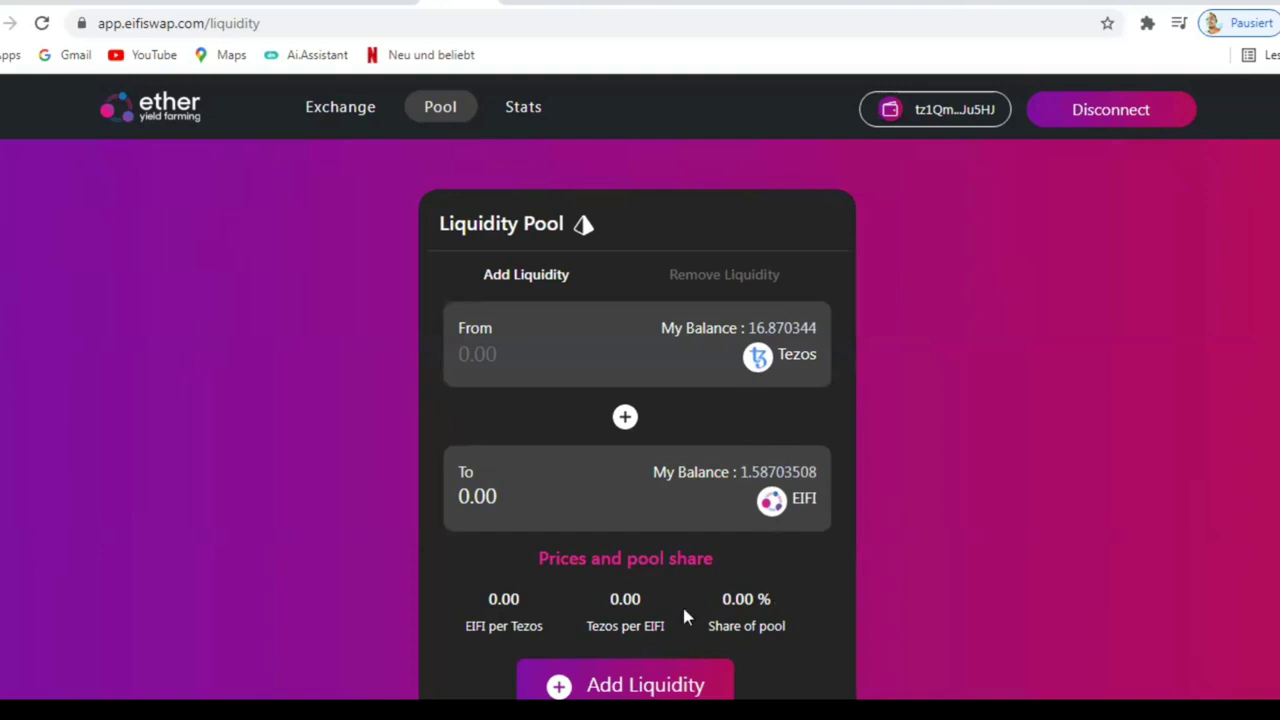
scroll(700, 620, "down", 1)
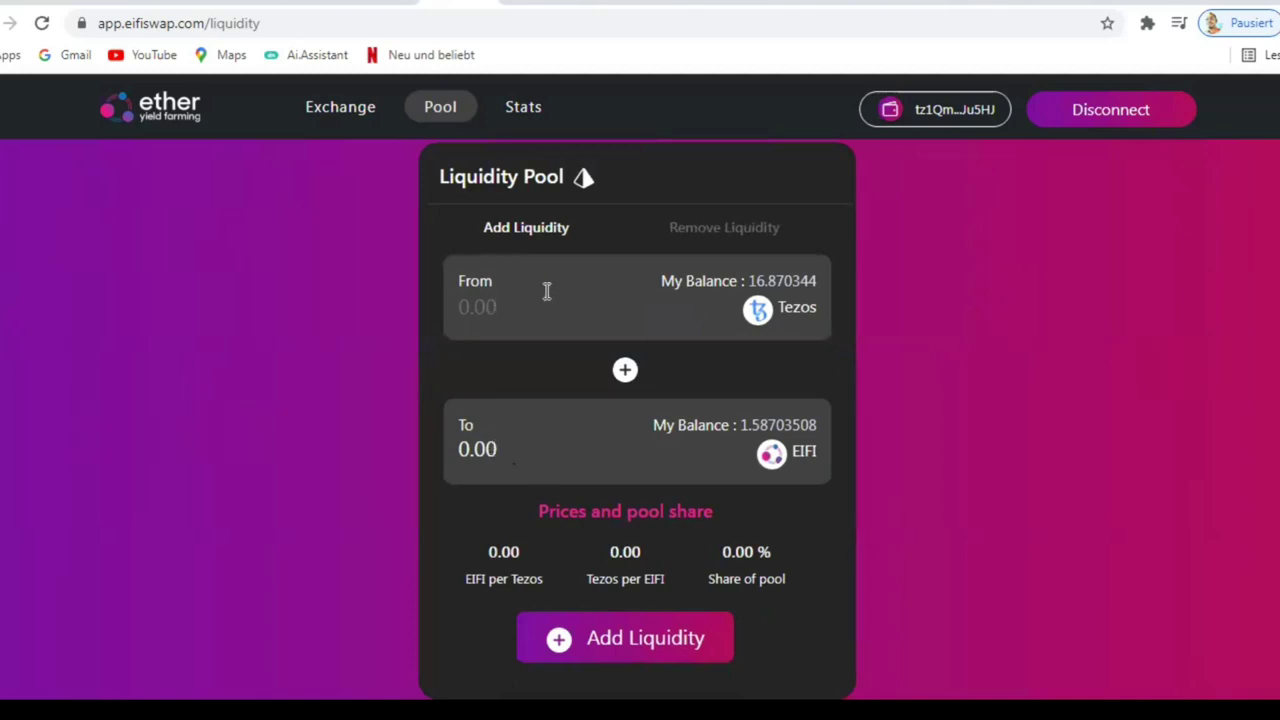
left_click(548, 300)
type("3")
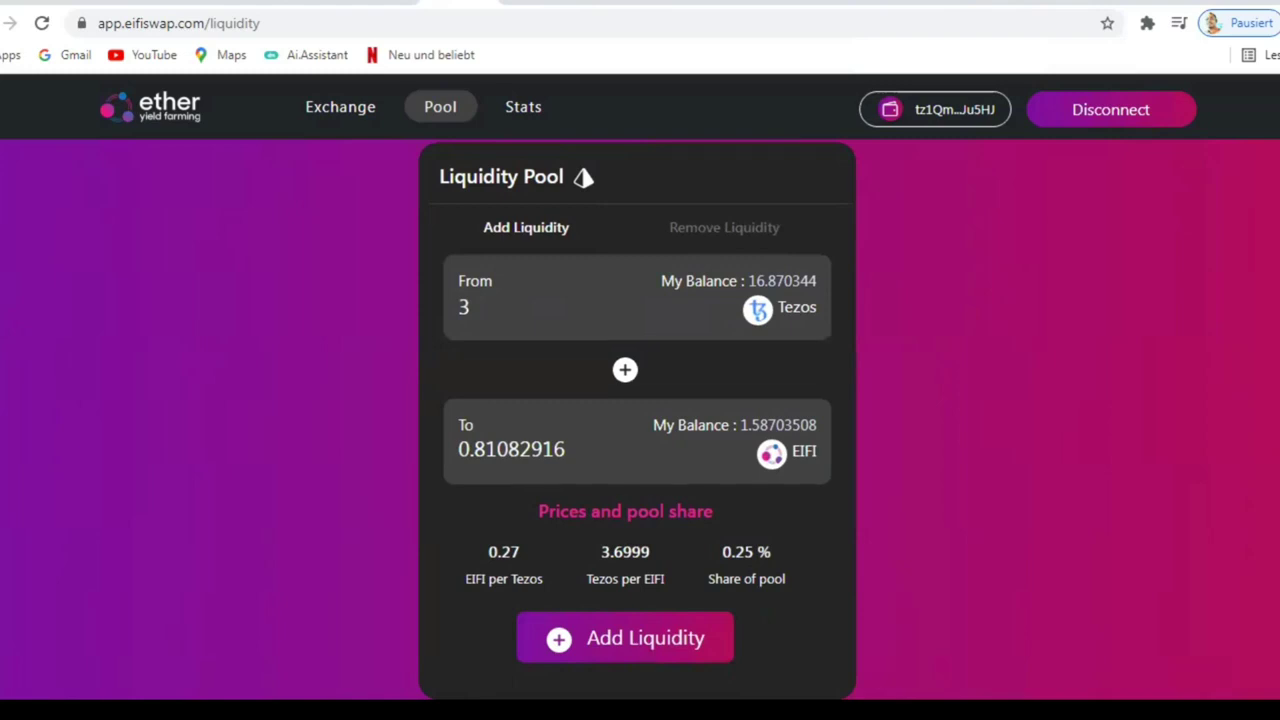
key("BackSpace")
type("5")
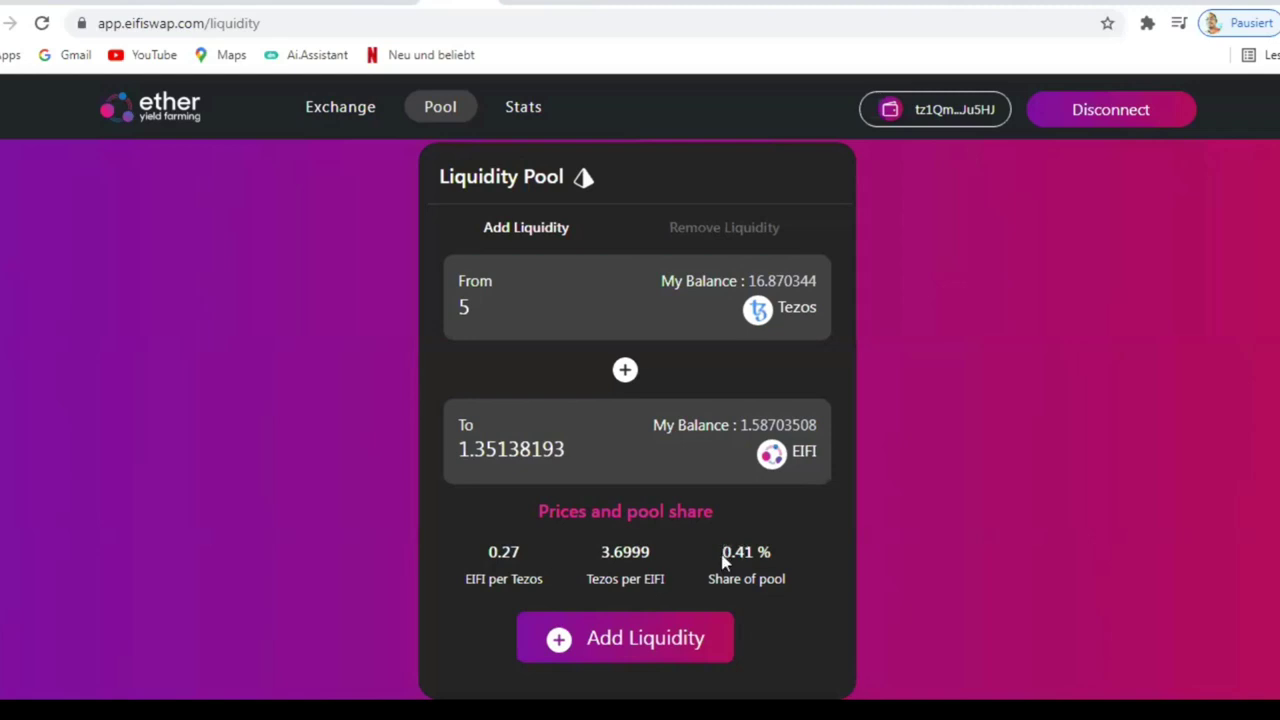
Check the pool share, and add the 5 Tezos with matching EIFI as liquidity, confirming the operations in the Temple wallet
left_click_drag(722, 552, 780, 562)
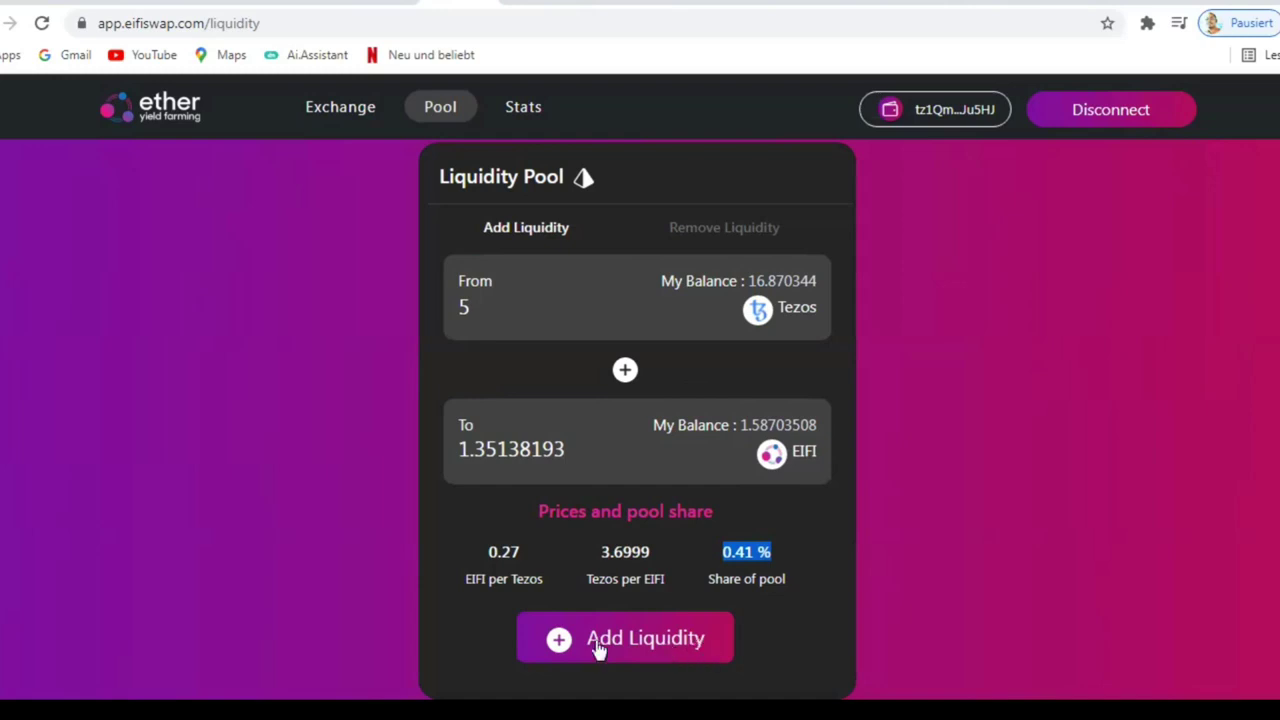
left_click(644, 641)
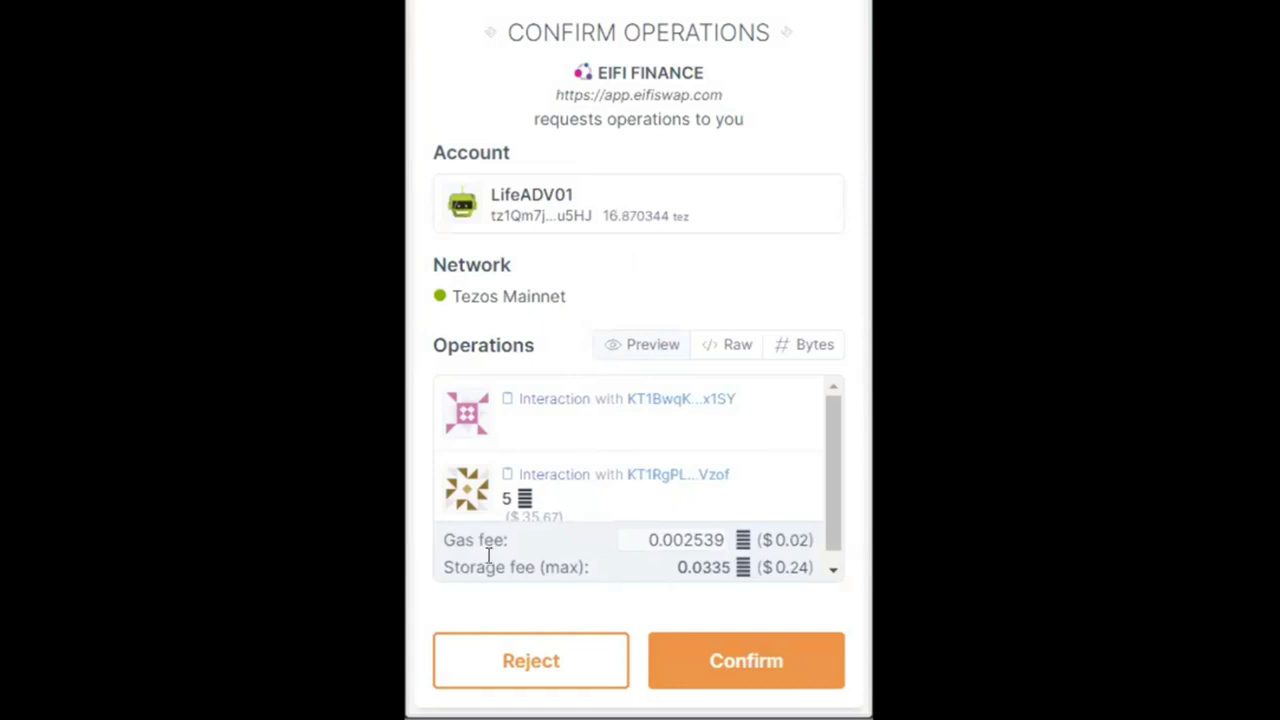
double_click(719, 539)
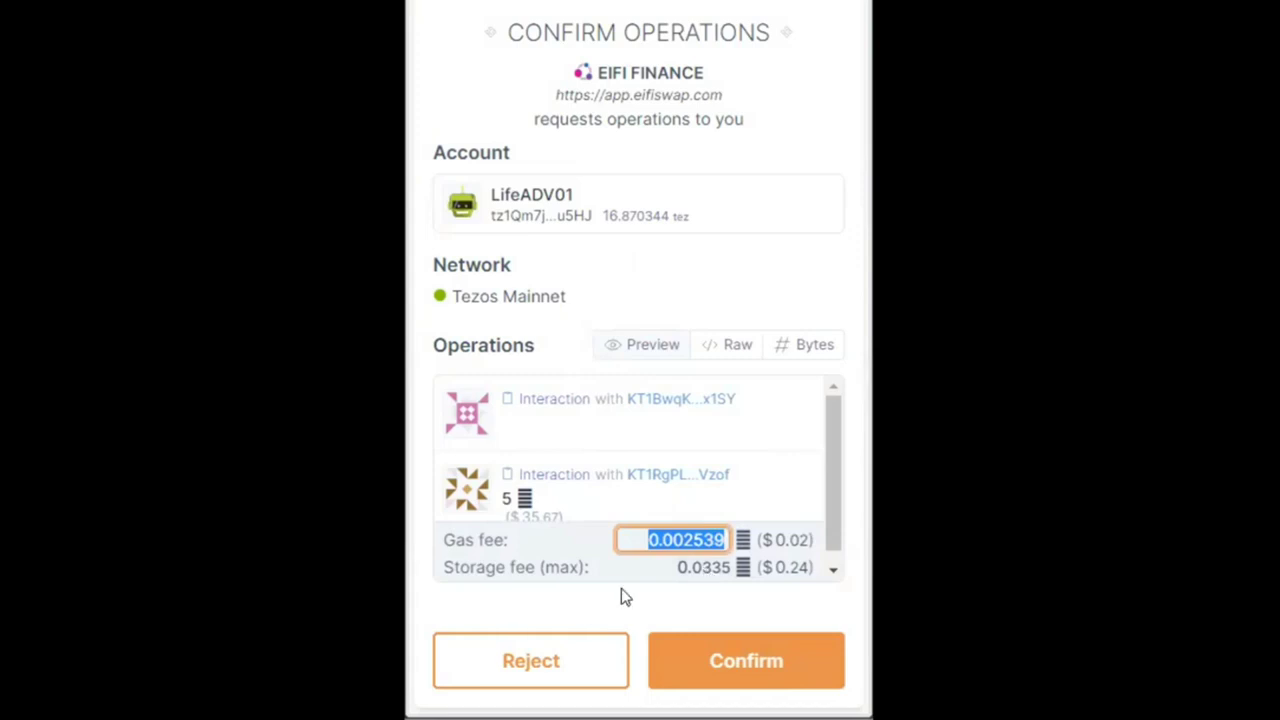
left_click(745, 666)
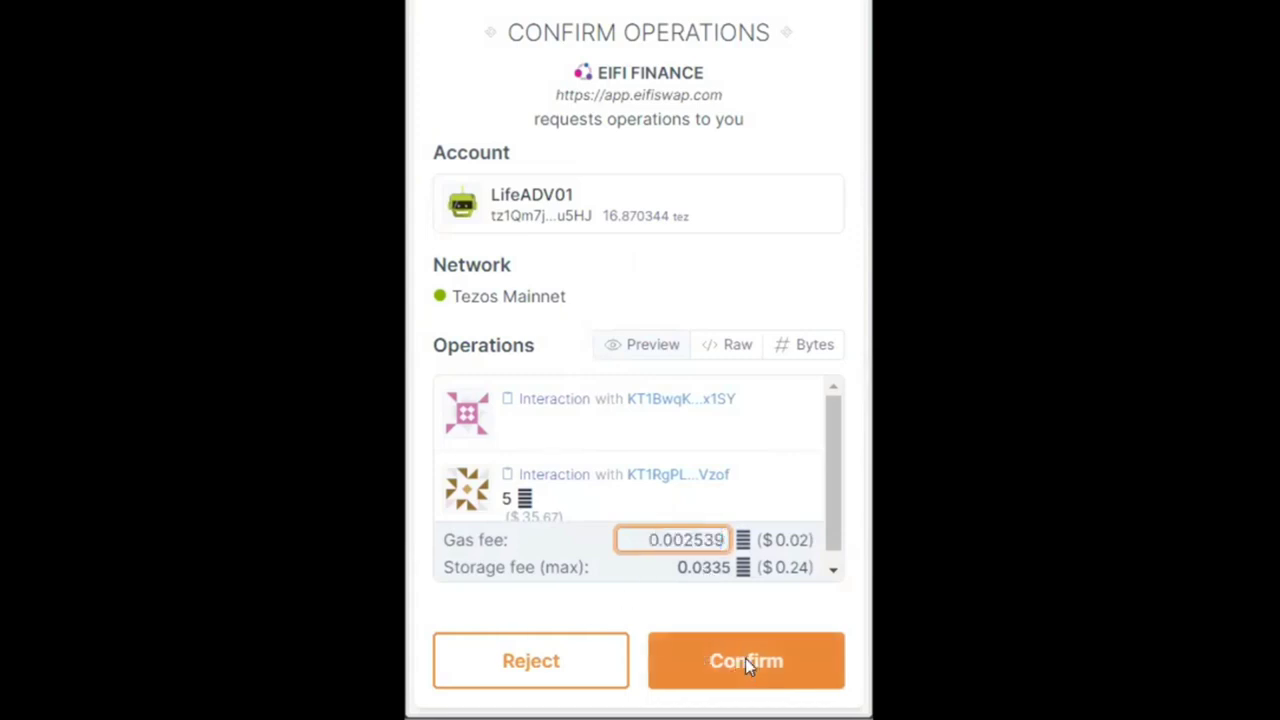
left_click(745, 664)
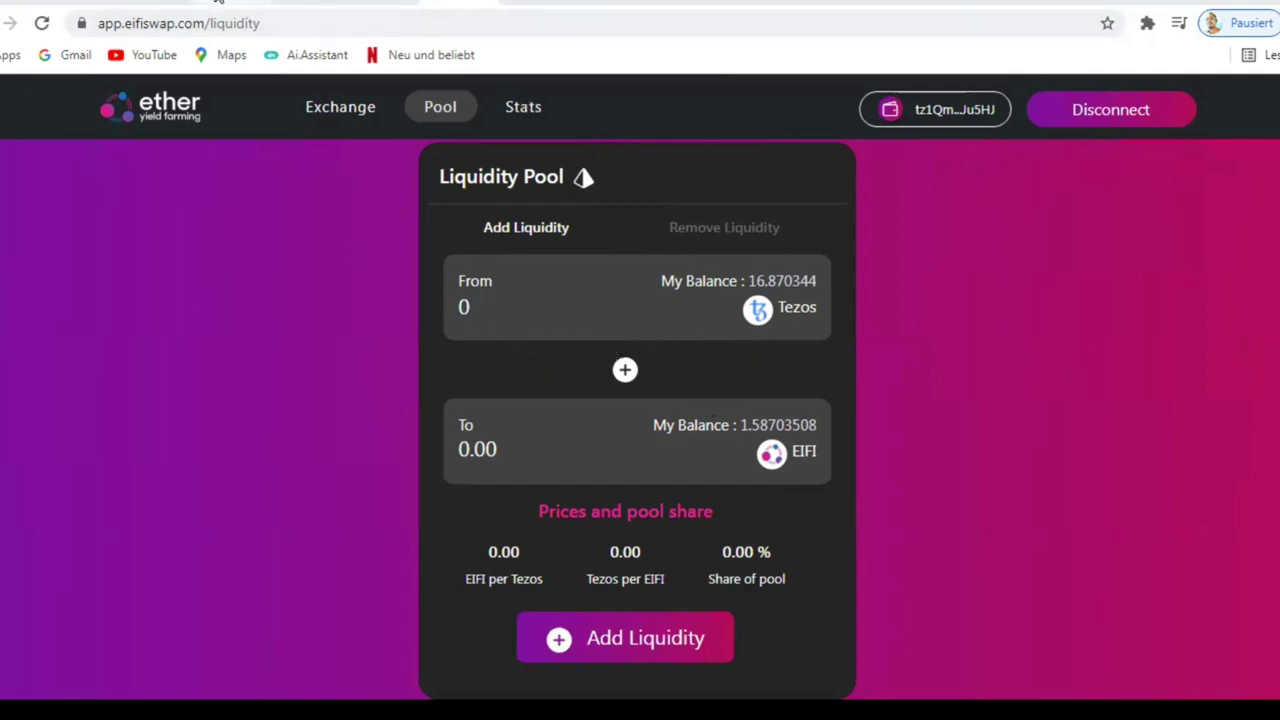
Check the remaining Tezos and EIFI balances on the liquidity pool page after the deposit
left_click(218, 2)
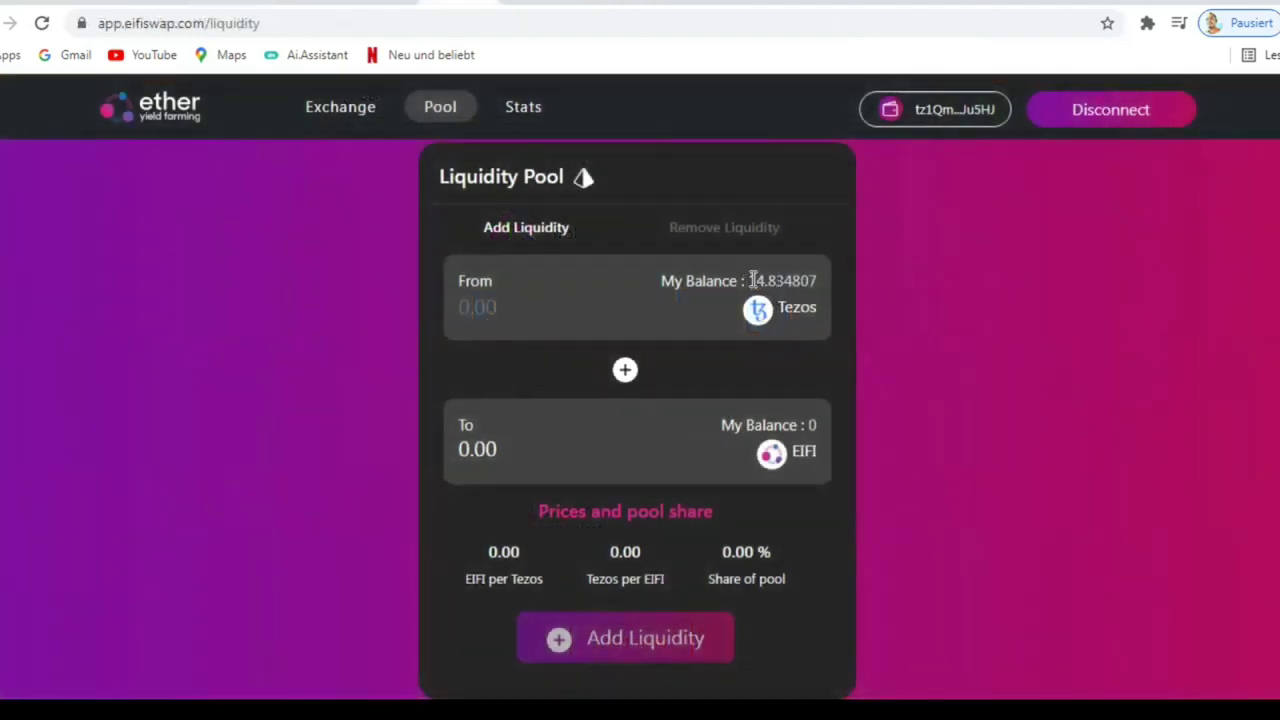
double_click(812, 280)
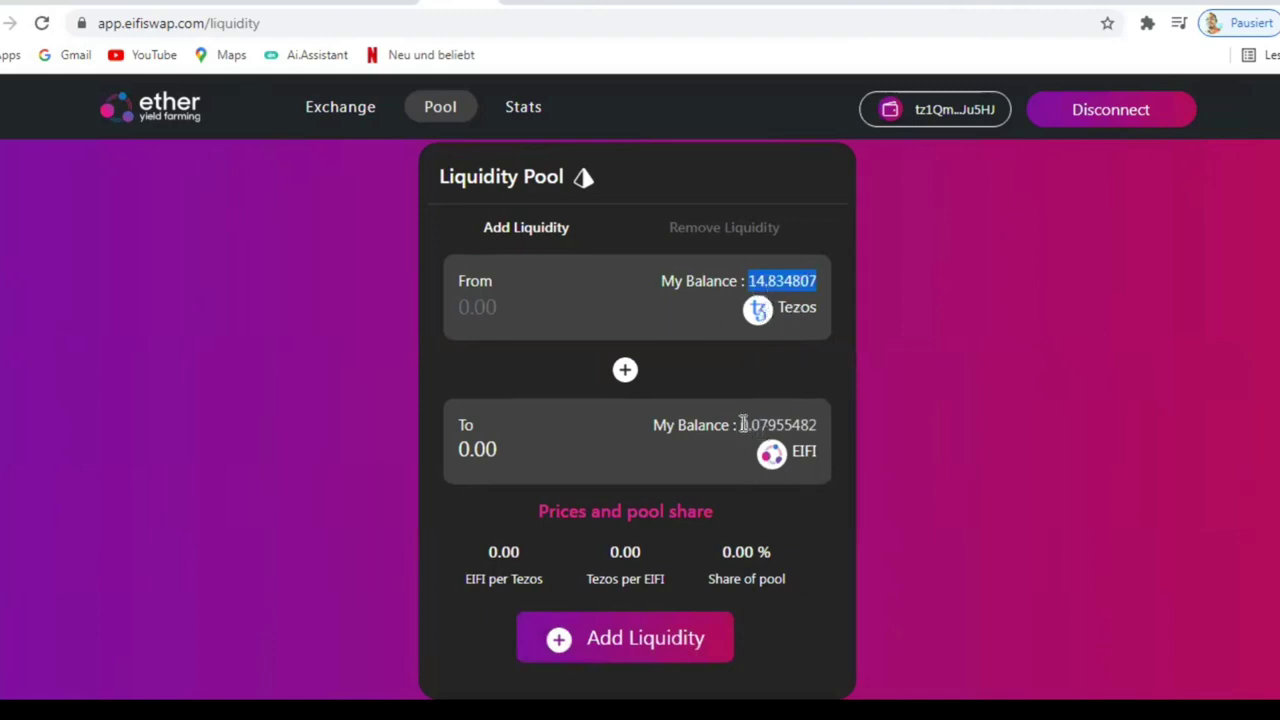
left_click_drag(743, 424, 833, 424)
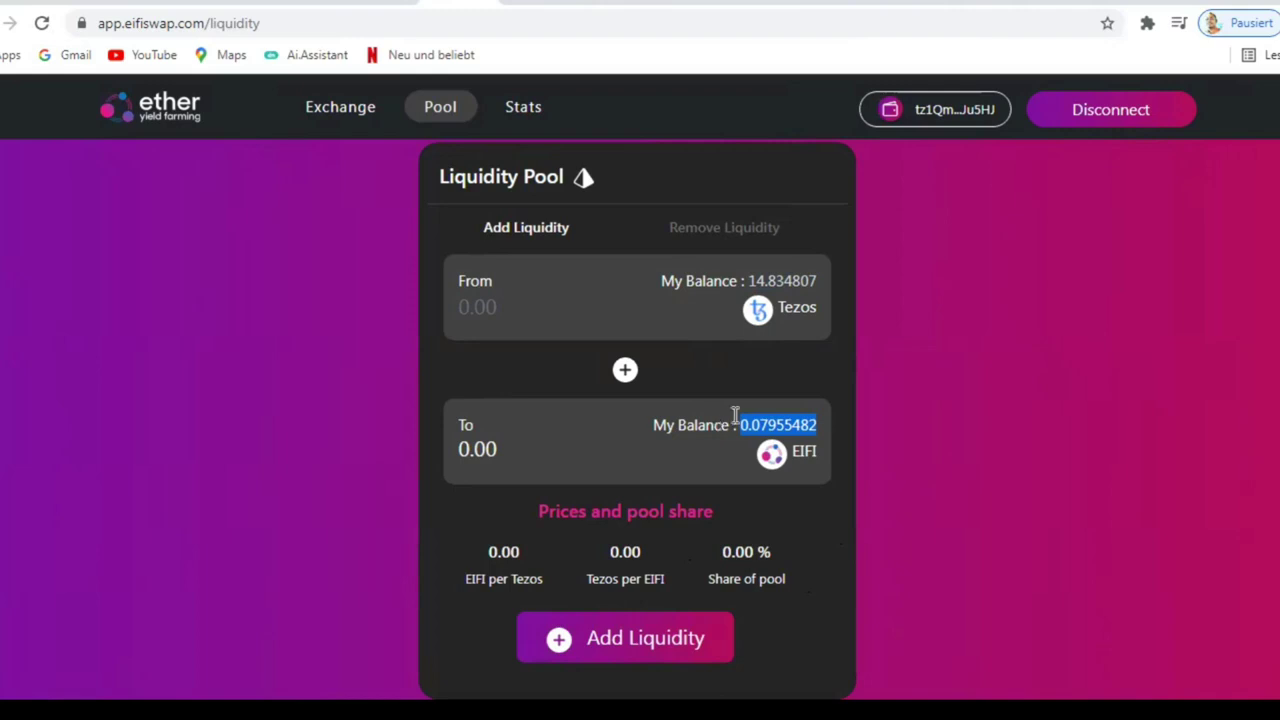
Preview removing 25% of the Tezos-EIFI liquidity, and go back to the exchange page without removing it
left_click(714, 237)
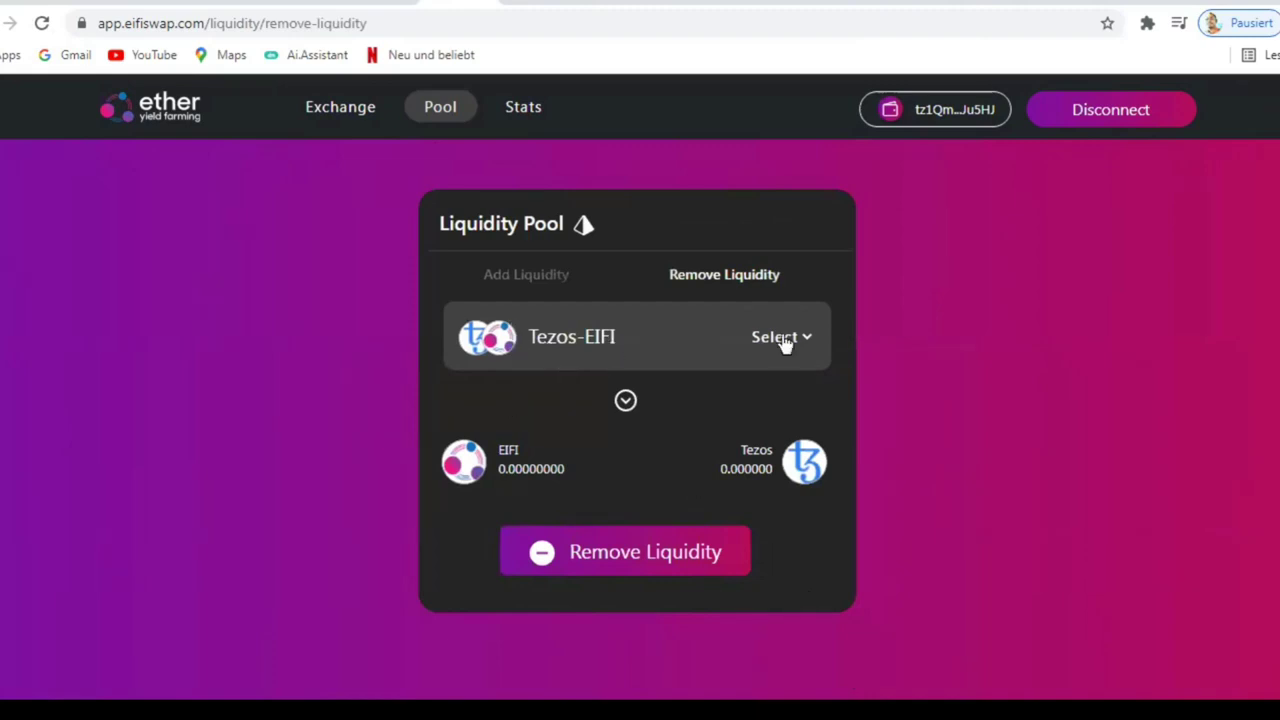
left_click(677, 349)
left_click(615, 617)
left_click(792, 352)
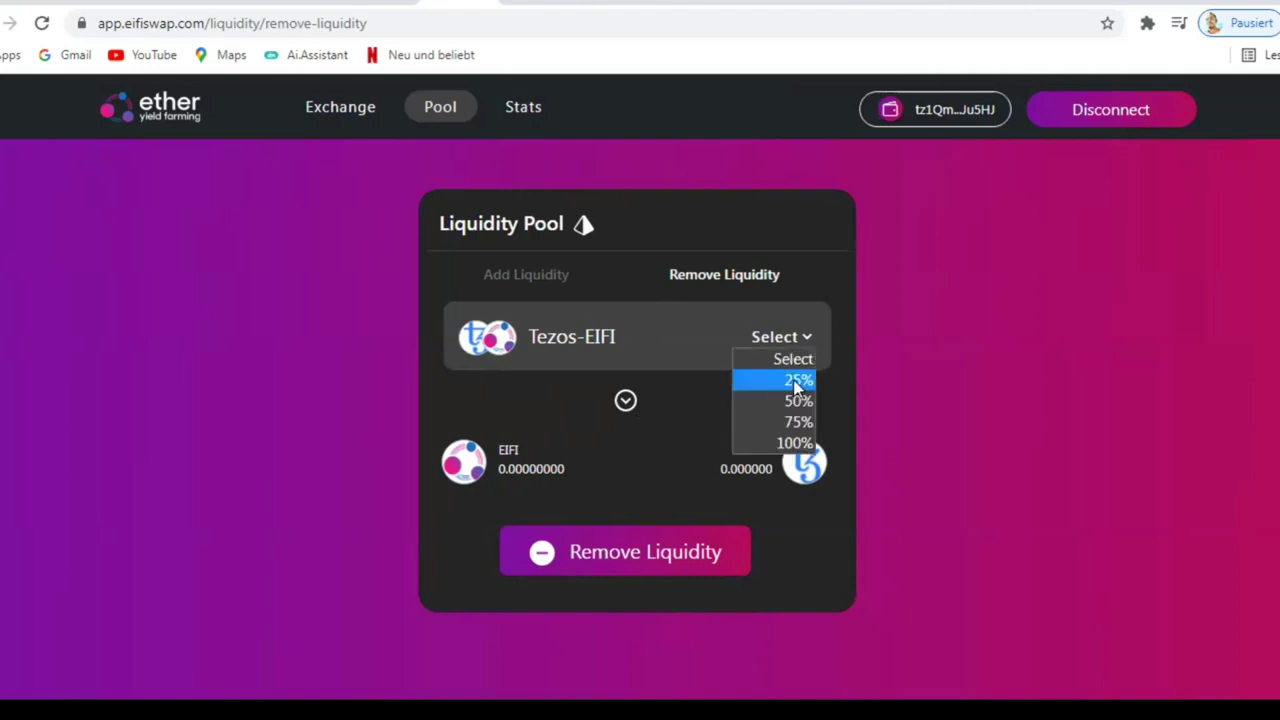
left_click(798, 380)
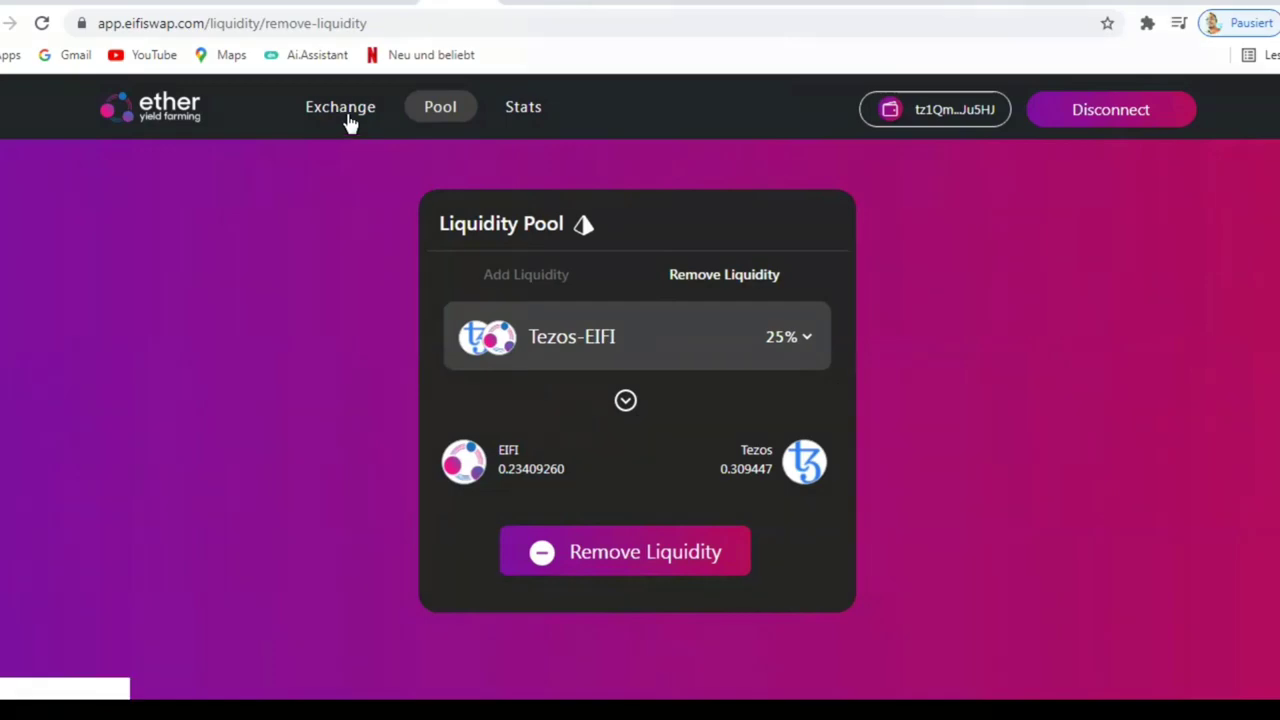
left_click(340, 107)
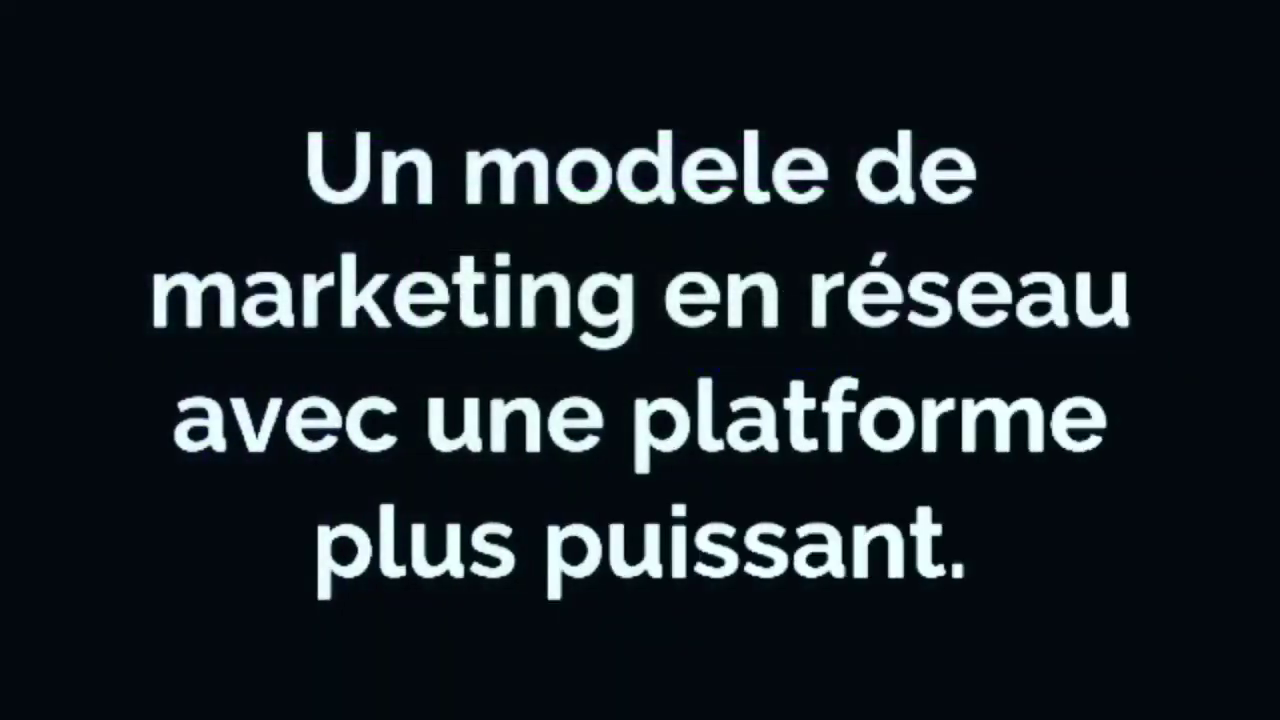